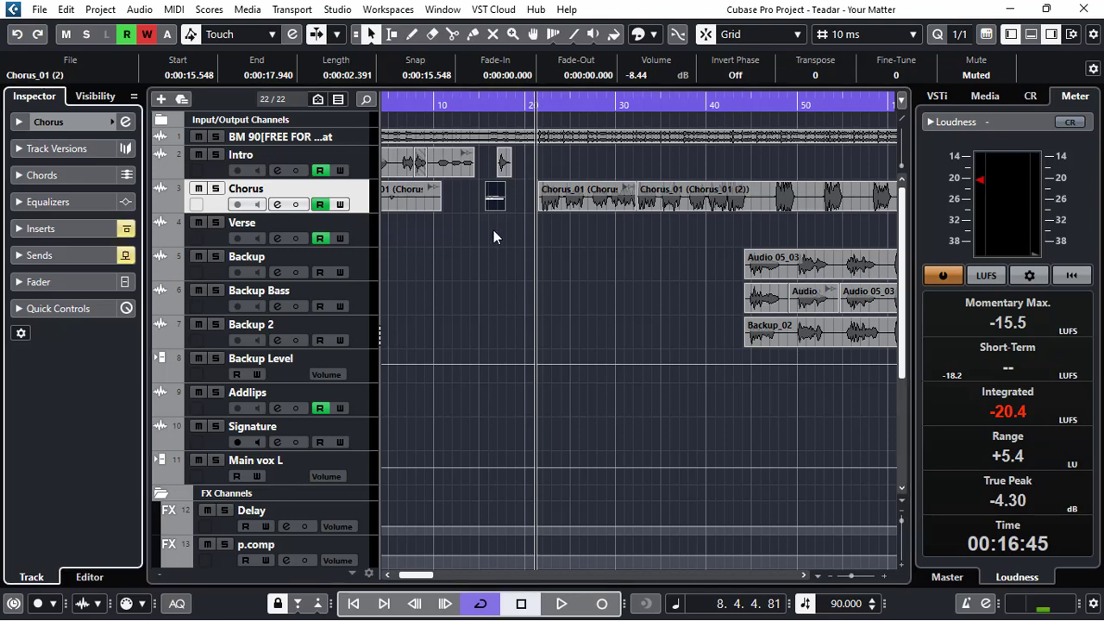
Play the chorus vocal with its inserts and sends bypassed to hear the unprocessed sound, and stop playback.
key(space)
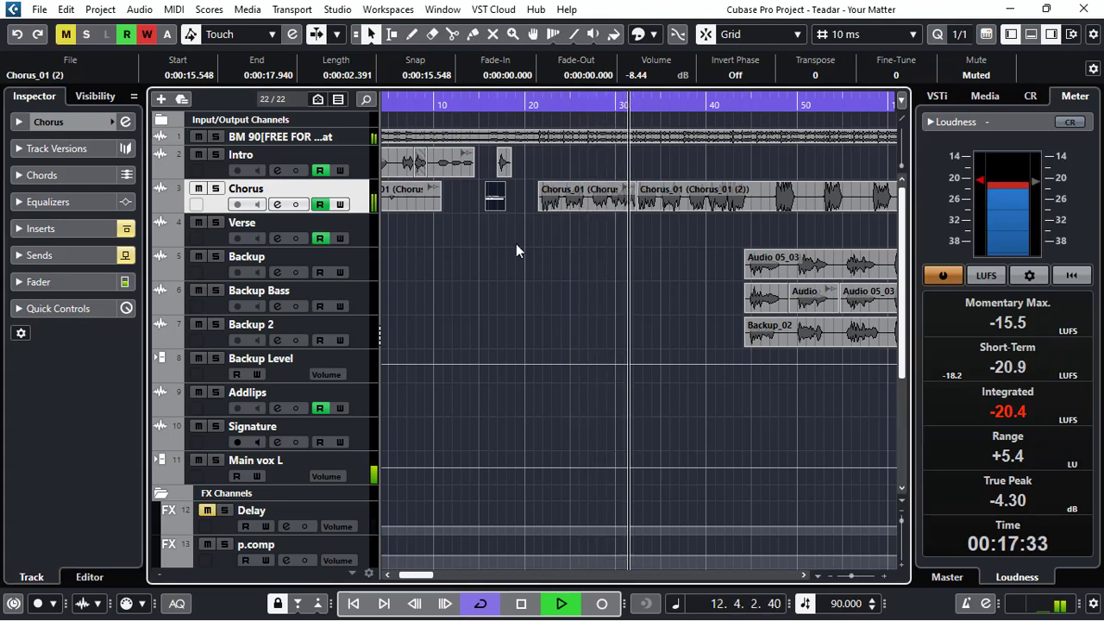
key(space)
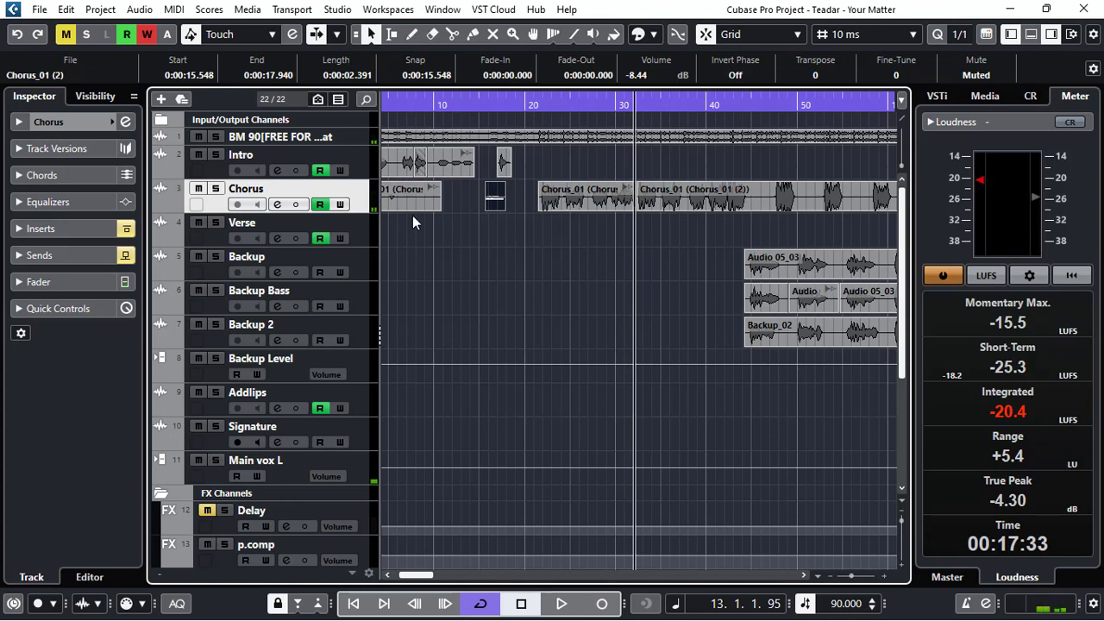
Reactivate the Chorus track's inserts and sends, unmute the Delay FX channel, and audition the processed chorus from about 21 seconds.
click(126, 232)
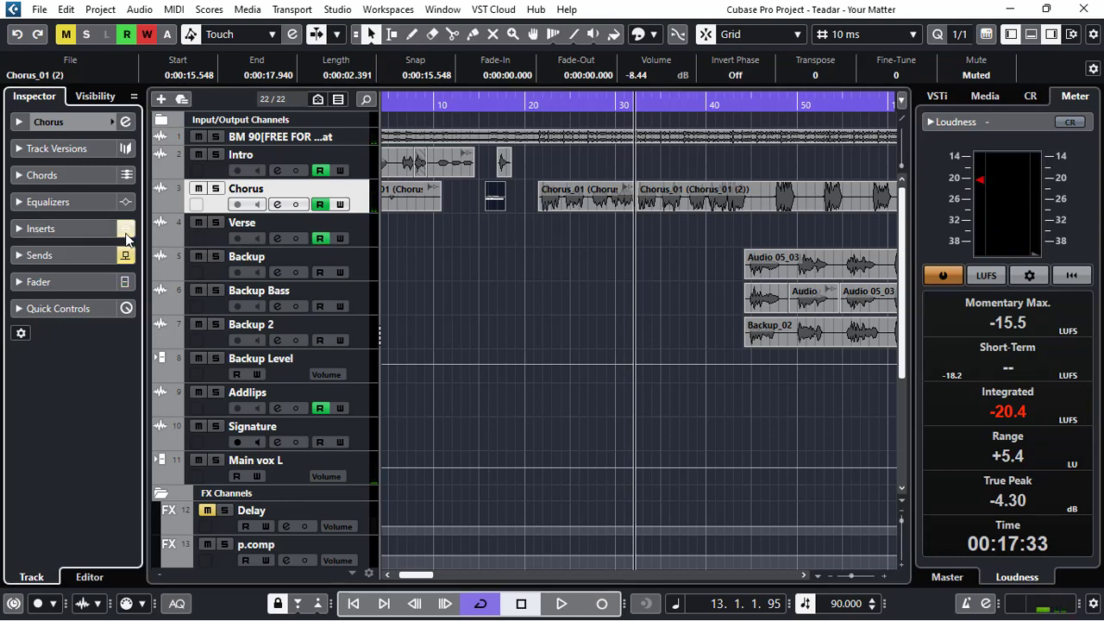
click(208, 510)
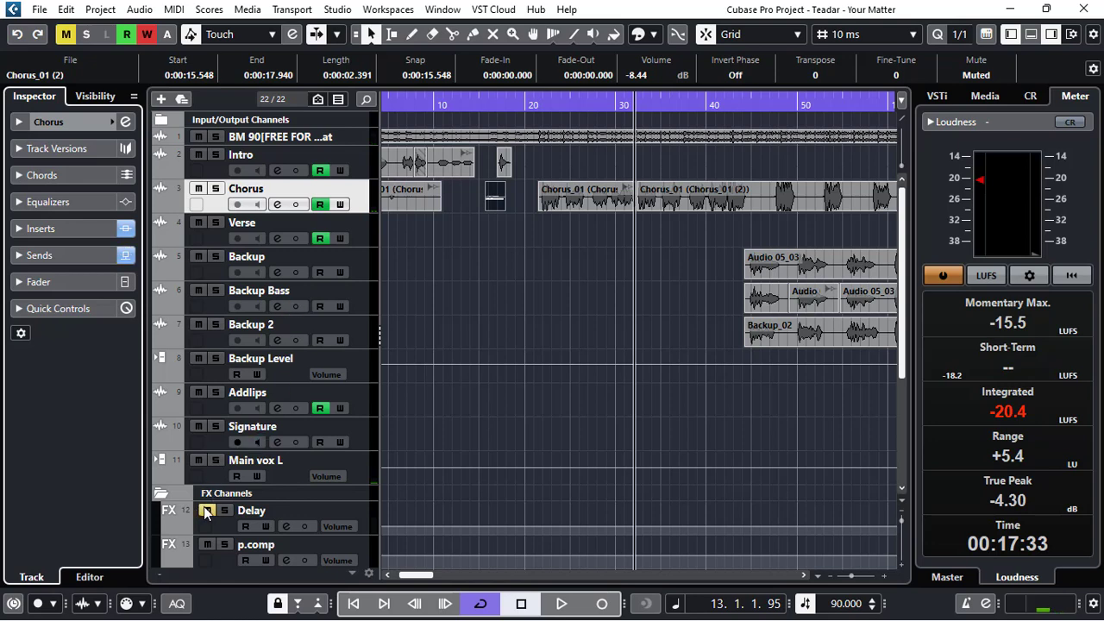
click(535, 104)
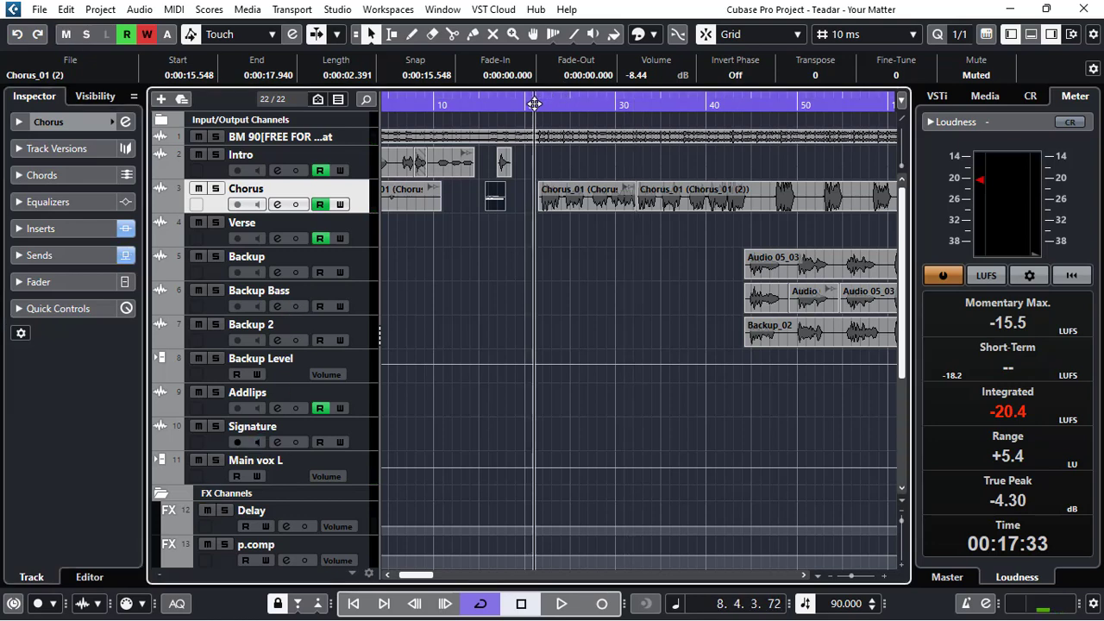
key(space)
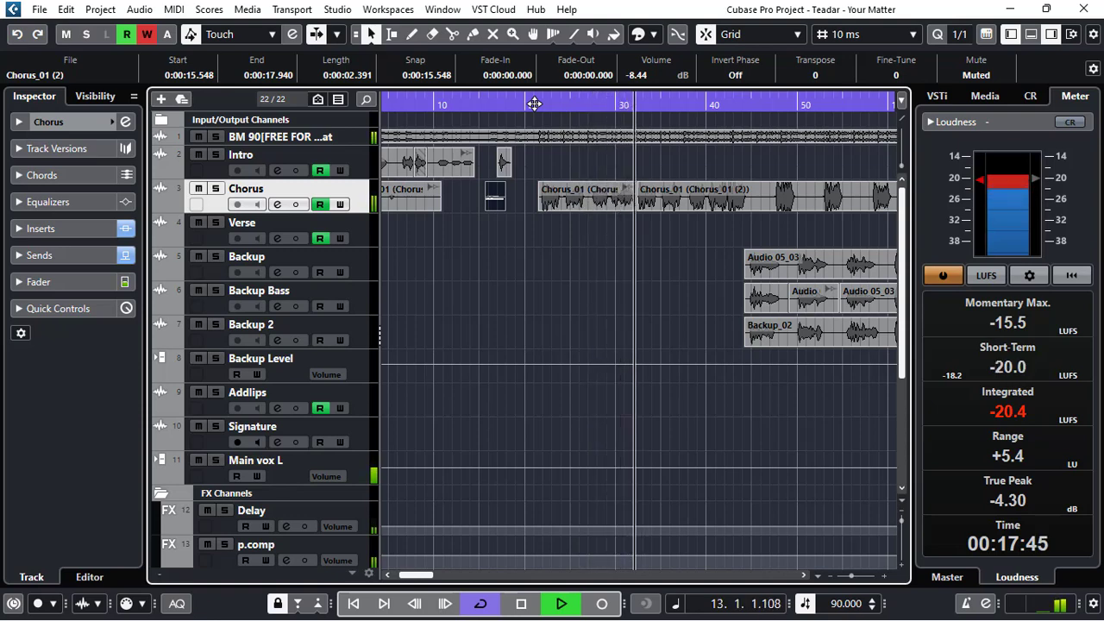
key(space)
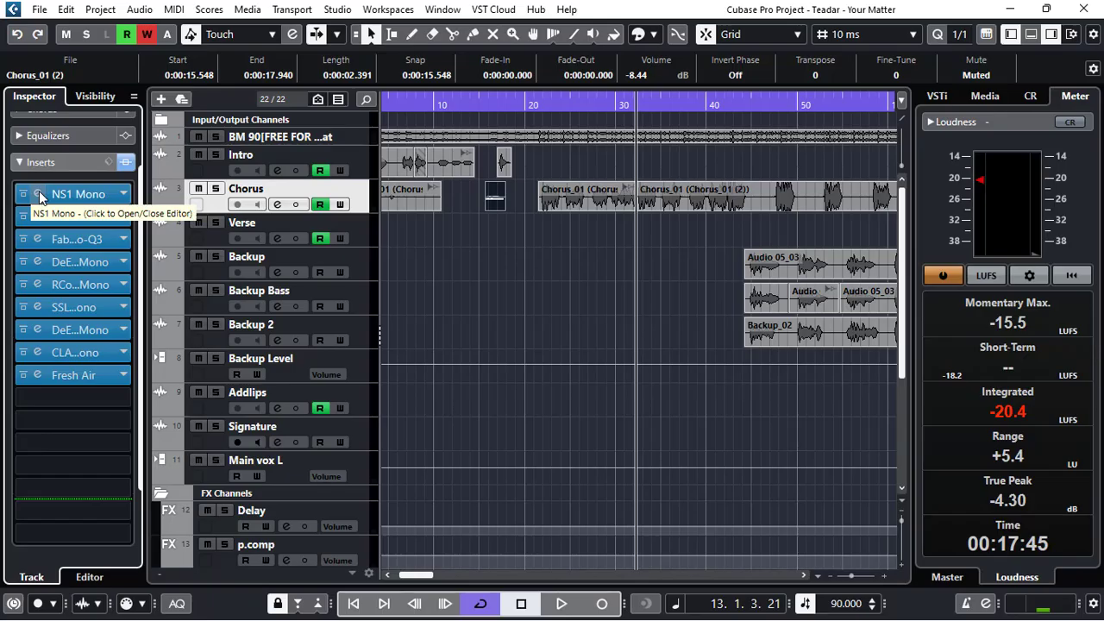
Open the NS1 Mono noise suppressor on the Chorus track's first insert, review its settings, and close it.
click(76, 193)
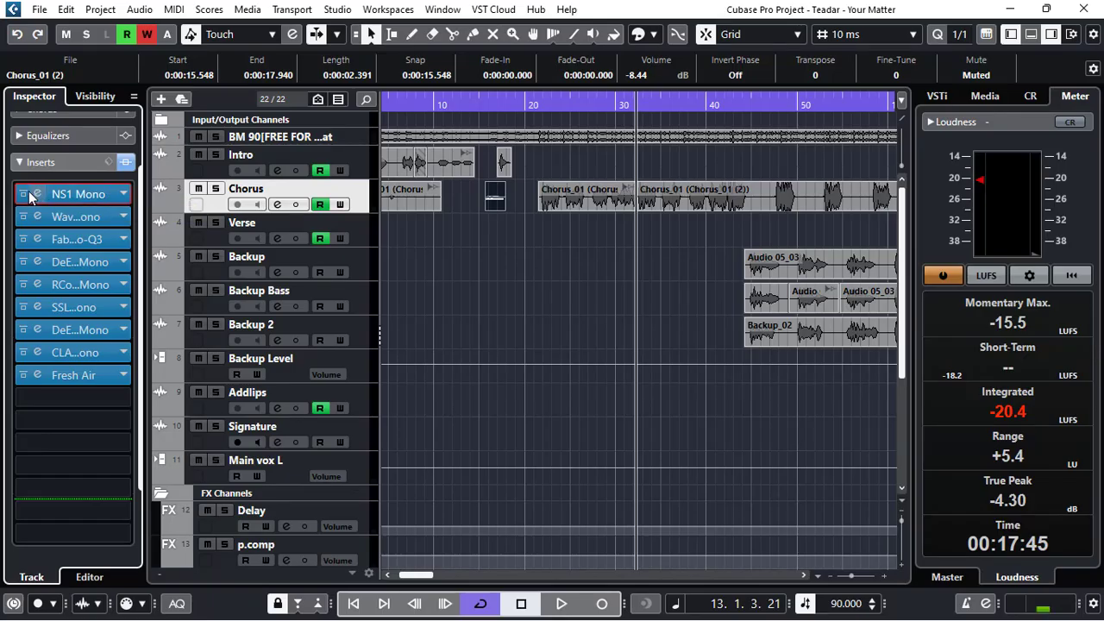
drag(574, 82, 861, 70)
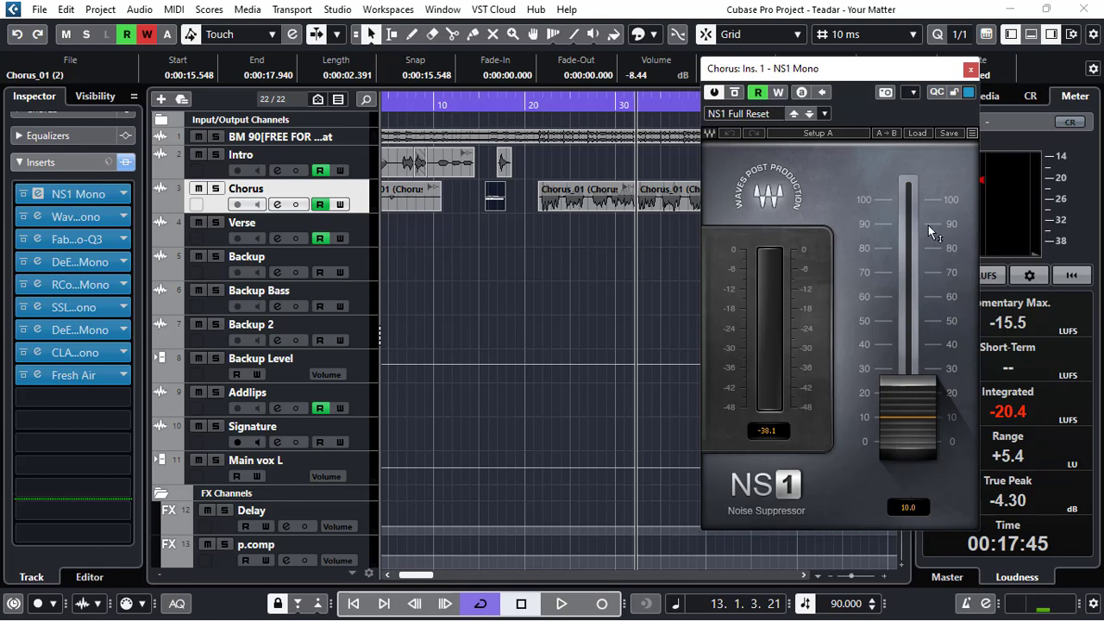
click(970, 68)
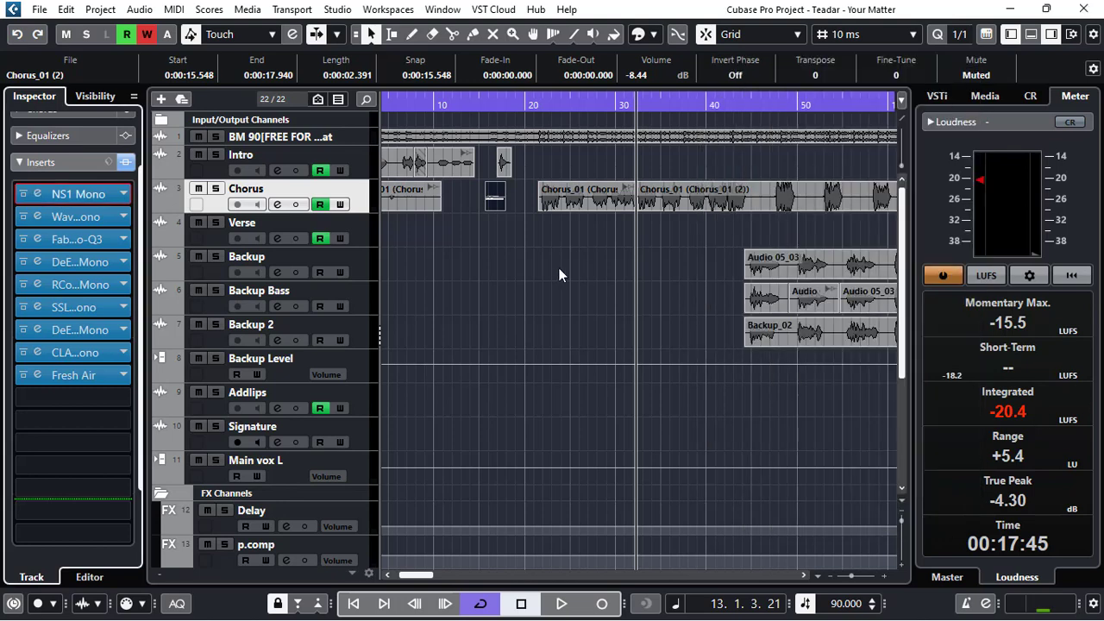
Open Waves Tune Real-Time Mono on the Chorus track, review its settings, and watch its pitch display while playing from bar 9.
click(37, 220)
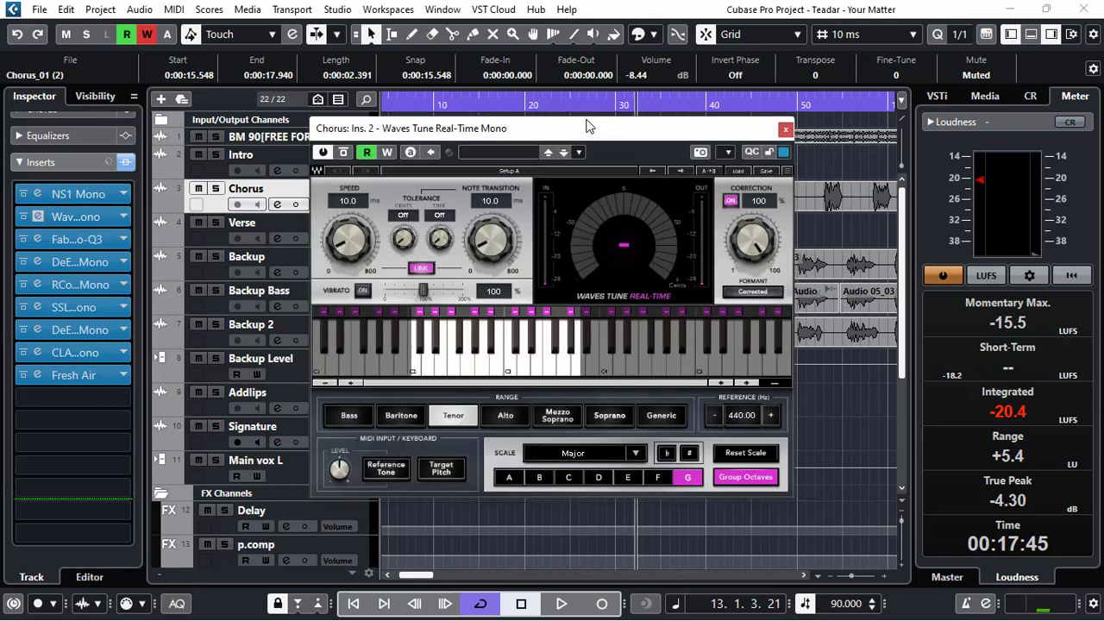
drag(584, 130, 800, 100)
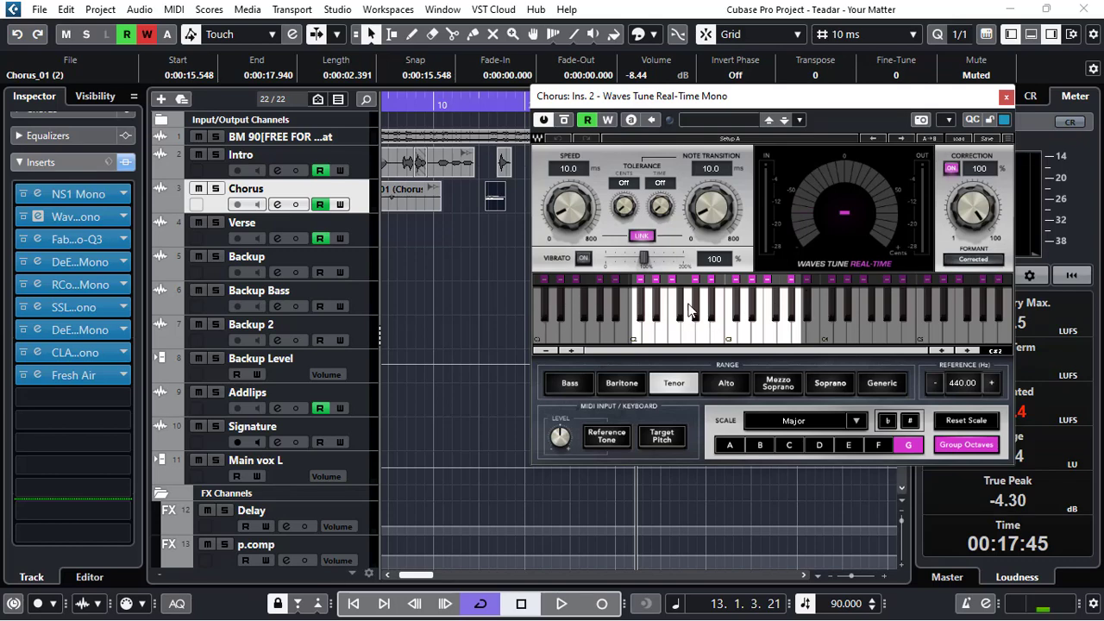
drag(674, 97, 638, 222)
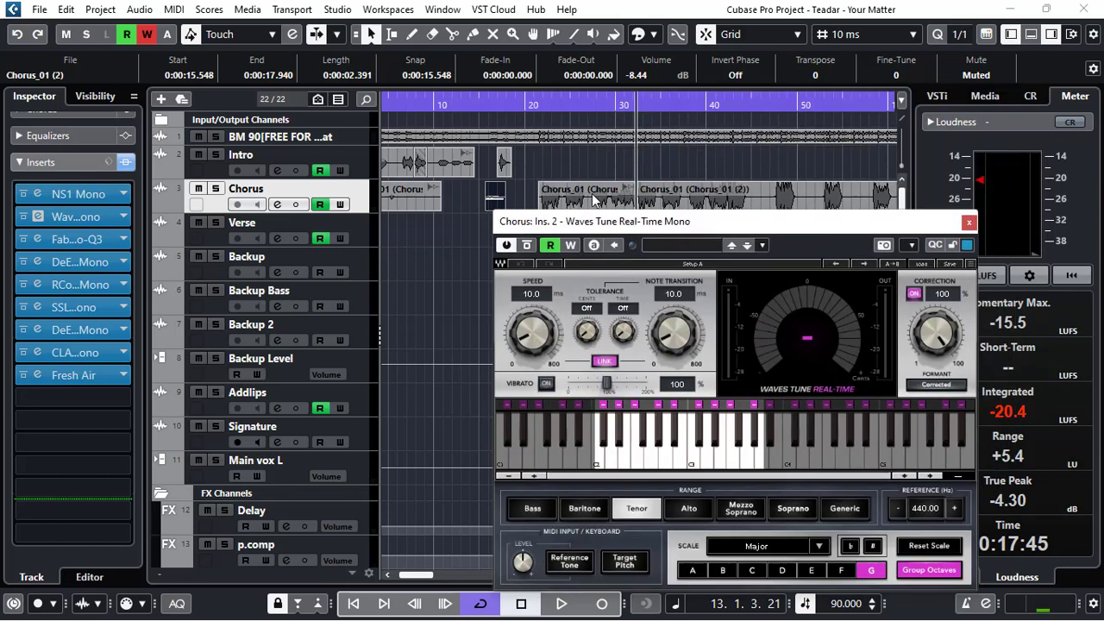
click(538, 102)
key(space)
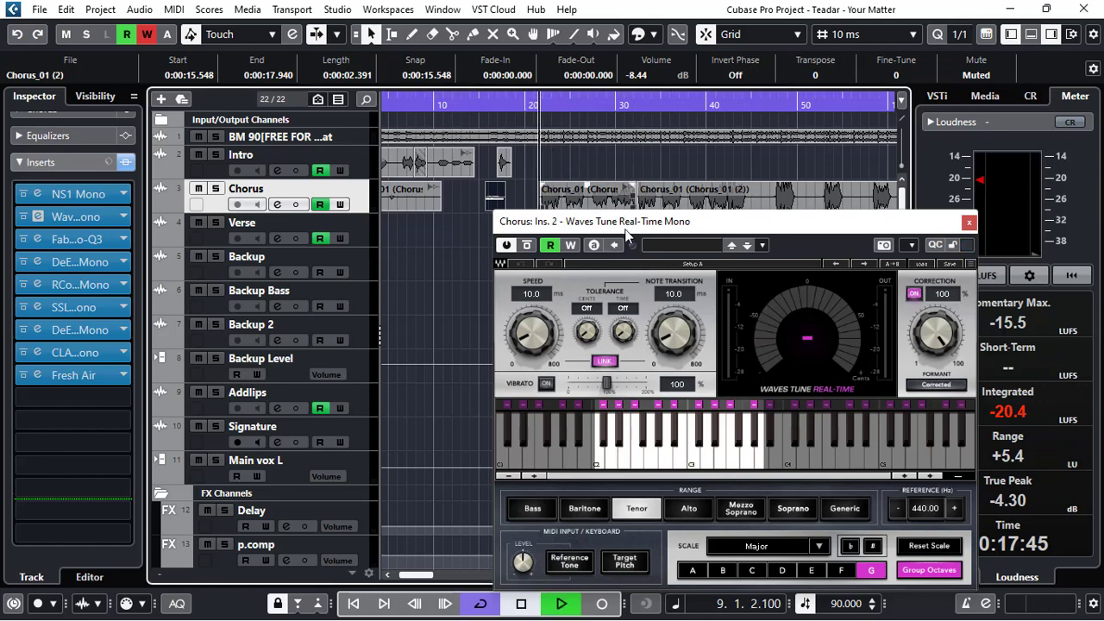
drag(678, 223, 669, 129)
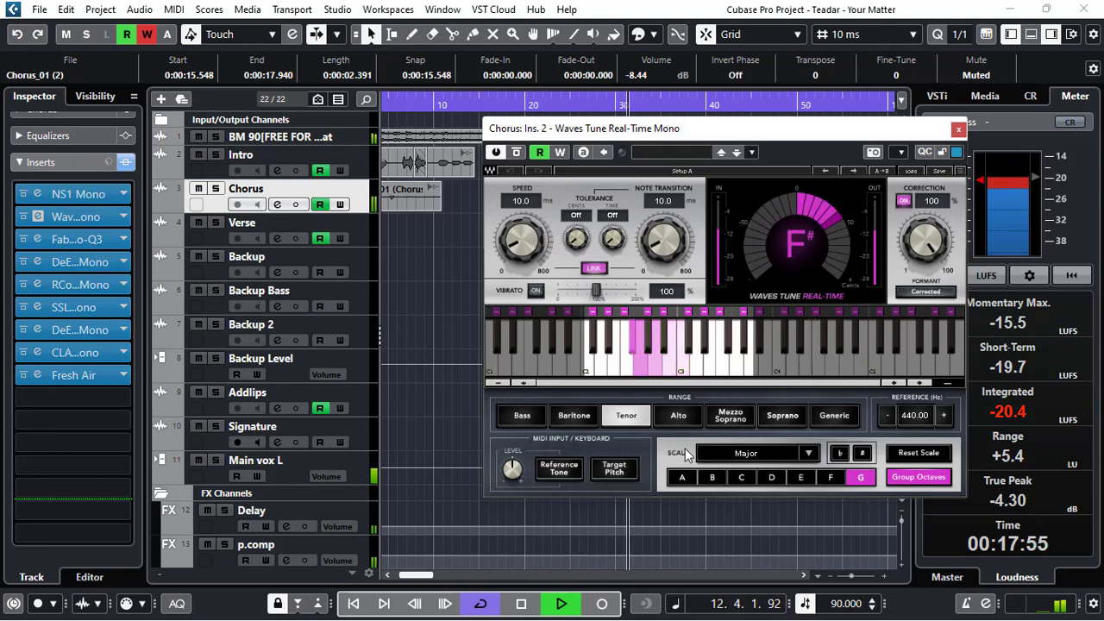
Compare the Alto and Tenor ranges in Waves Tune during playback, finish on Tenor, and stop playback.
click(679, 415)
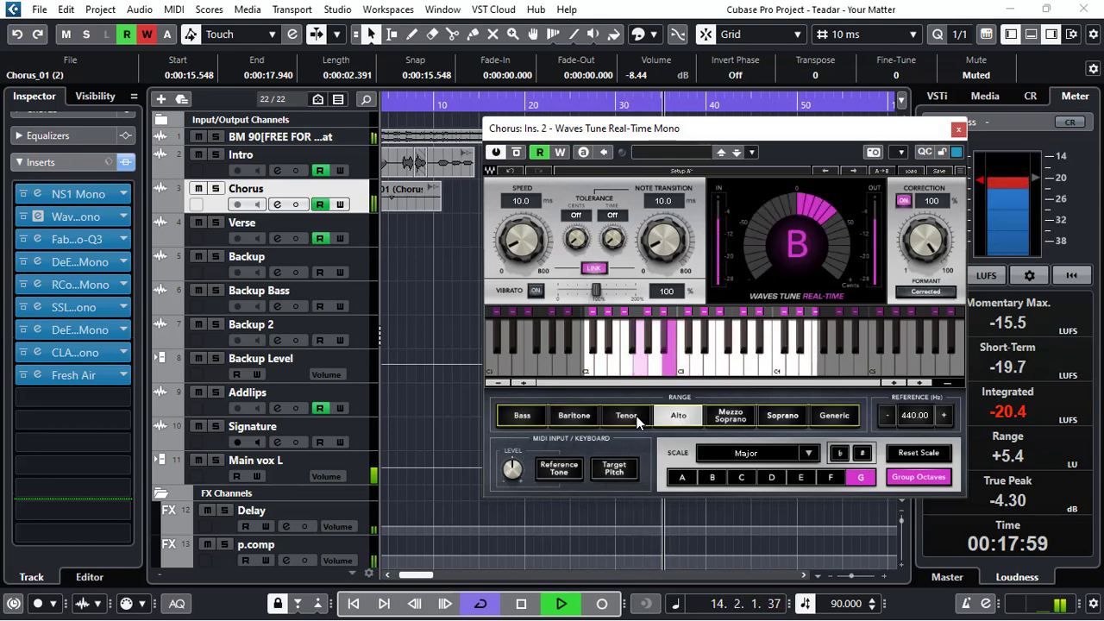
click(637, 418)
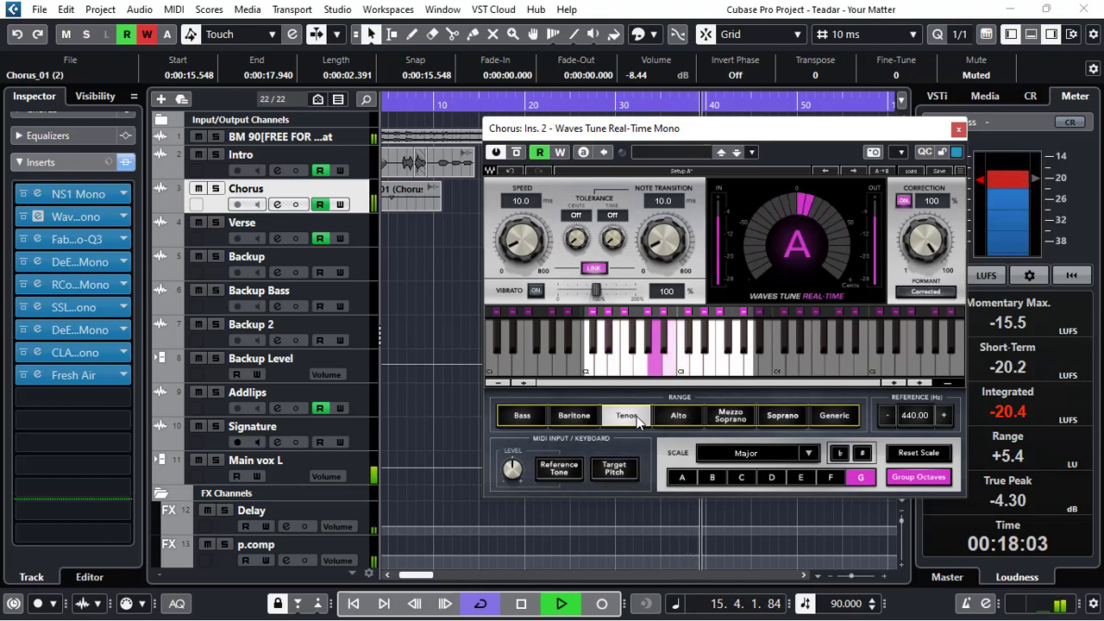
click(666, 416)
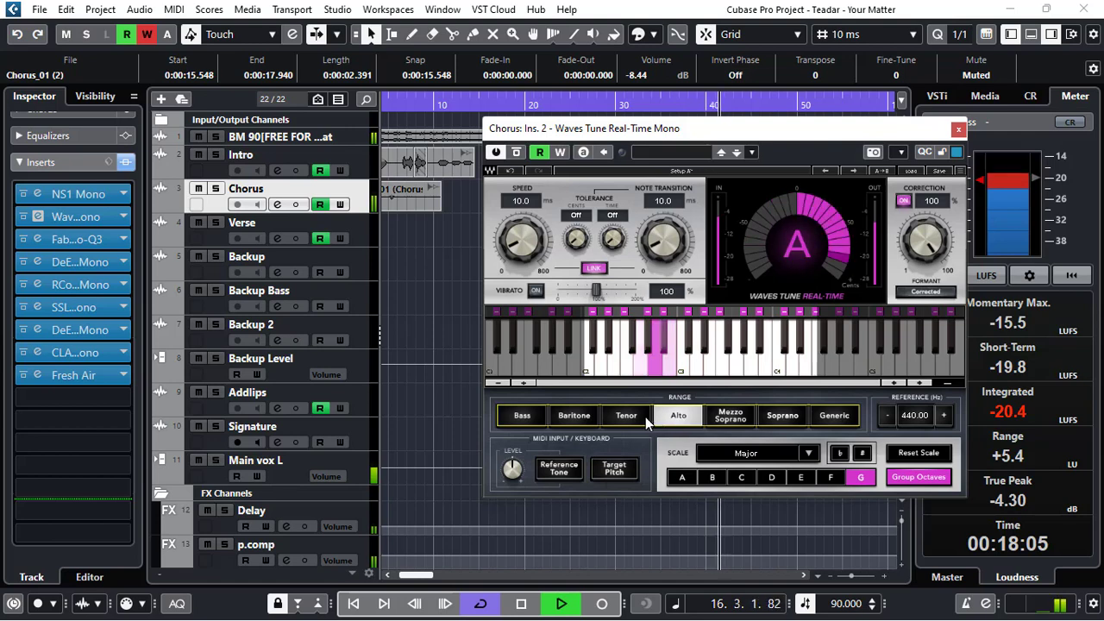
click(634, 418)
key(space)
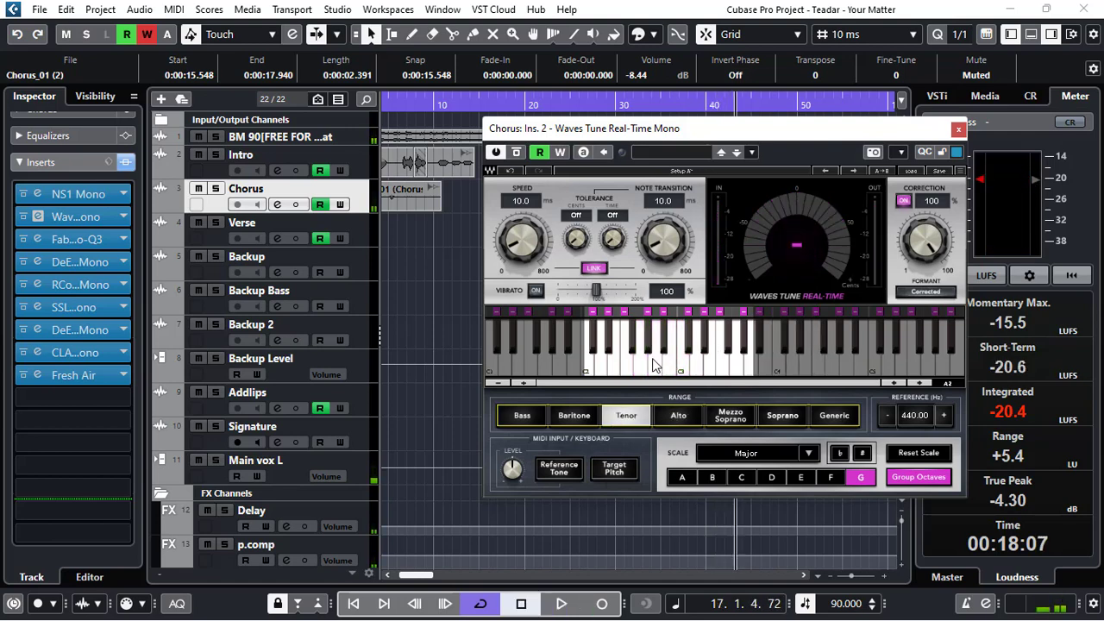
Open FabFilter Pro-Q 3 on the Chorus track's third insert in place of Waves Tune and review its EQ curve.
click(37, 241)
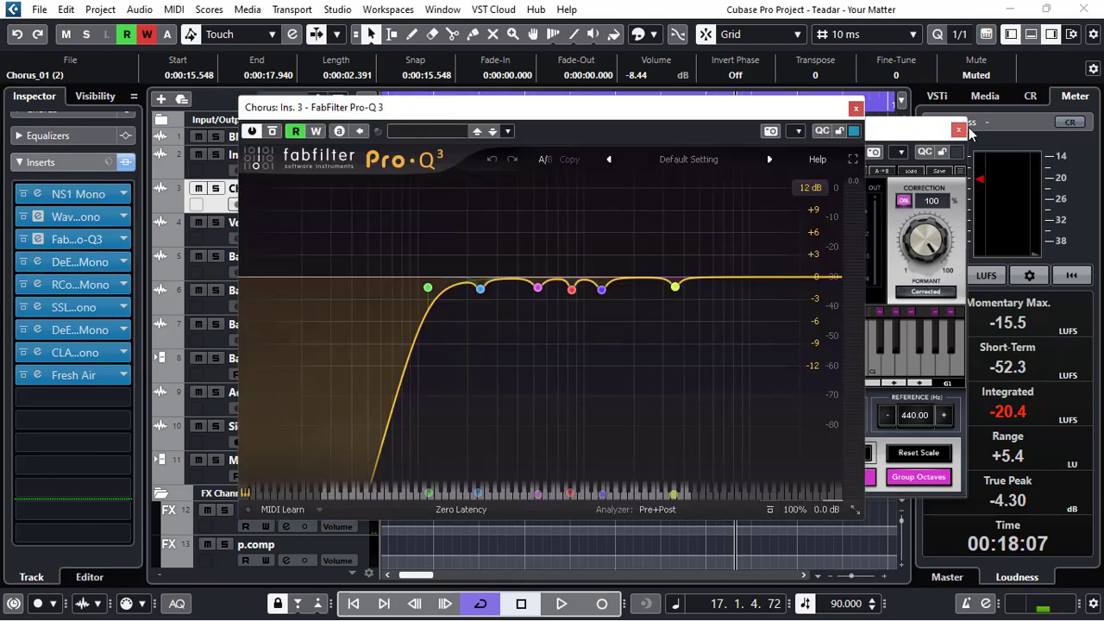
click(960, 129)
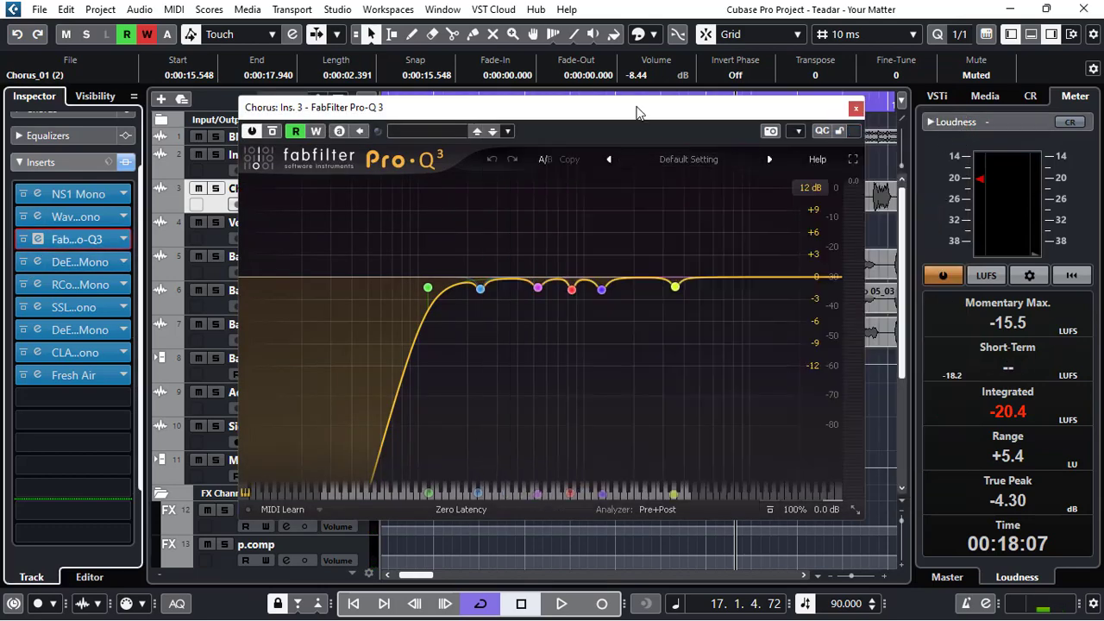
drag(637, 113, 772, 97)
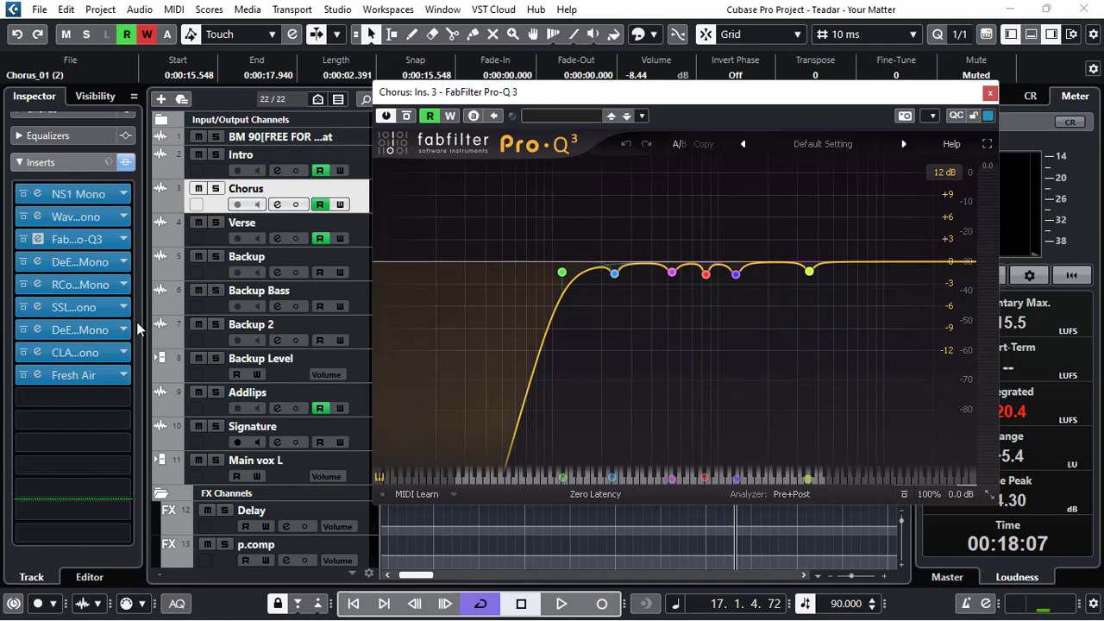
Bypass the six Chorus inserts that follow FabFilter Pro-Q 3, from Fresh Air back to the first de-esser.
click(24, 375)
click(24, 352)
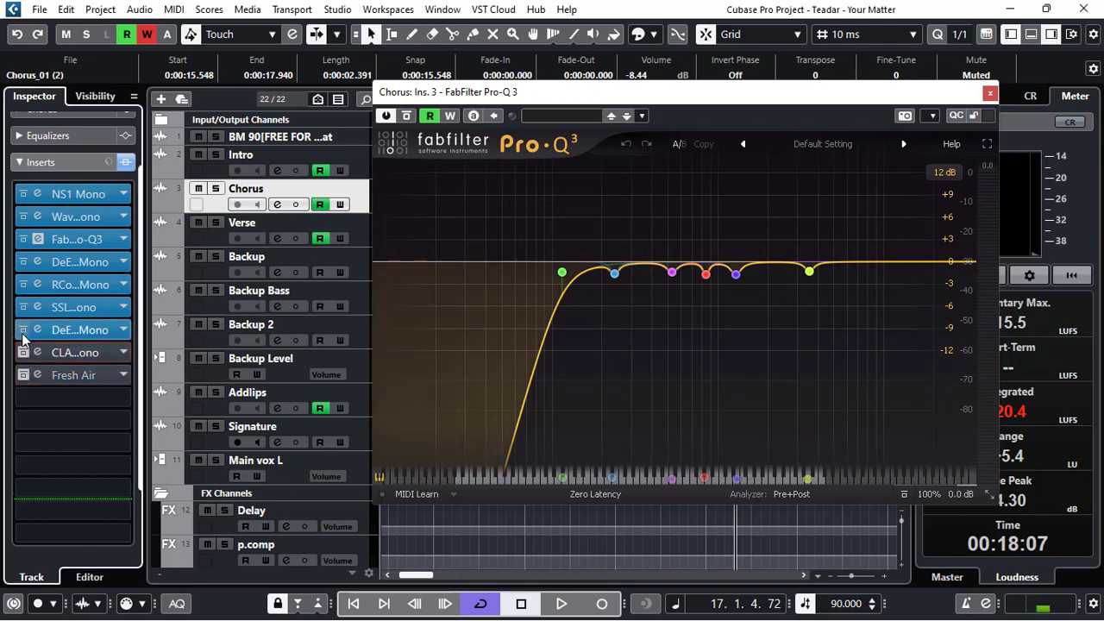
click(23, 332)
click(23, 308)
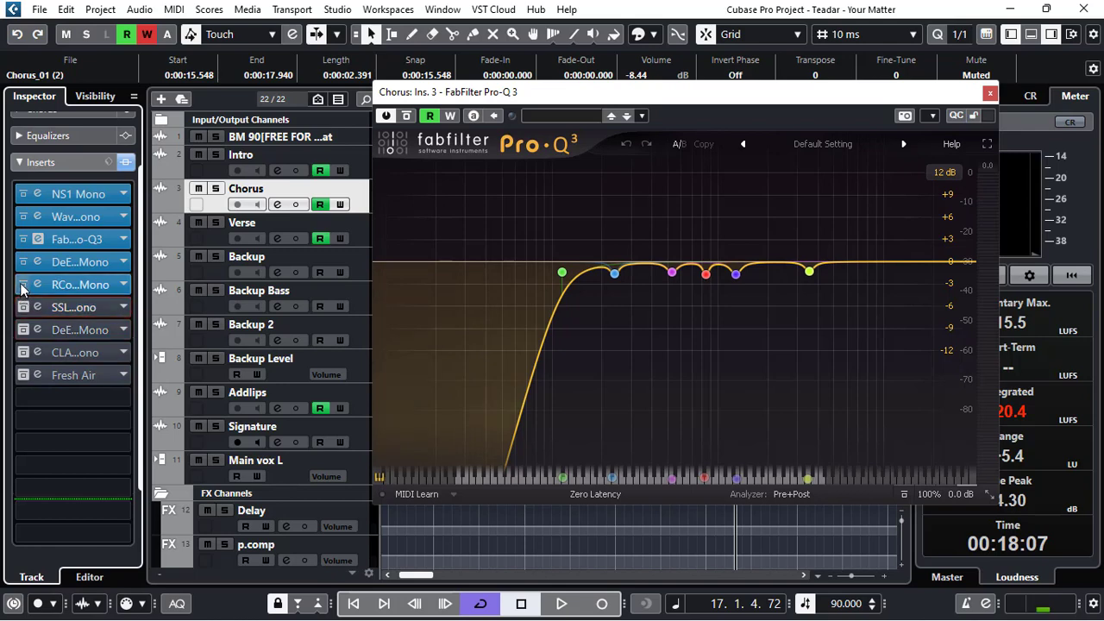
click(23, 285)
click(23, 262)
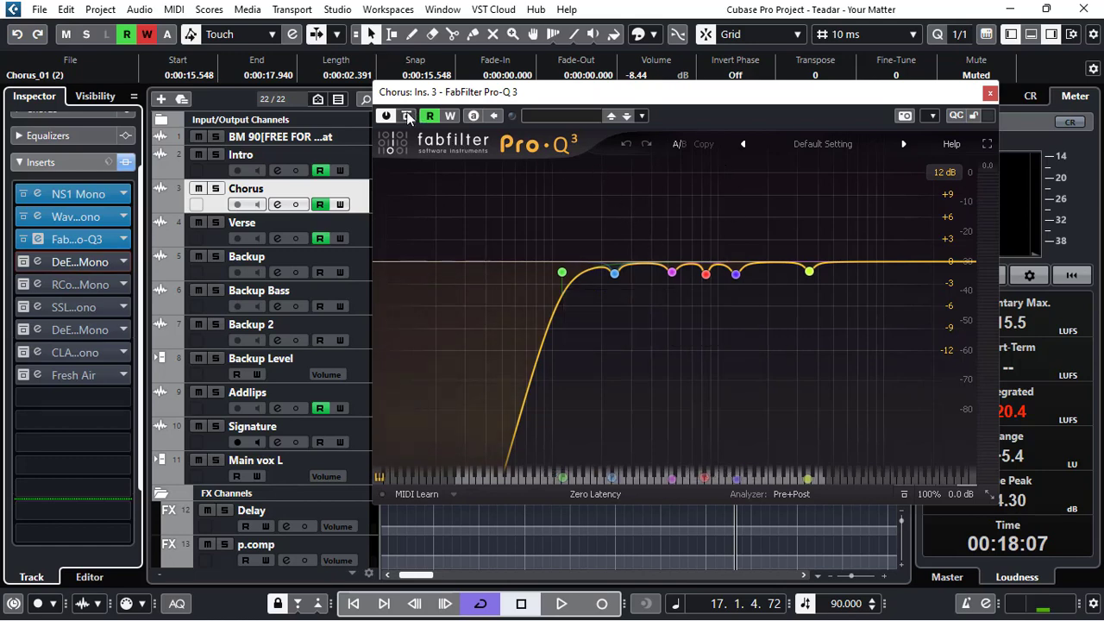
Play the chorus while toggling the Pro-Q 3 bypass to compare the vocal with and without EQ, and close the plug-in.
drag(482, 93, 484, 210)
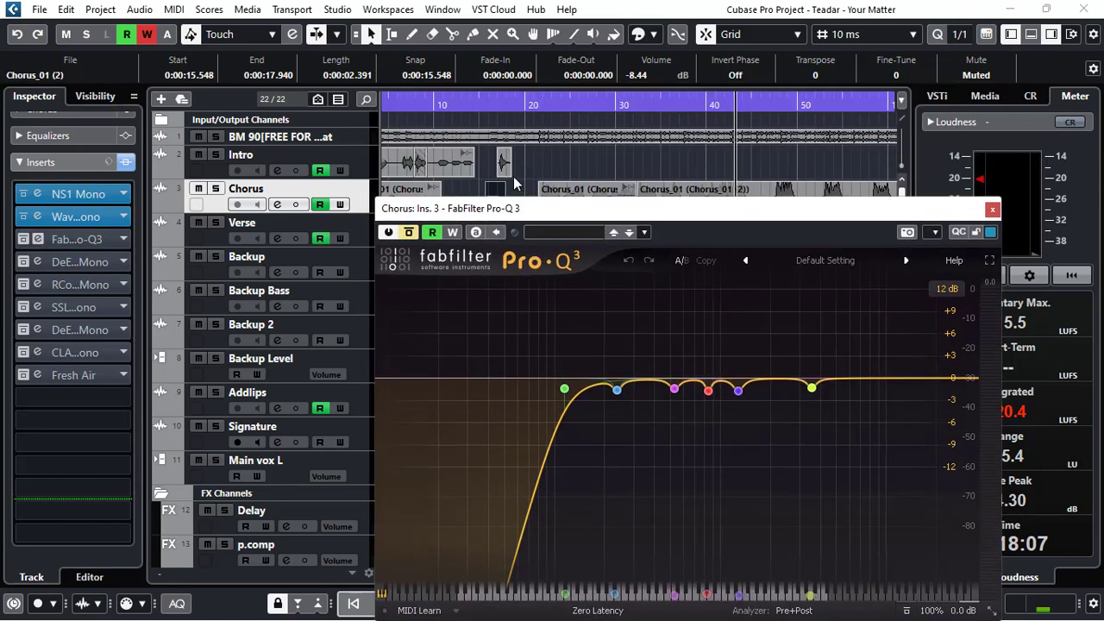
click(539, 103)
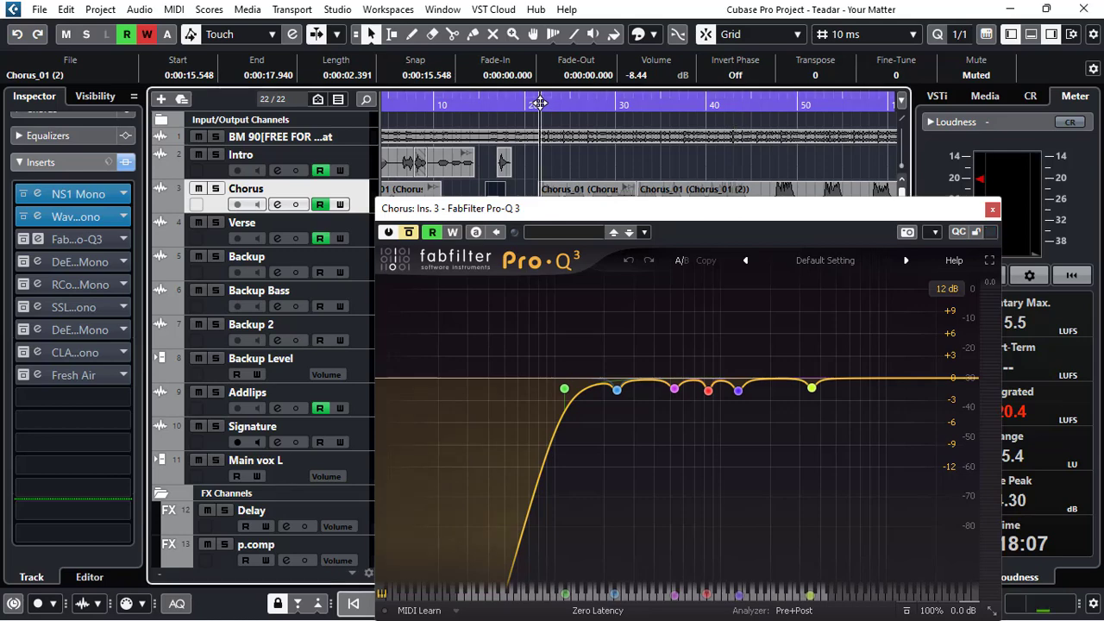
key(space)
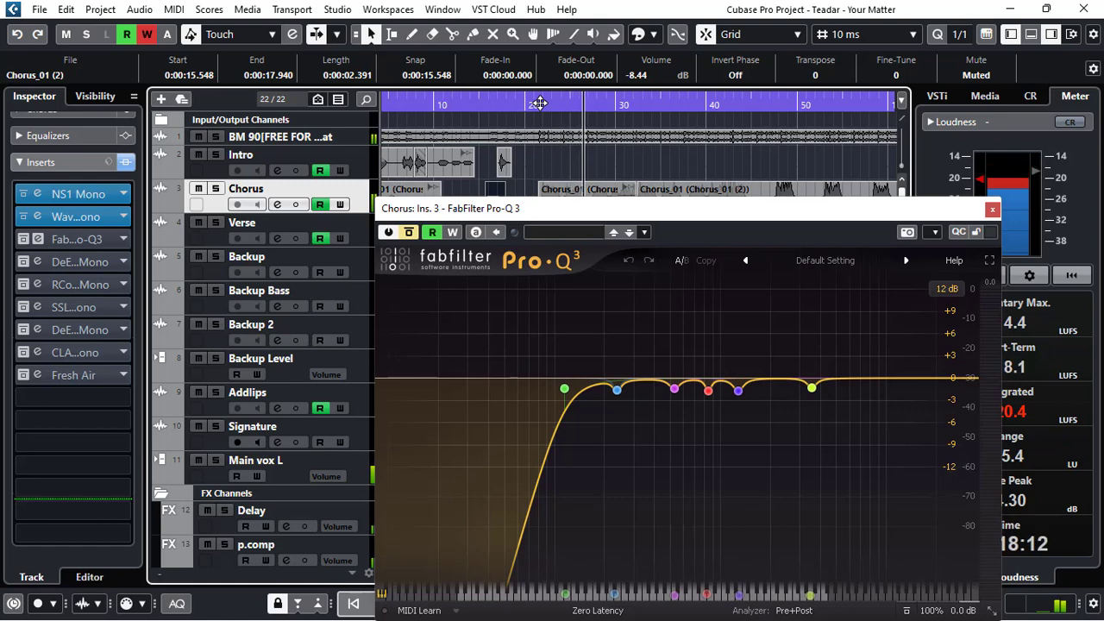
click(412, 241)
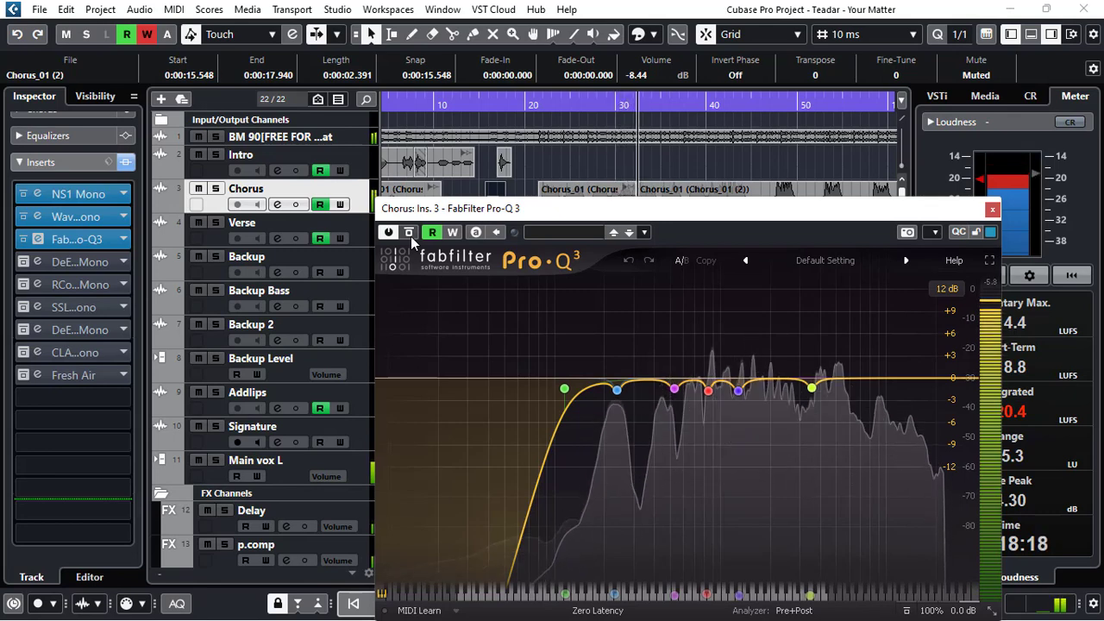
click(412, 238)
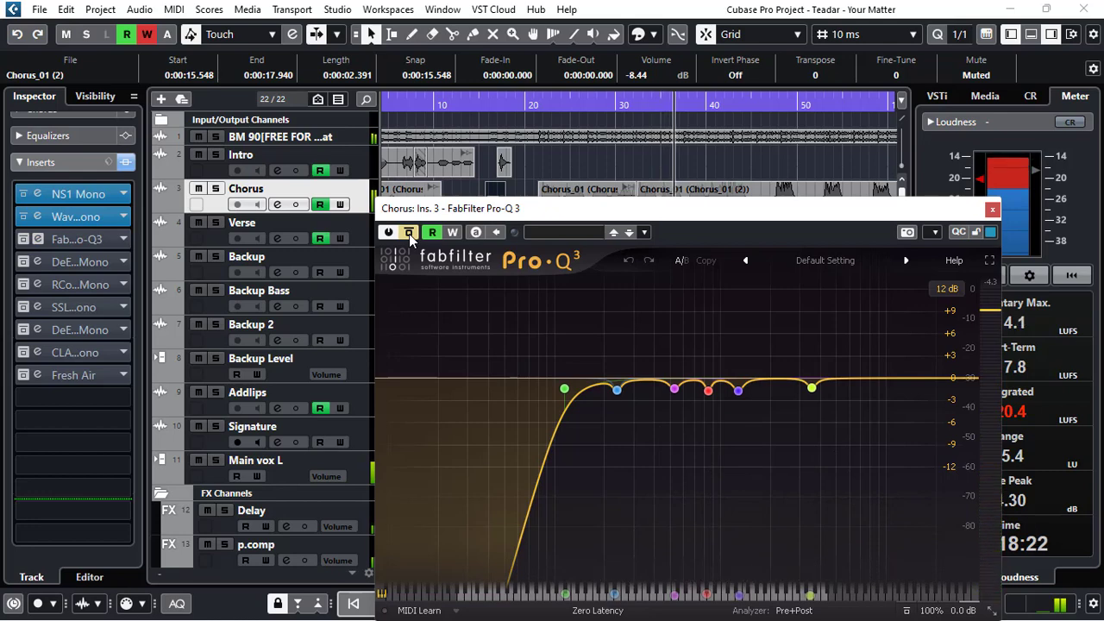
click(412, 238)
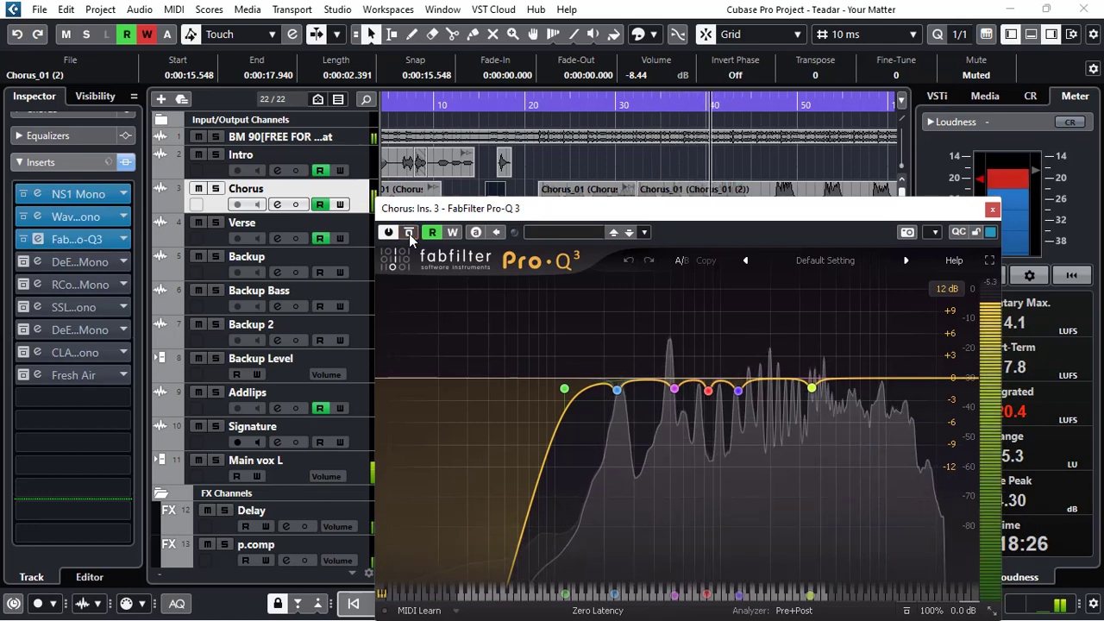
key(space)
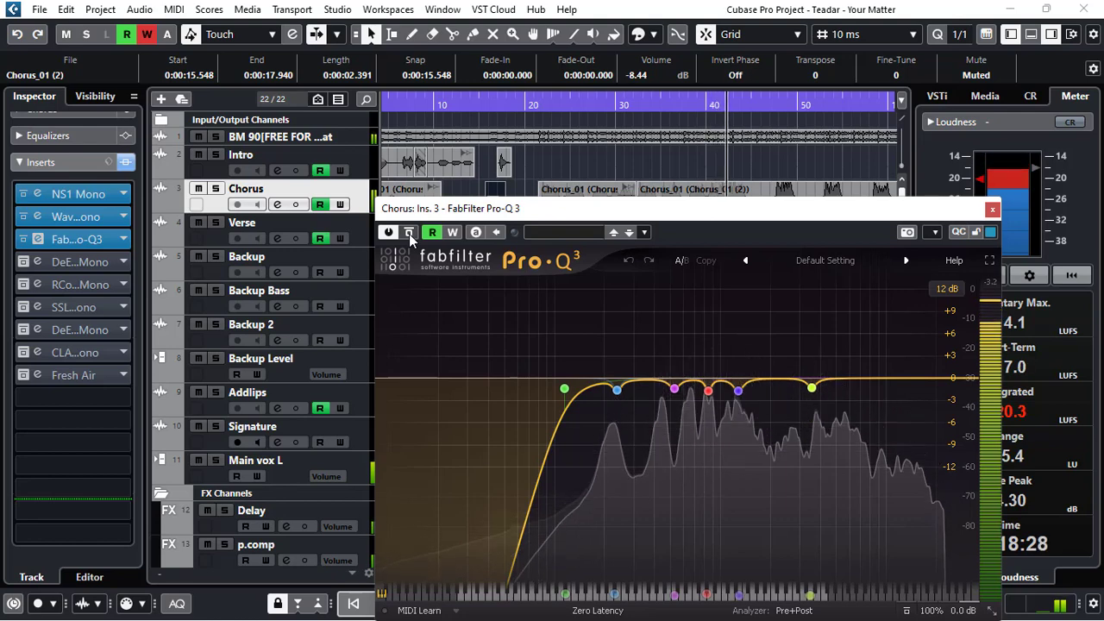
click(992, 210)
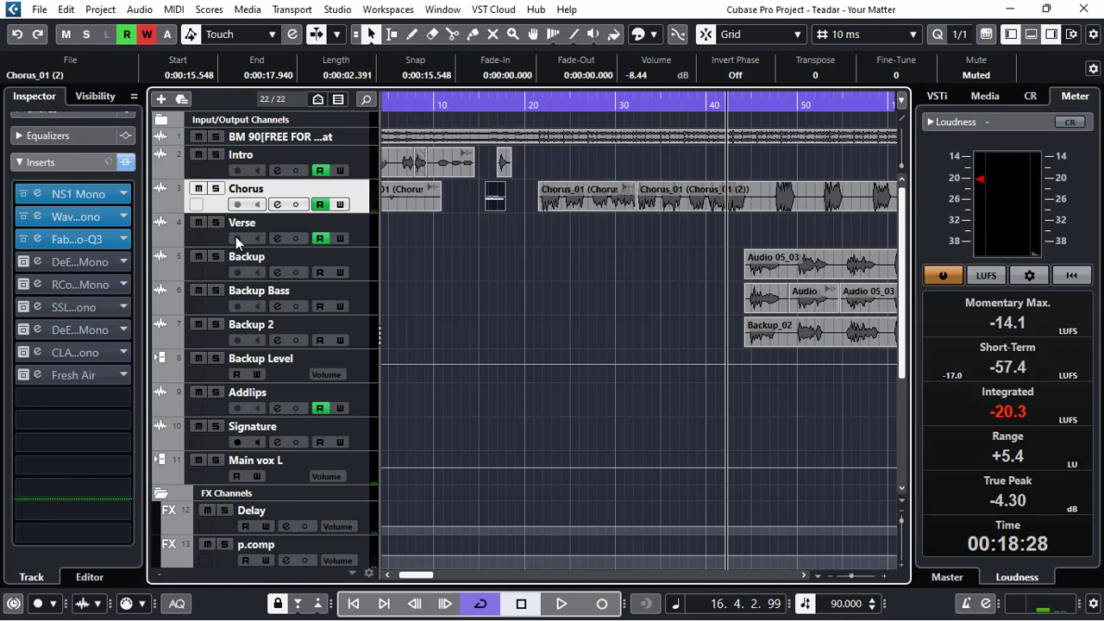
Reopen FabFilter Pro-Q 3 on the Chorus track and inspect the settings of its low-cut band.
click(39, 240)
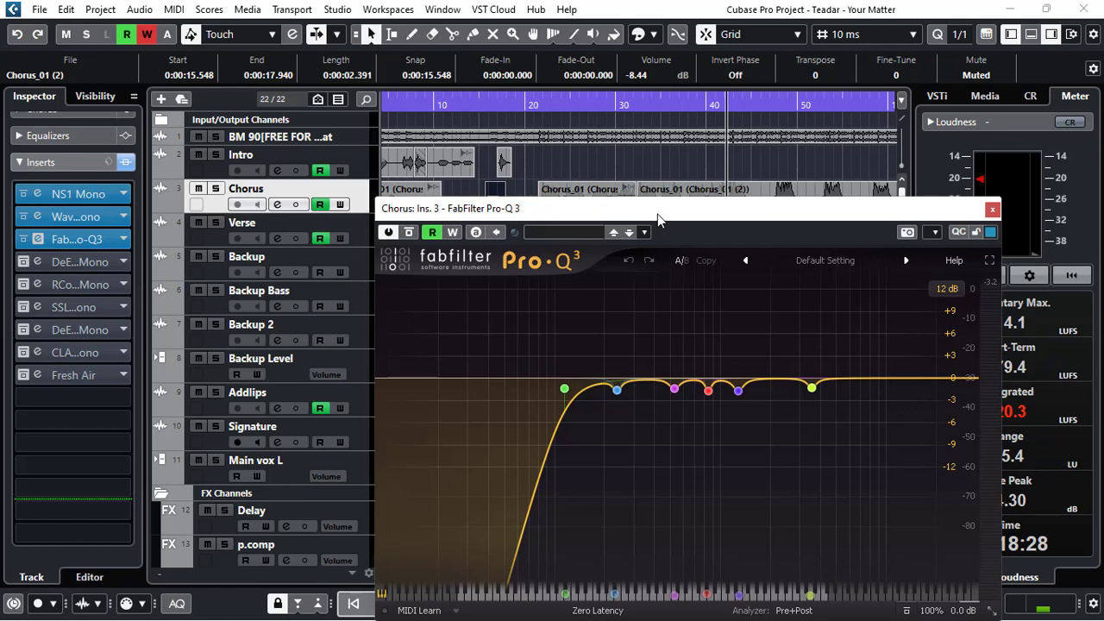
drag(658, 214, 660, 122)
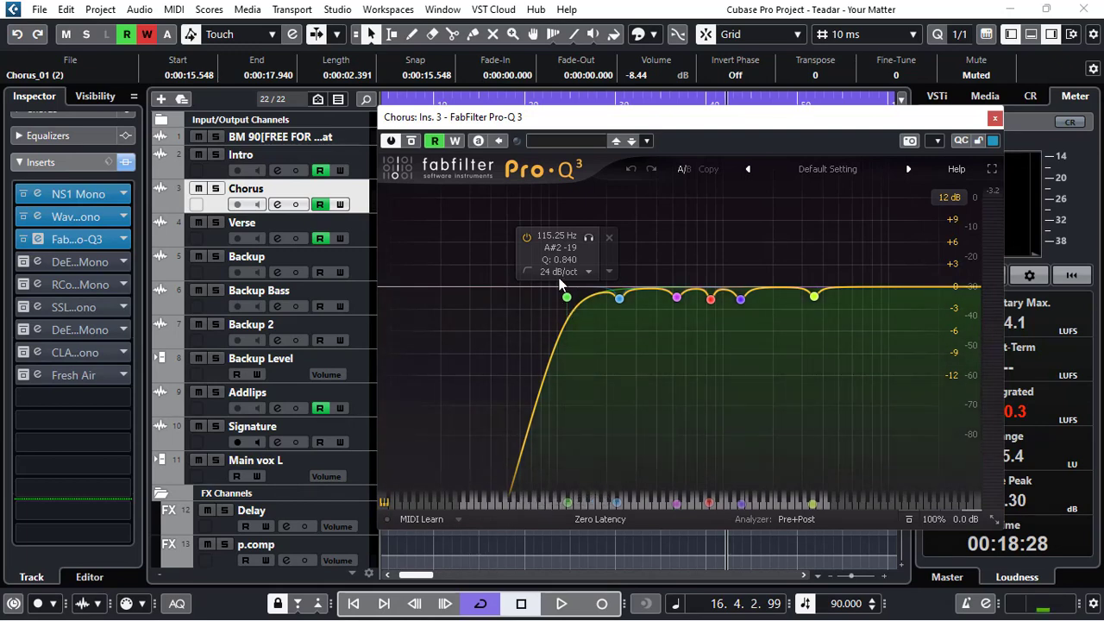
Inspect the second Pro-Q 3 band, close the EQ, then re-enable and open the first de-esser on the Chorus track.
mouse_move(618, 300)
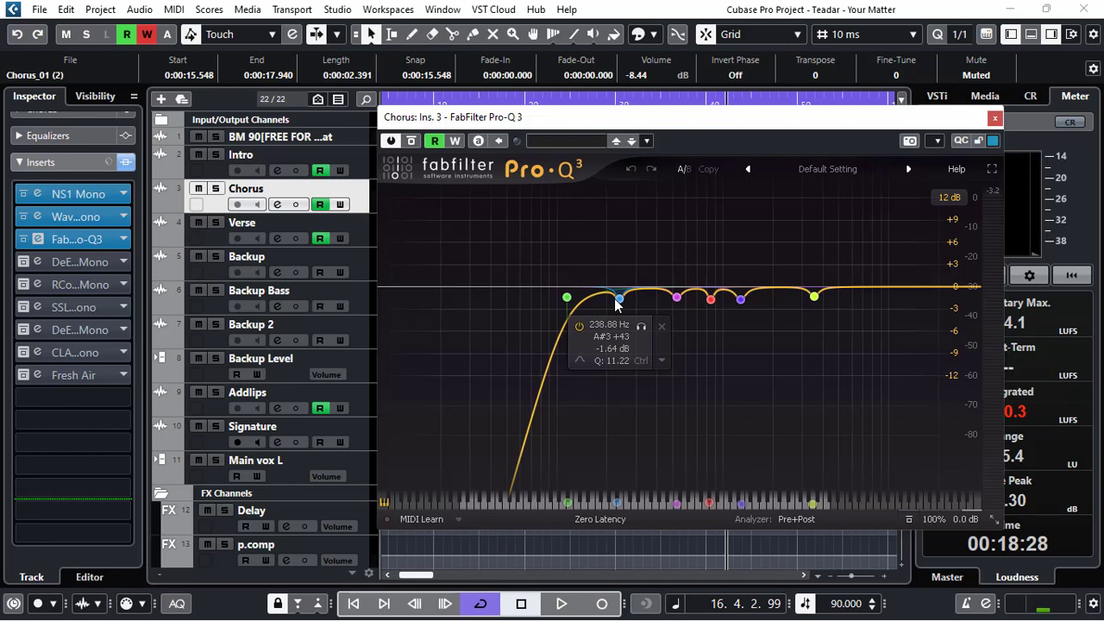
click(995, 118)
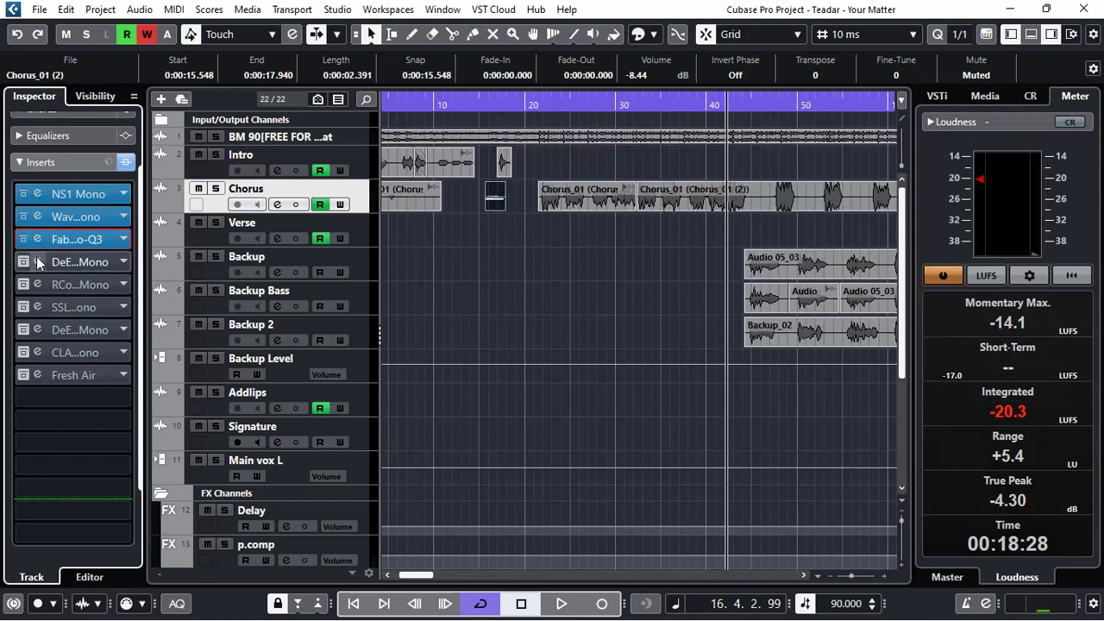
click(23, 263)
click(37, 262)
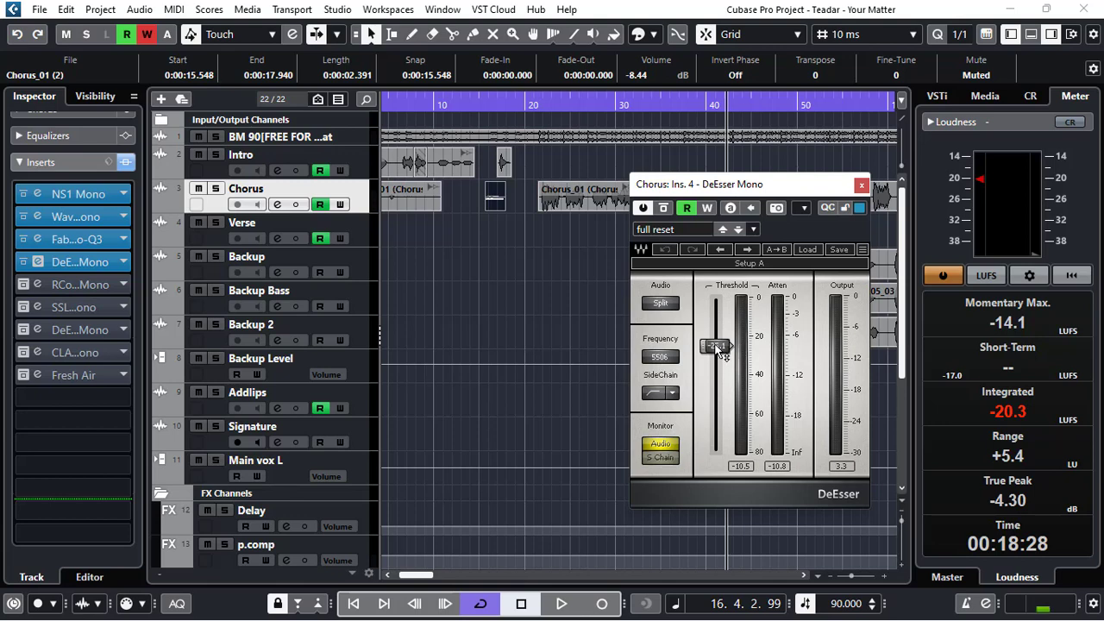
Play the chorus from its start with the de-esser active and again with it bypassed to compare the vocal.
click(538, 106)
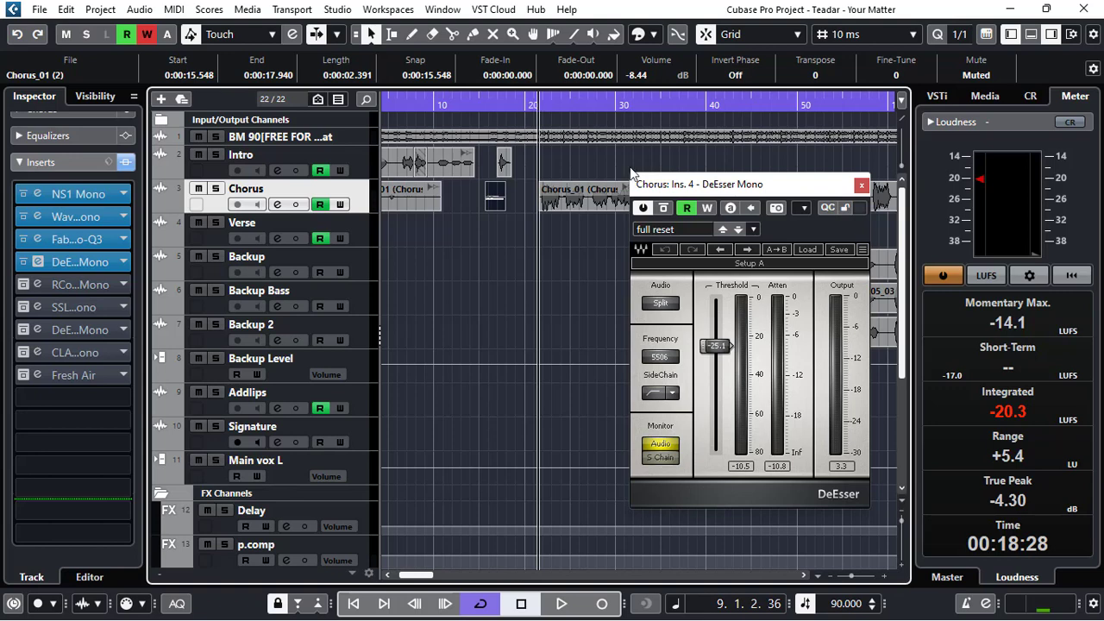
key(space)
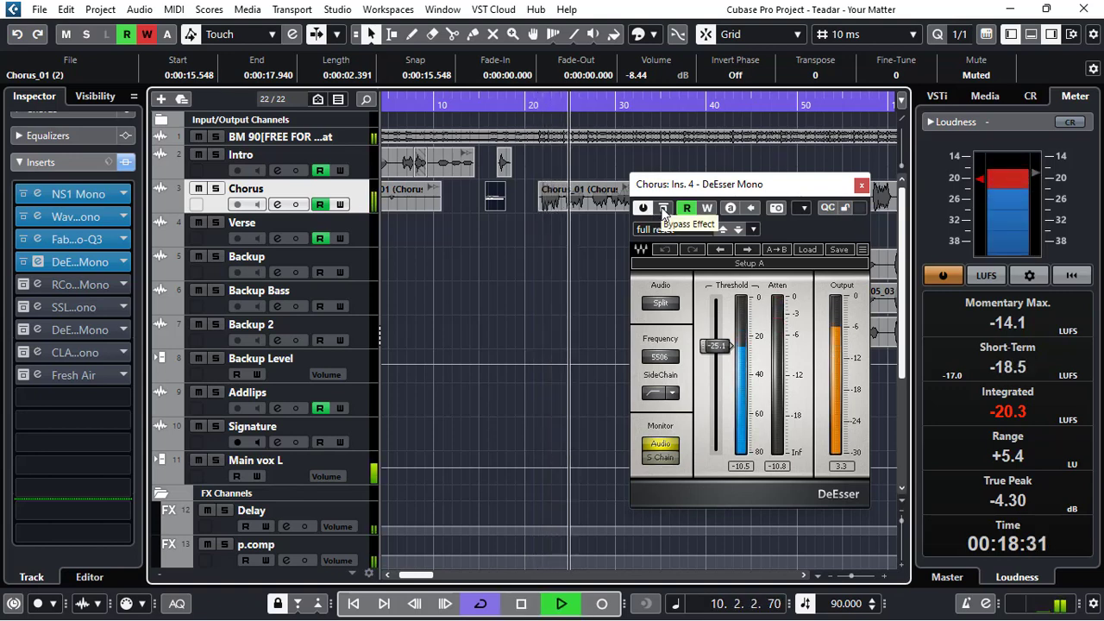
key(space)
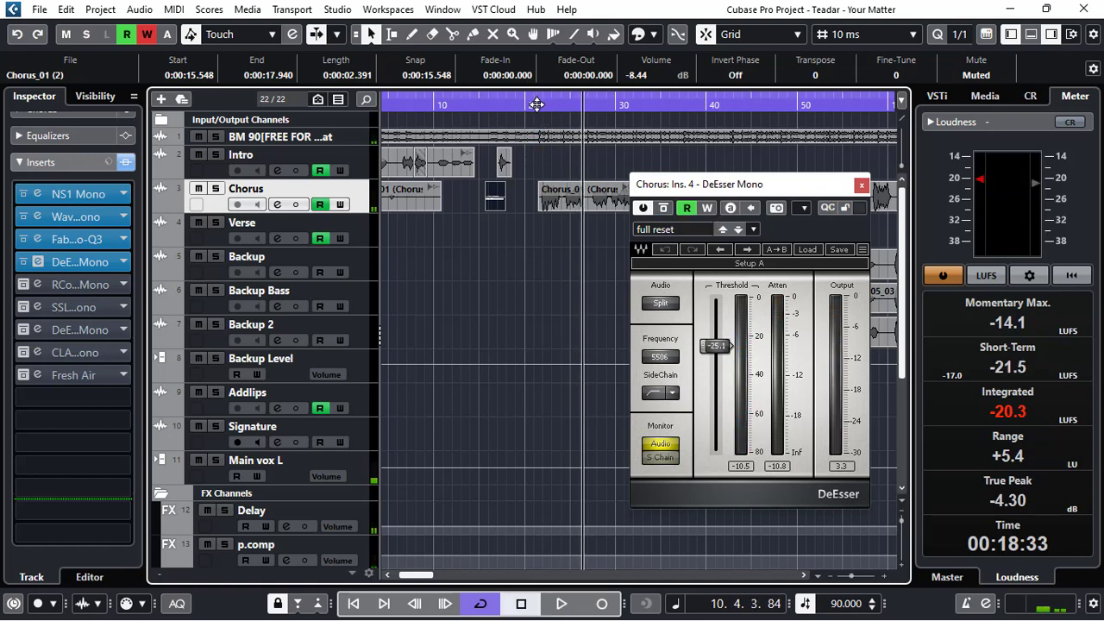
click(537, 103)
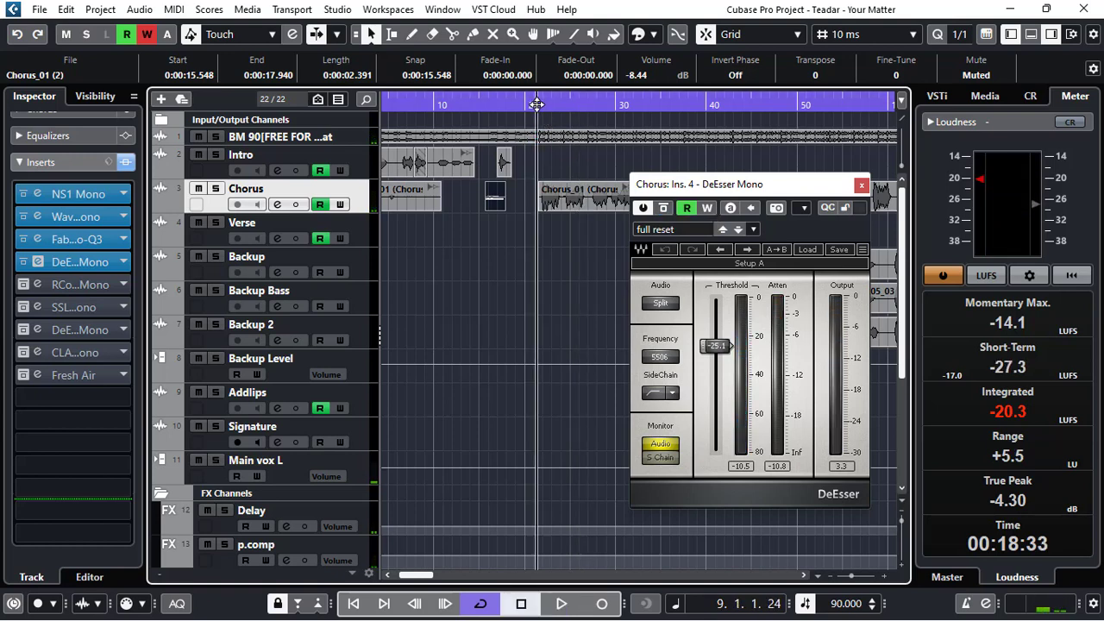
click(661, 212)
key(space)
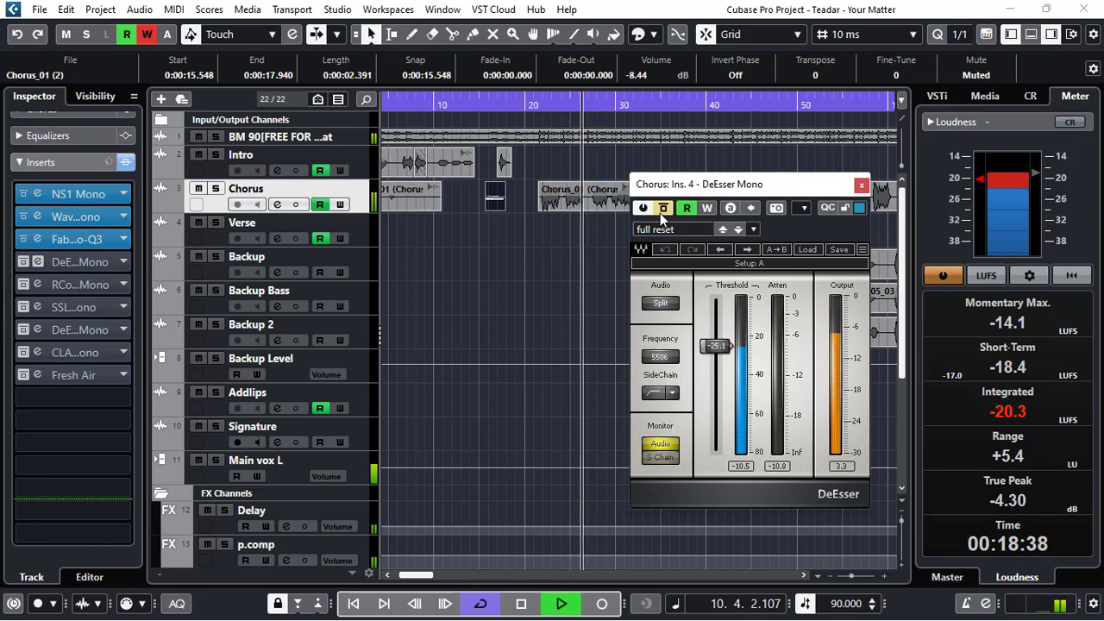
key(space)
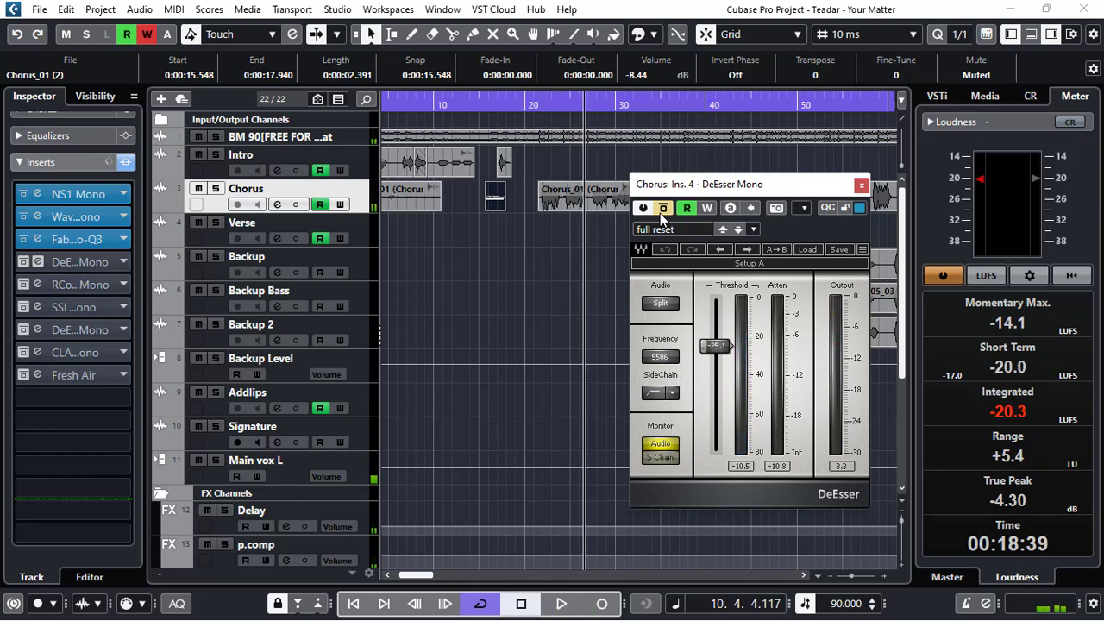
Take the de-esser out of bypass, replay the chorus from its start and close the plug-in.
click(536, 104)
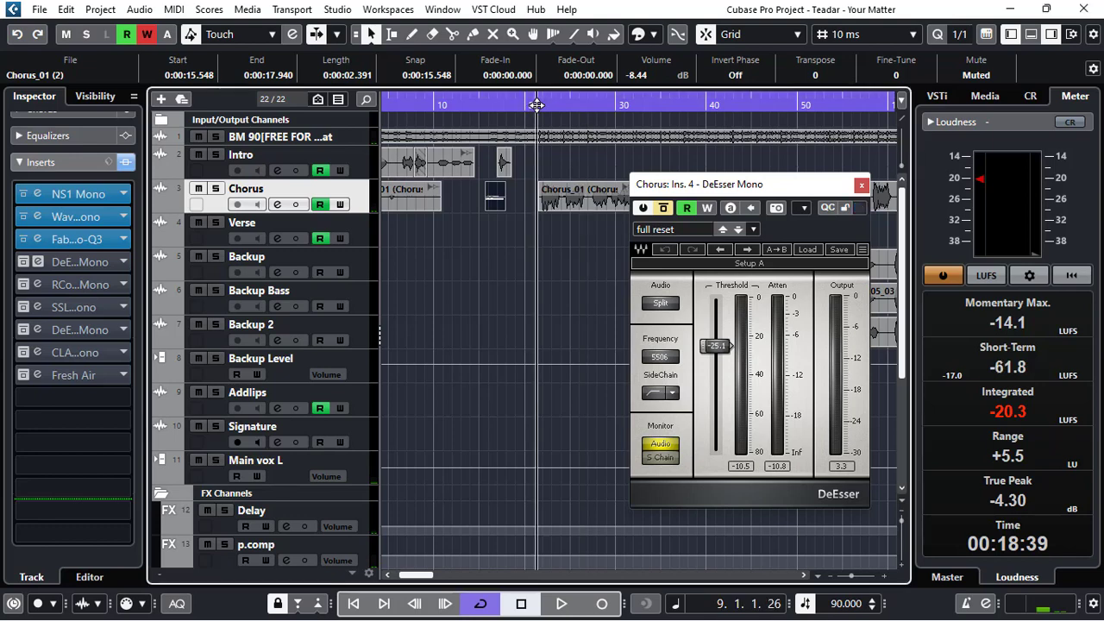
click(664, 211)
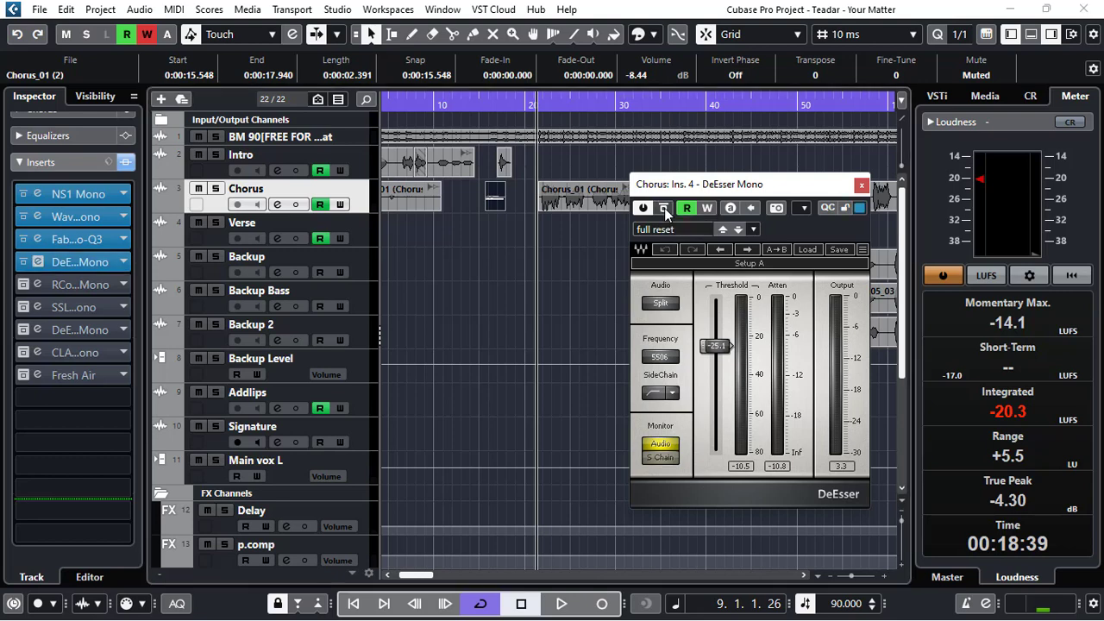
key(space)
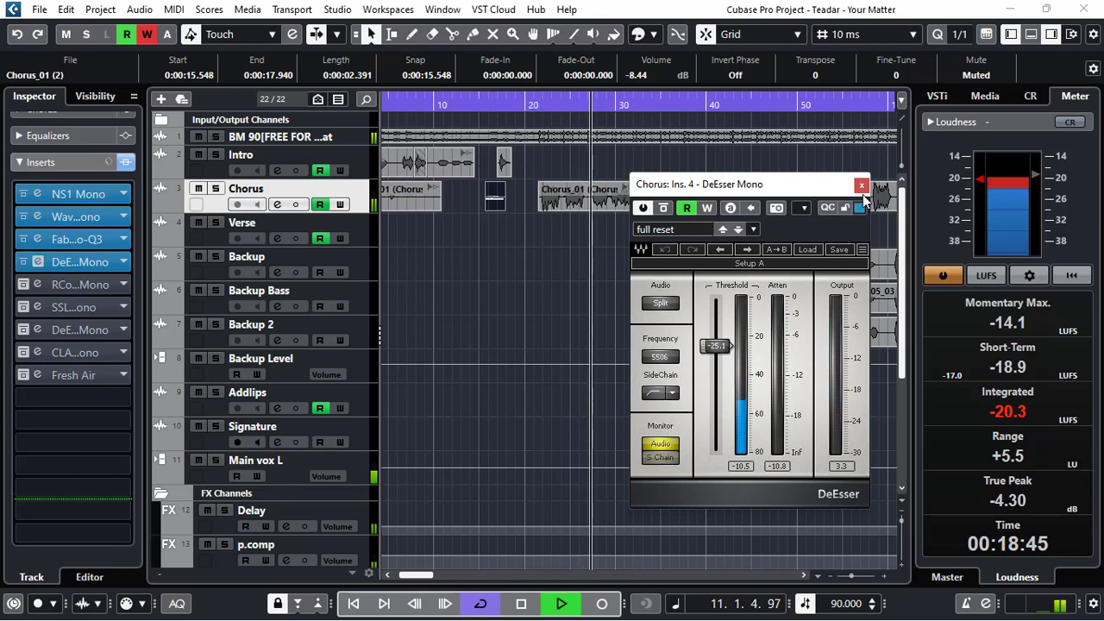
key(space)
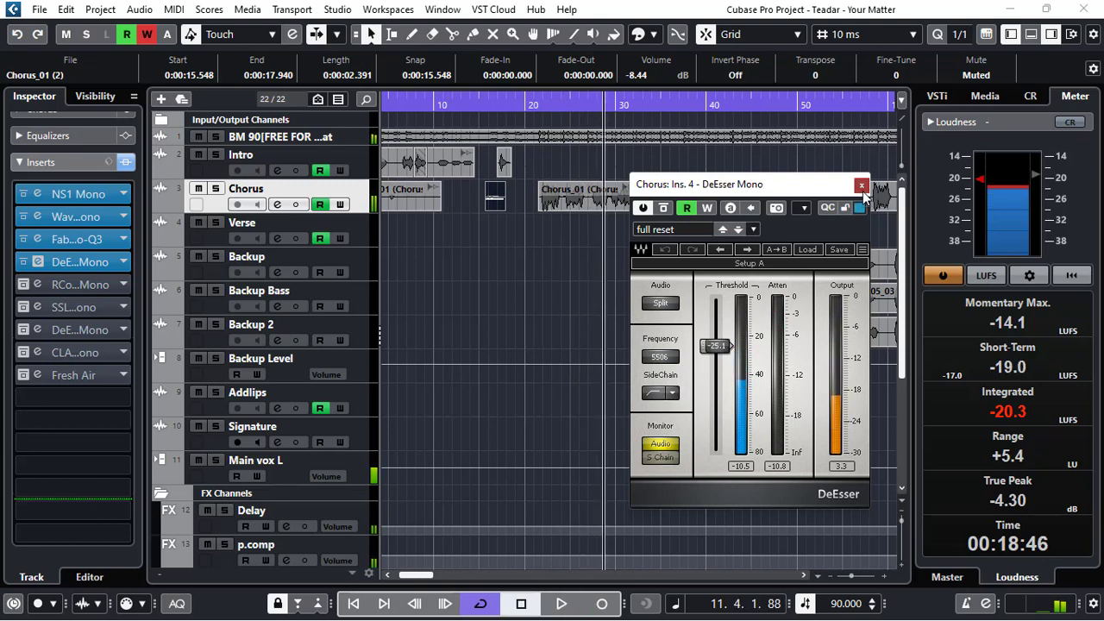
click(862, 186)
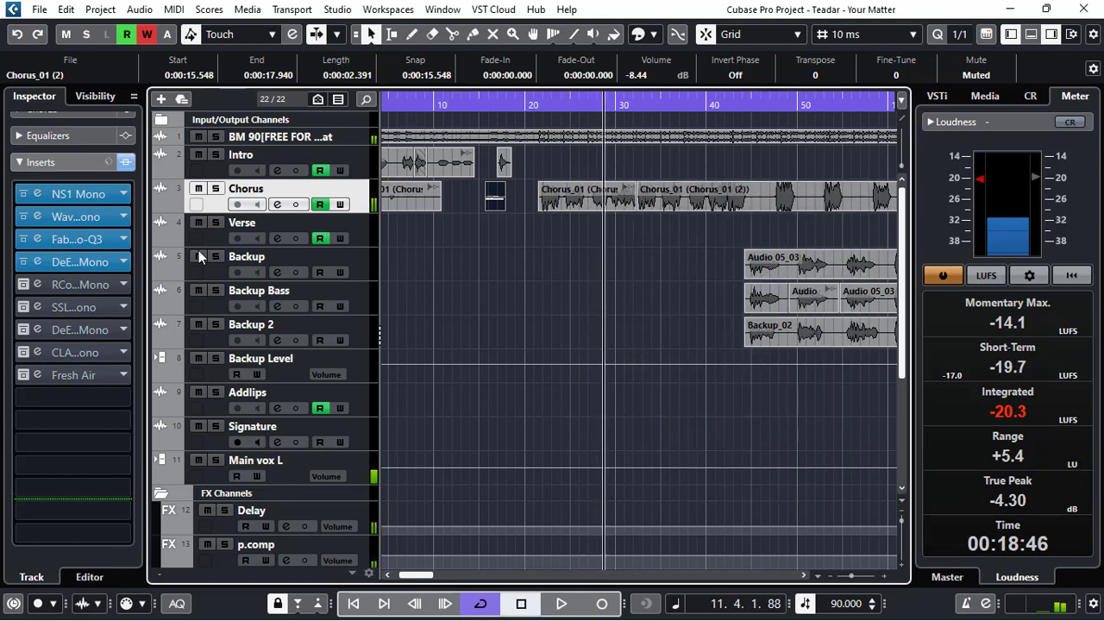
Re-enable the RCompressor insert on the Chorus track, open it and move its window clear of the chorus clips.
click(35, 287)
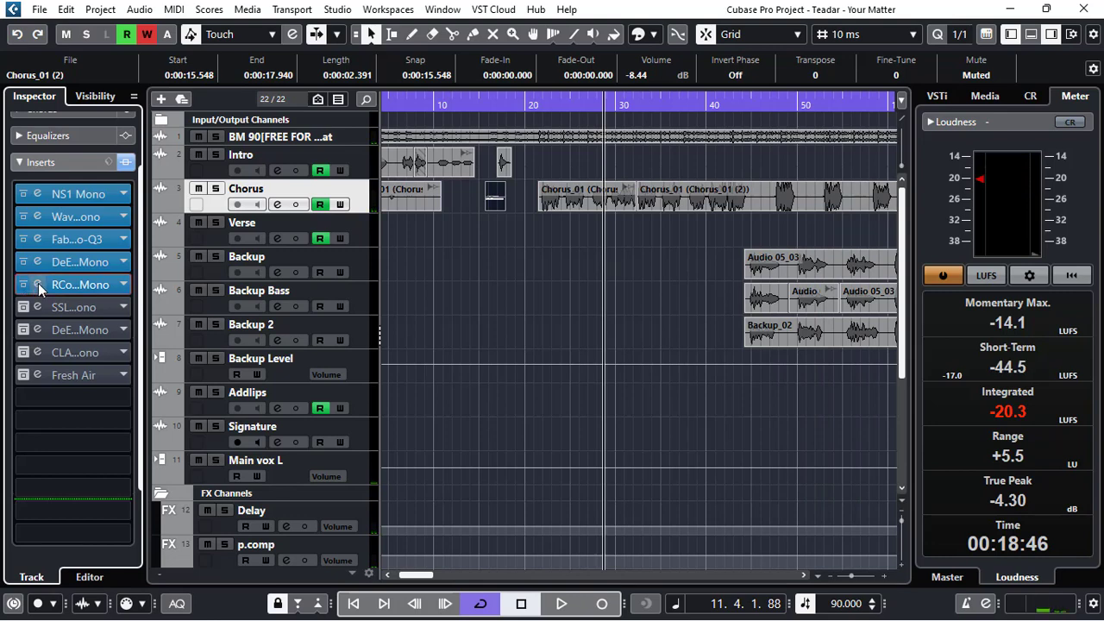
click(78, 285)
drag(590, 85, 868, 73)
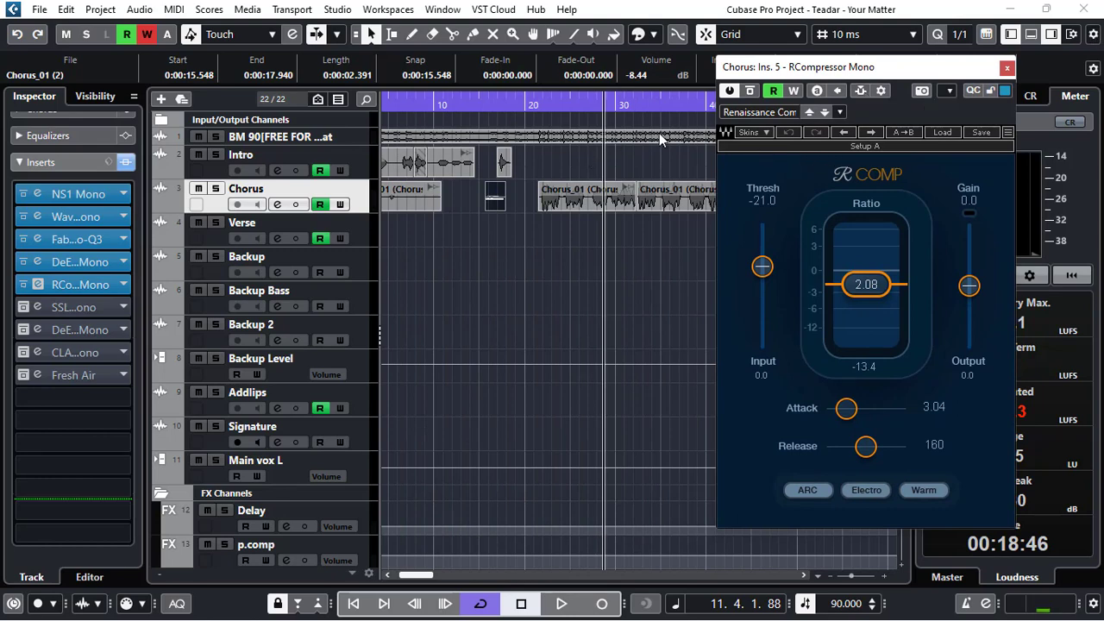
Play the chorus from its start with RCompressor bypassed and re-engage it during playback to compare the compression.
click(537, 112)
click(752, 92)
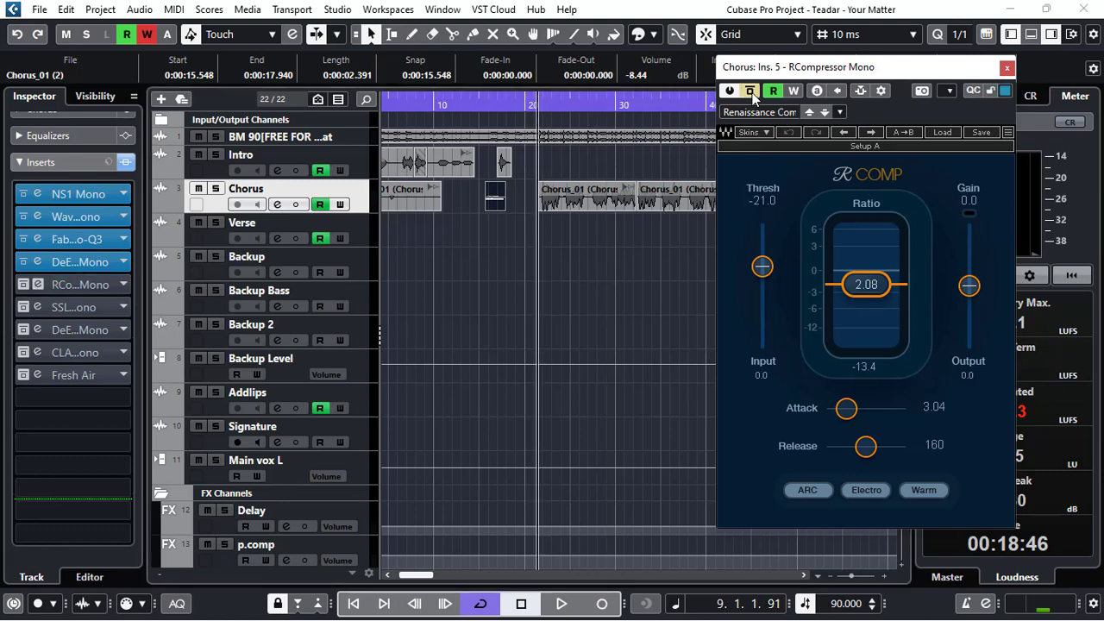
key(space)
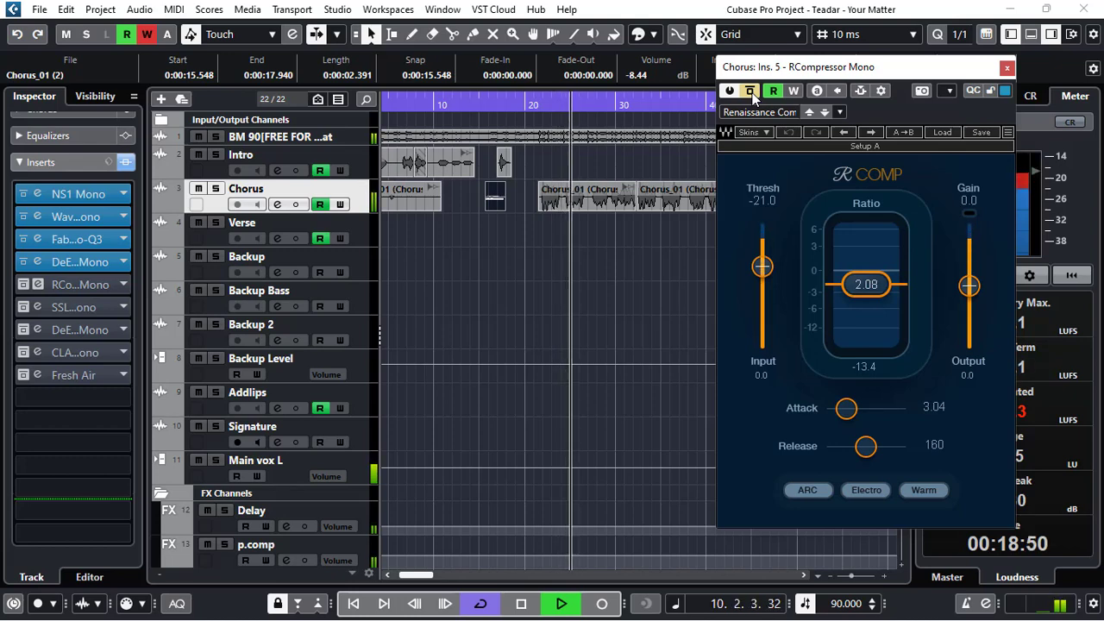
click(751, 93)
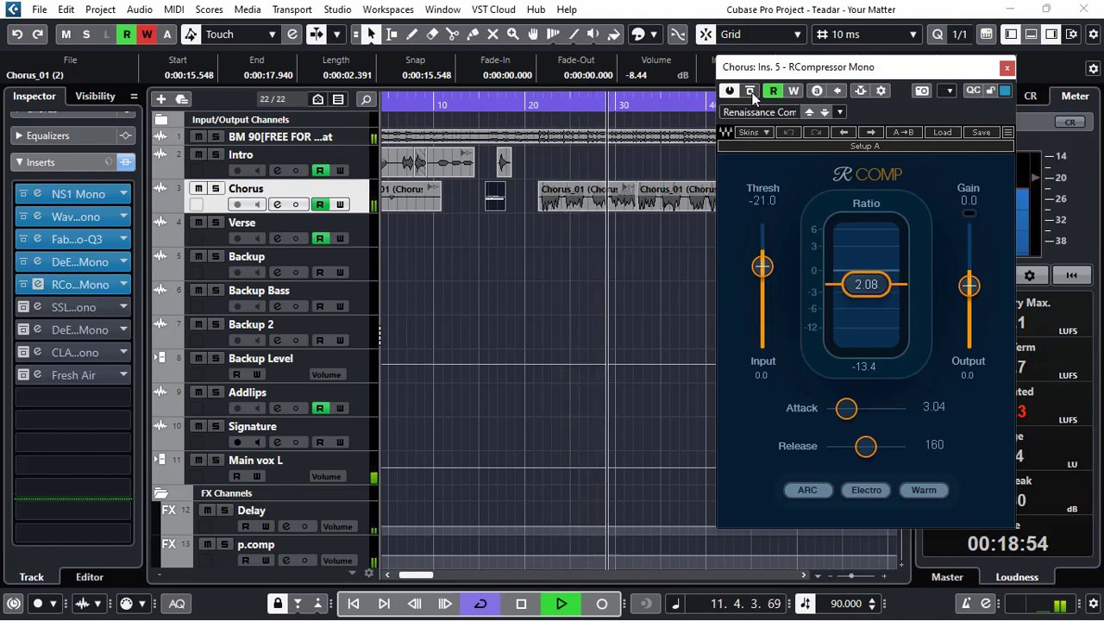
click(539, 108)
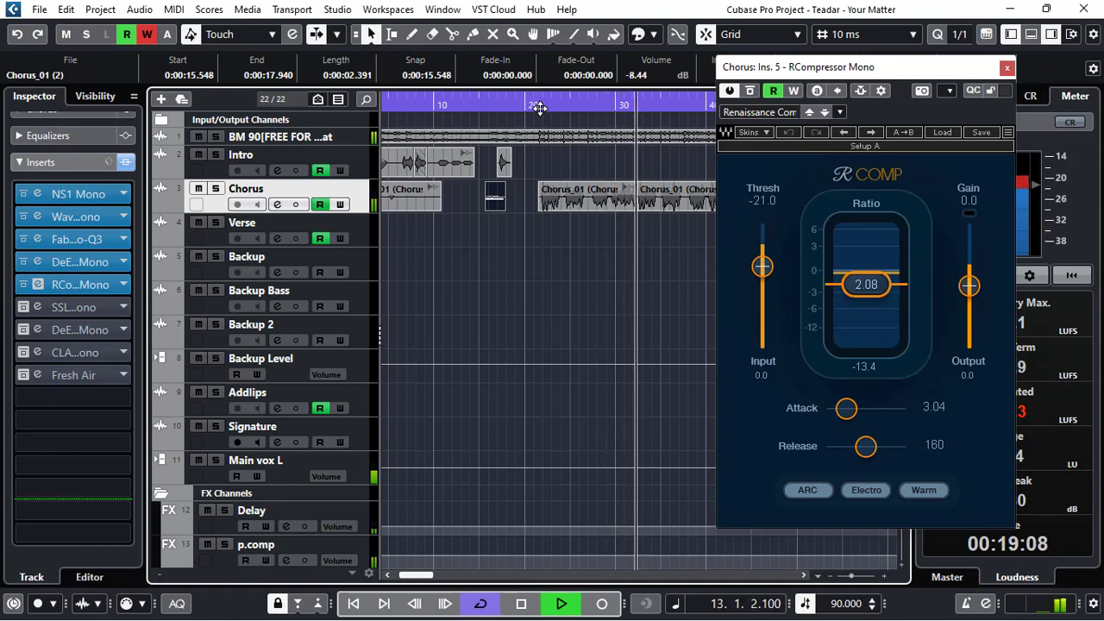
key(space)
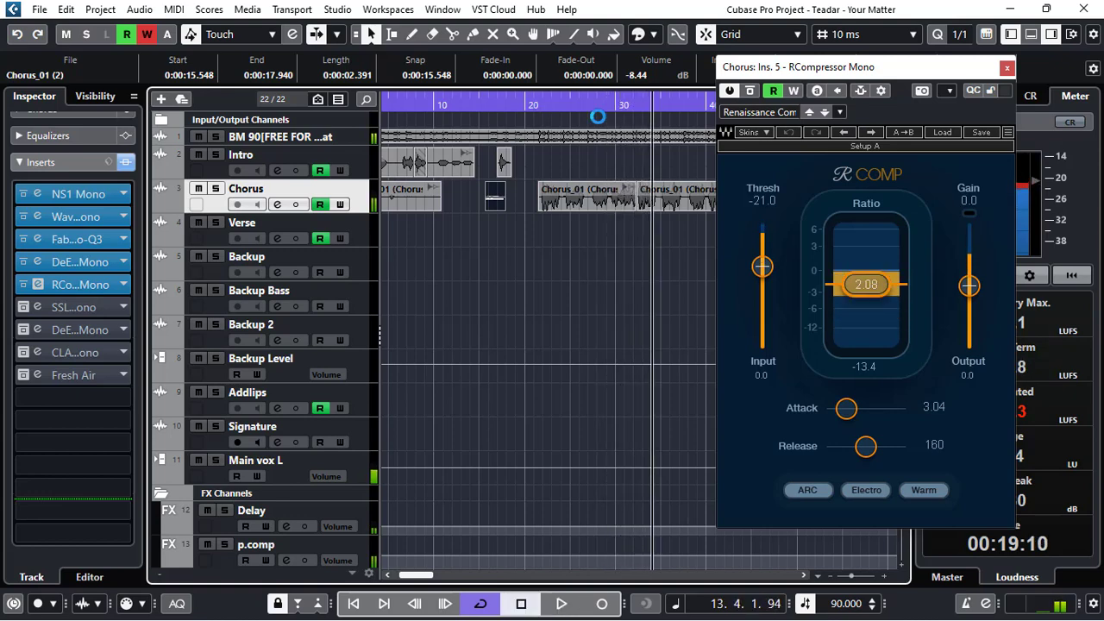
Try raising RCompressor's gain to 9.1 during playback, then stop and undo the gain change.
drag(816, 69, 728, 58)
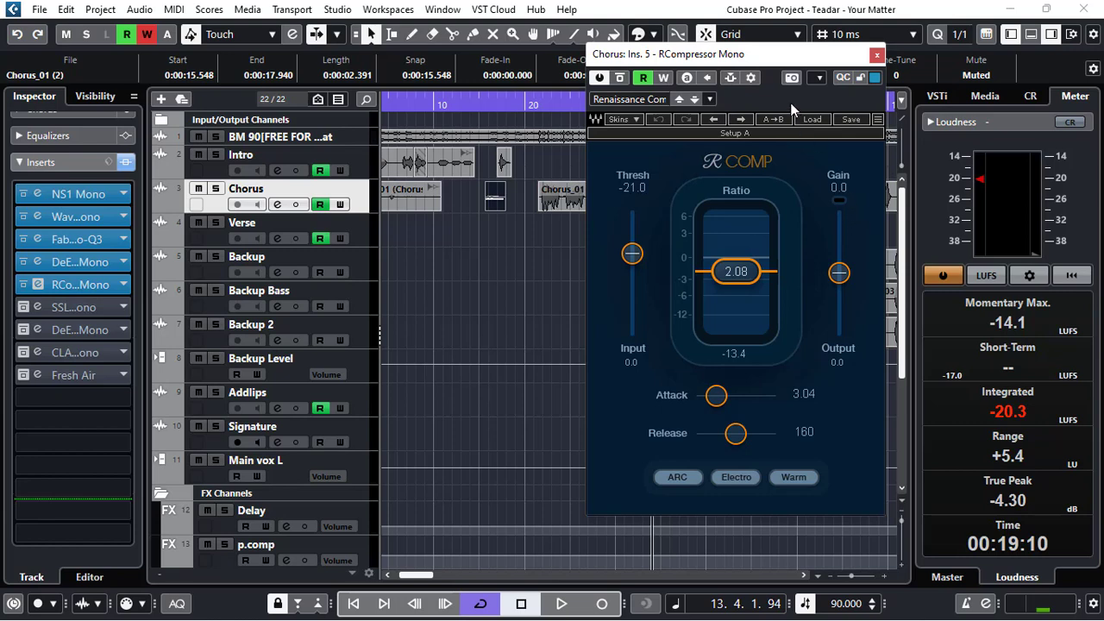
drag(762, 61, 723, 53)
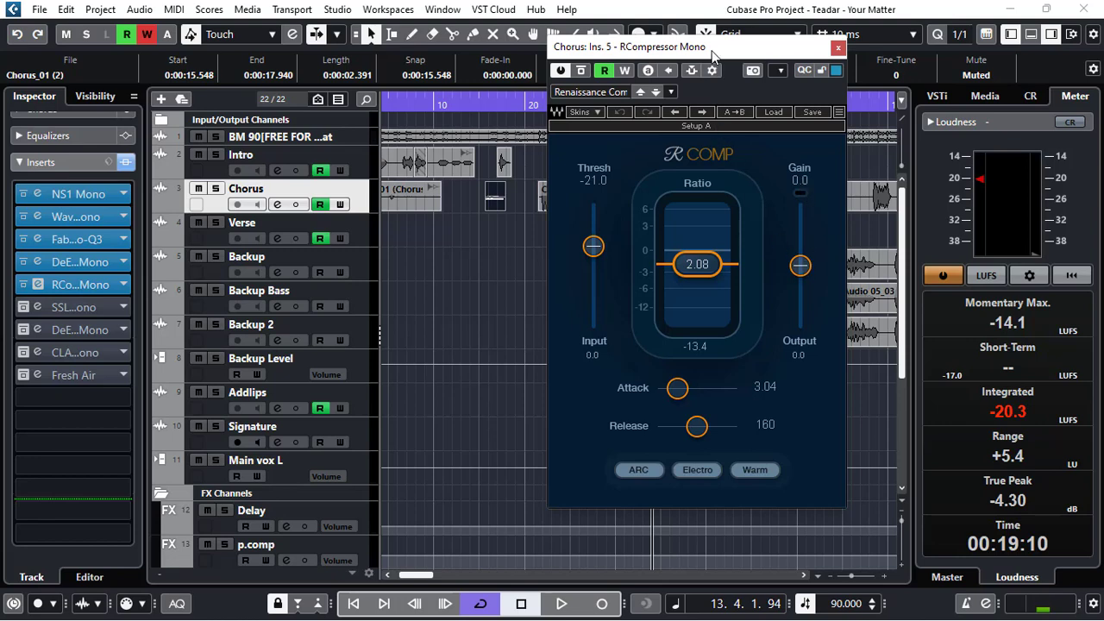
drag(713, 52, 821, 43)
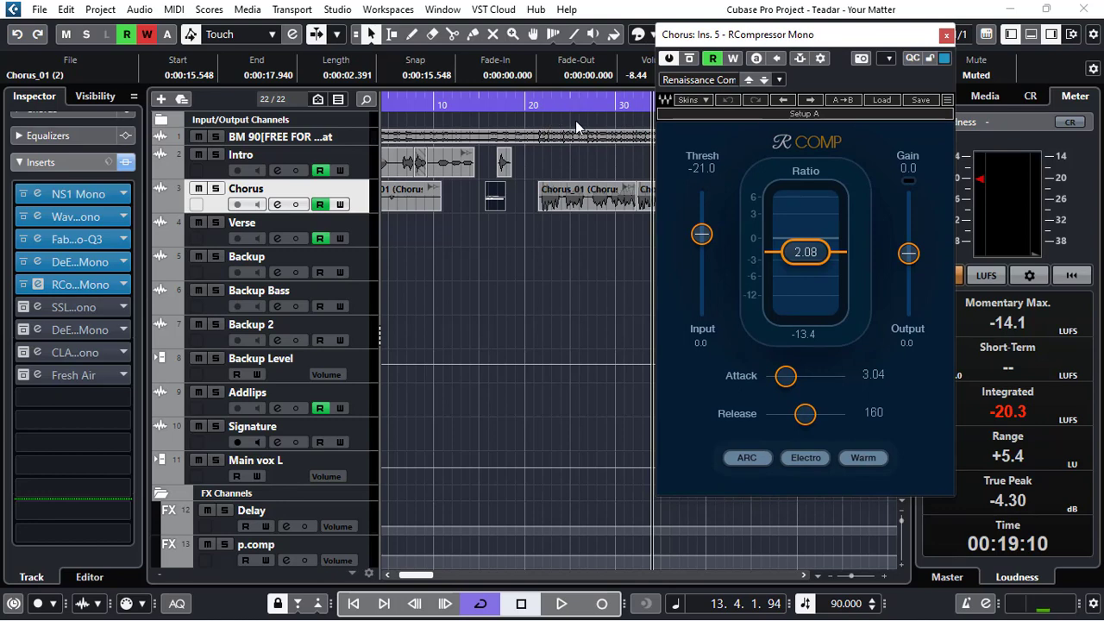
key(space)
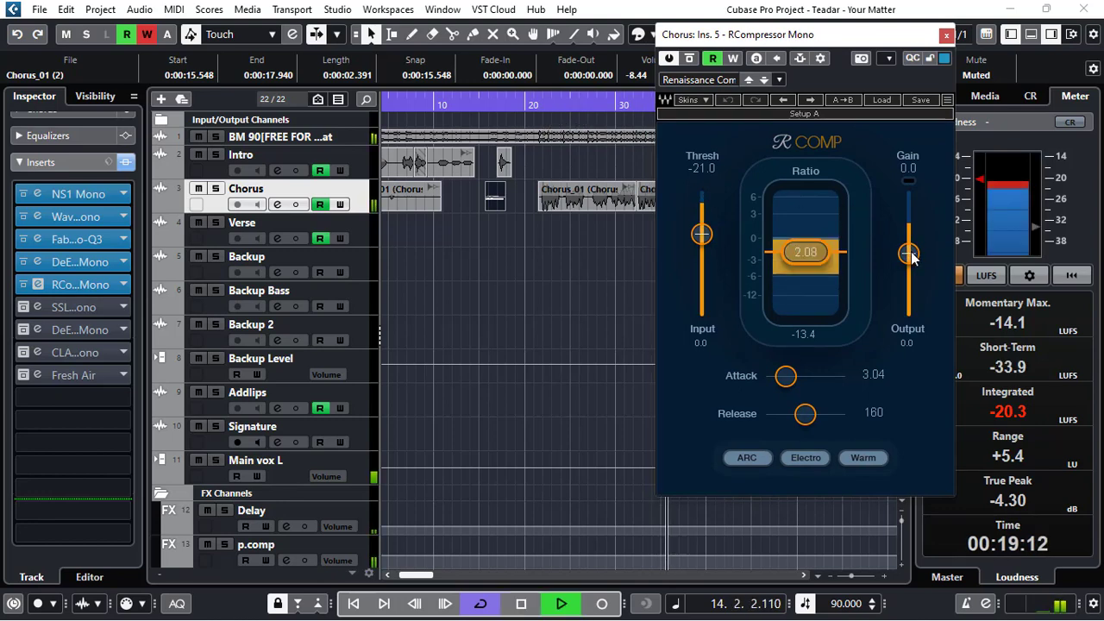
drag(911, 252, 908, 233)
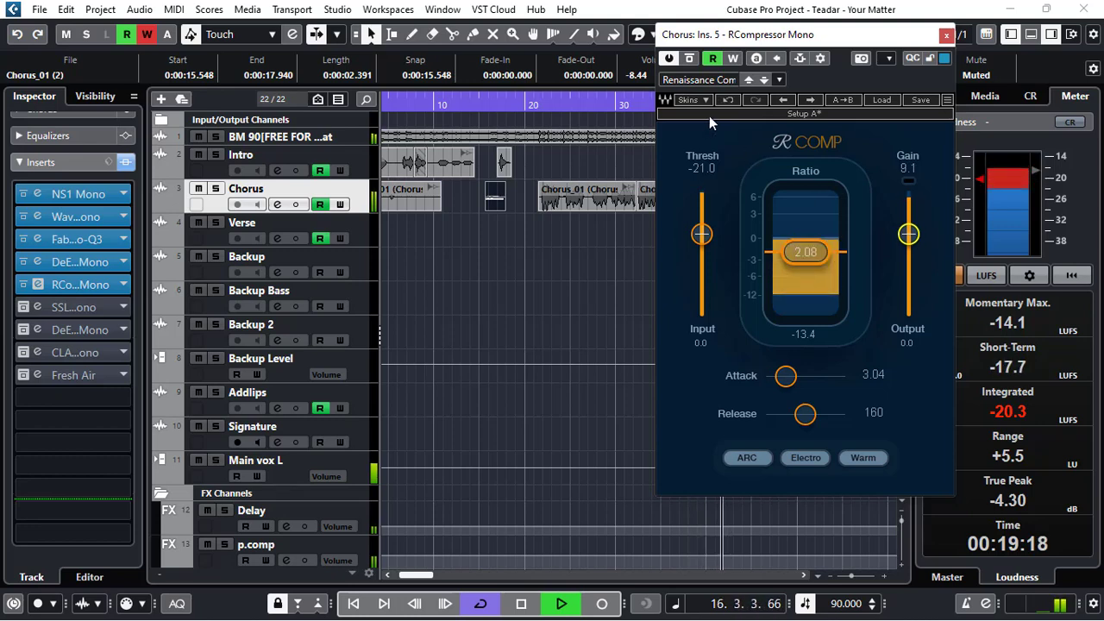
key(space)
click(729, 102)
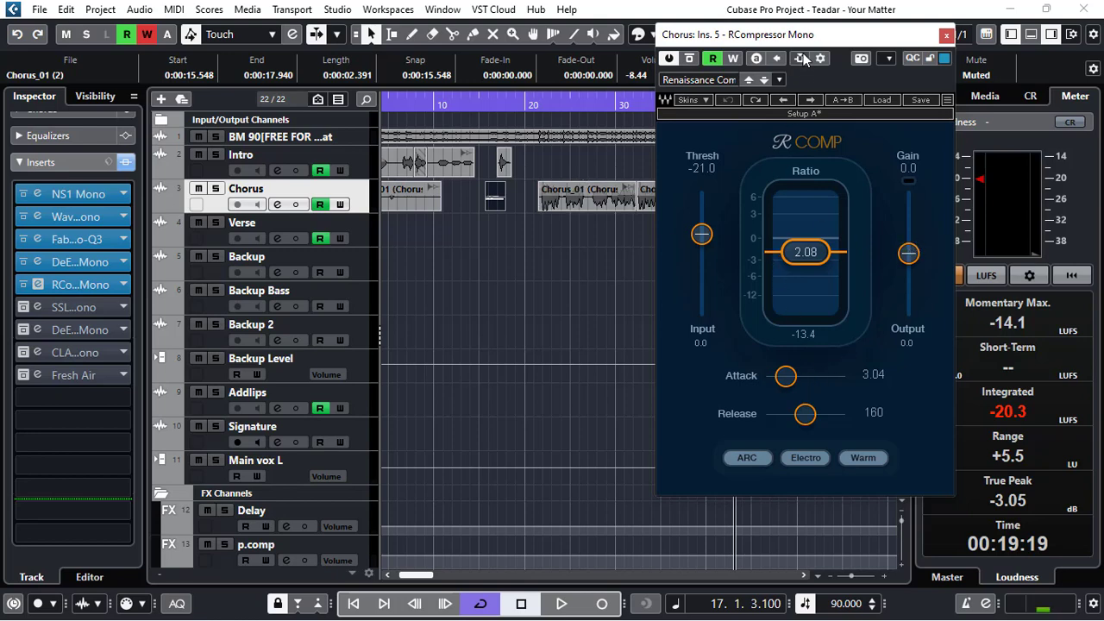
Review RCompressor's threshold, ratio, attack, release and gain settings, reopening the plug-in once before closing it.
drag(811, 39, 770, 38)
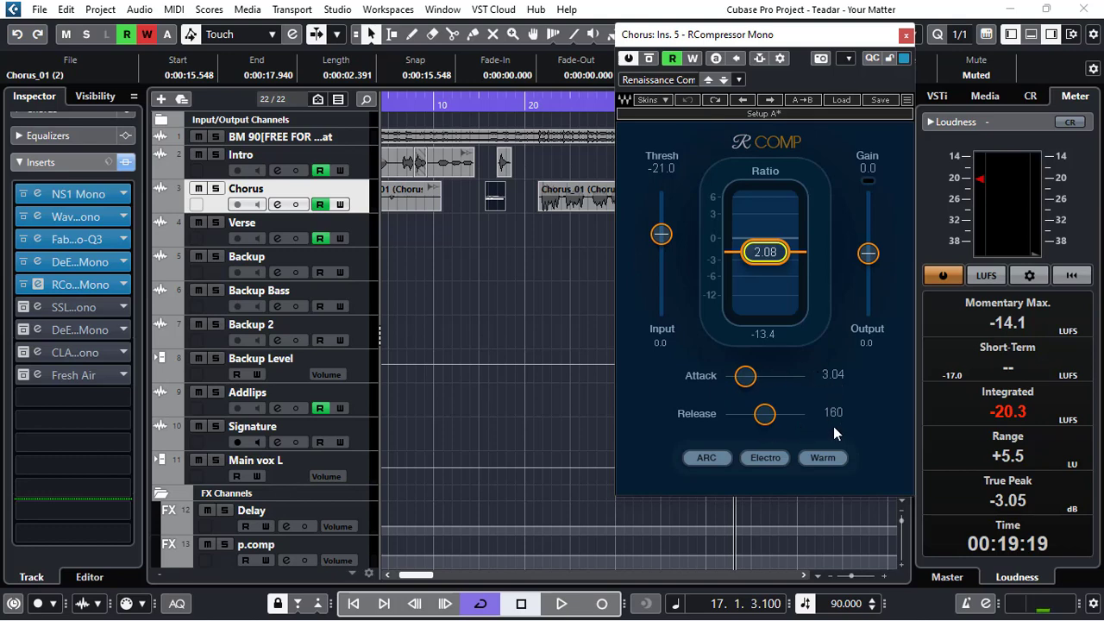
click(905, 35)
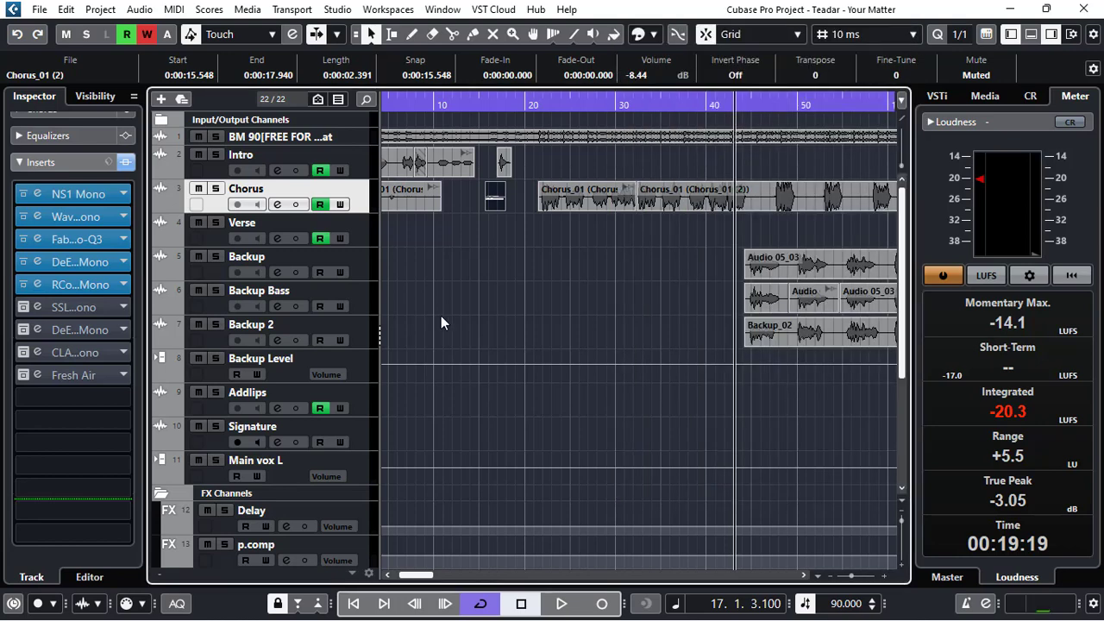
click(37, 287)
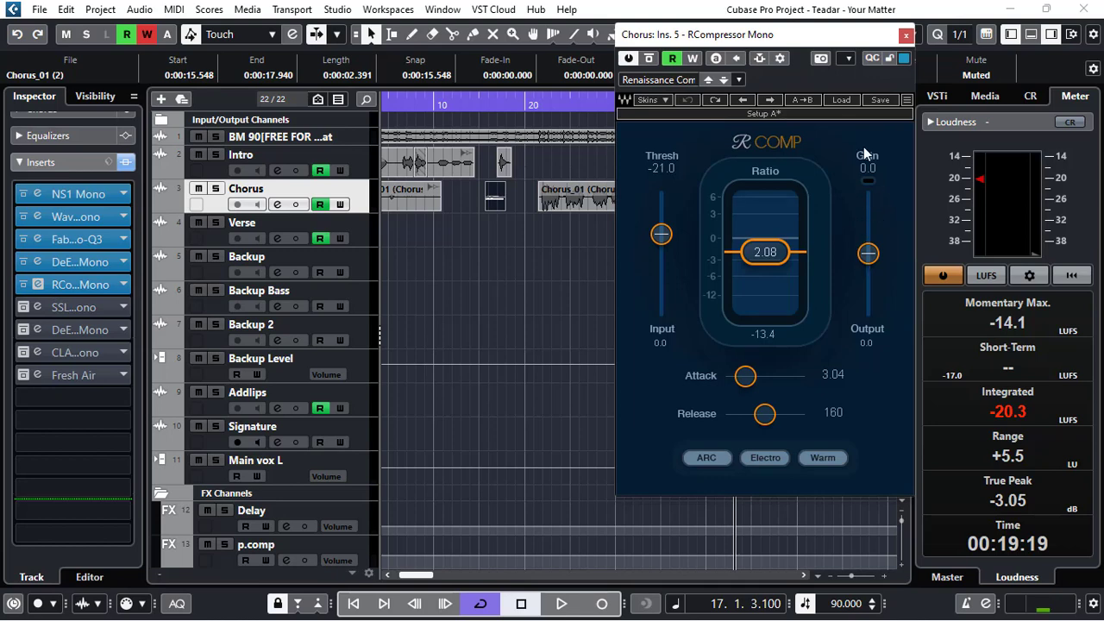
click(904, 36)
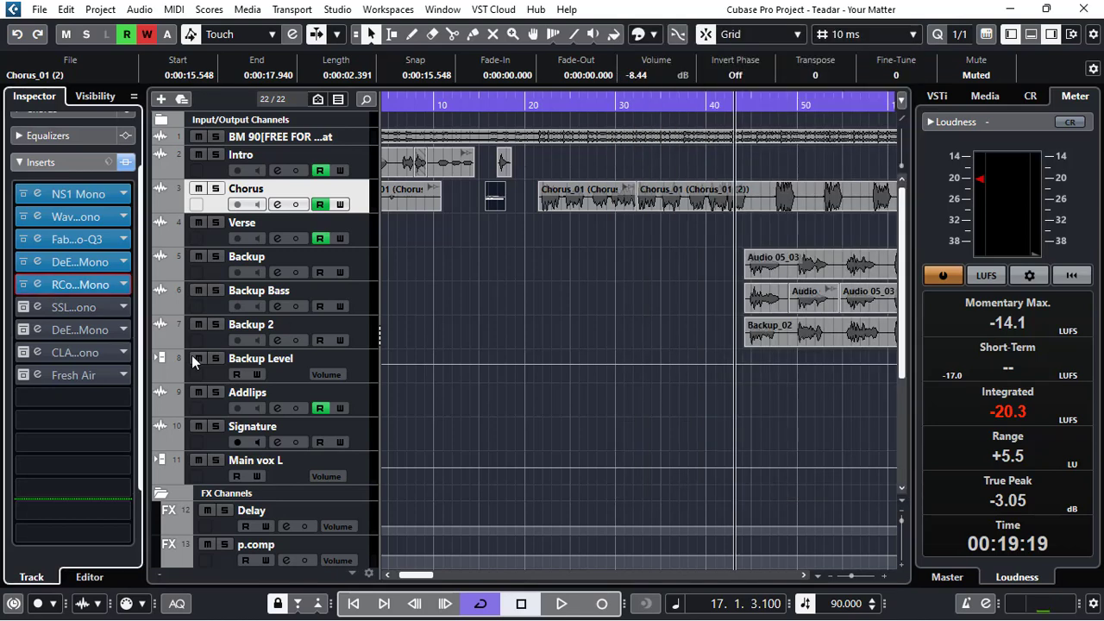
Re-enable the SSLChannel insert on the Chorus track, open it and move its window clear of the chorus start.
click(23, 308)
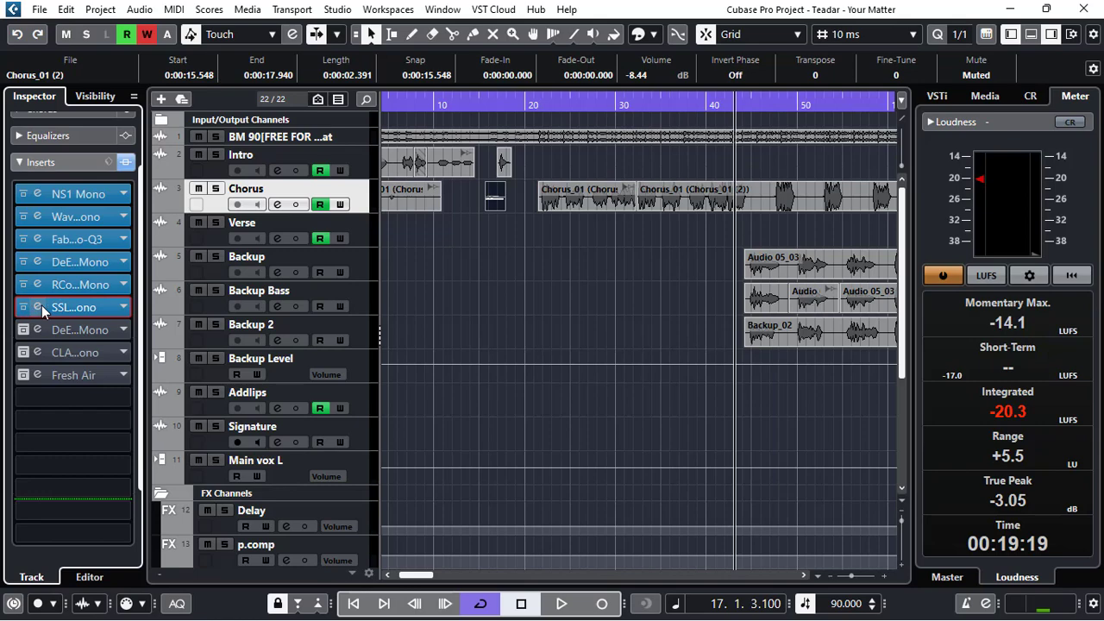
click(38, 306)
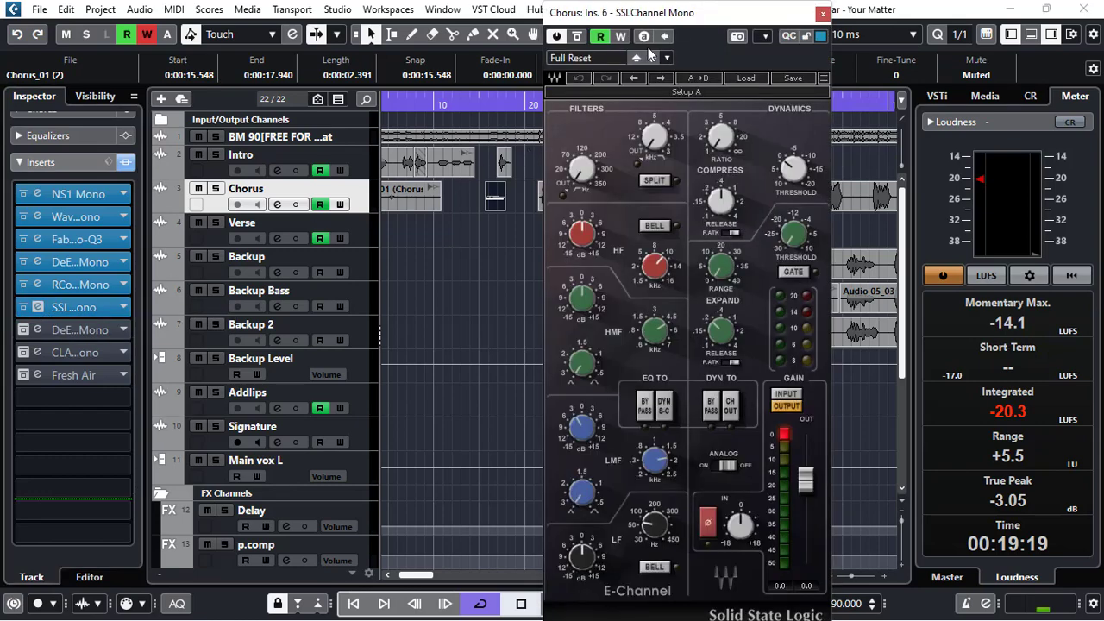
drag(700, 9, 850, 17)
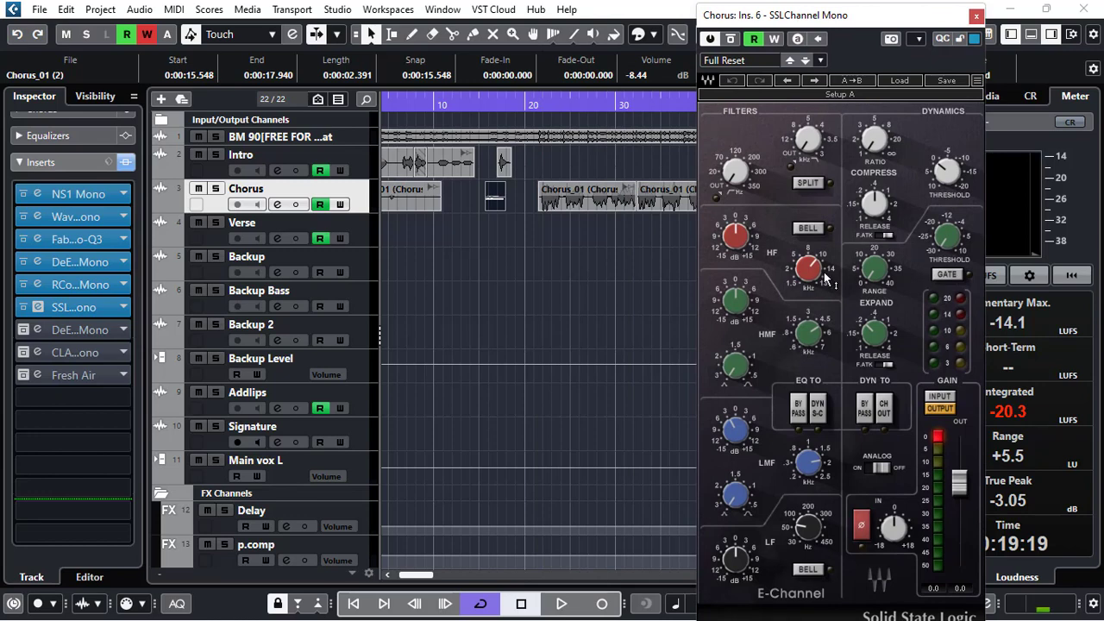
Play the chorus from its start with SSLChannel bypassed and re-engage it during playback to compare the channel strip's effect.
mouse_move(818, 271)
mouse_move(815, 342)
mouse_move(743, 423)
click(536, 106)
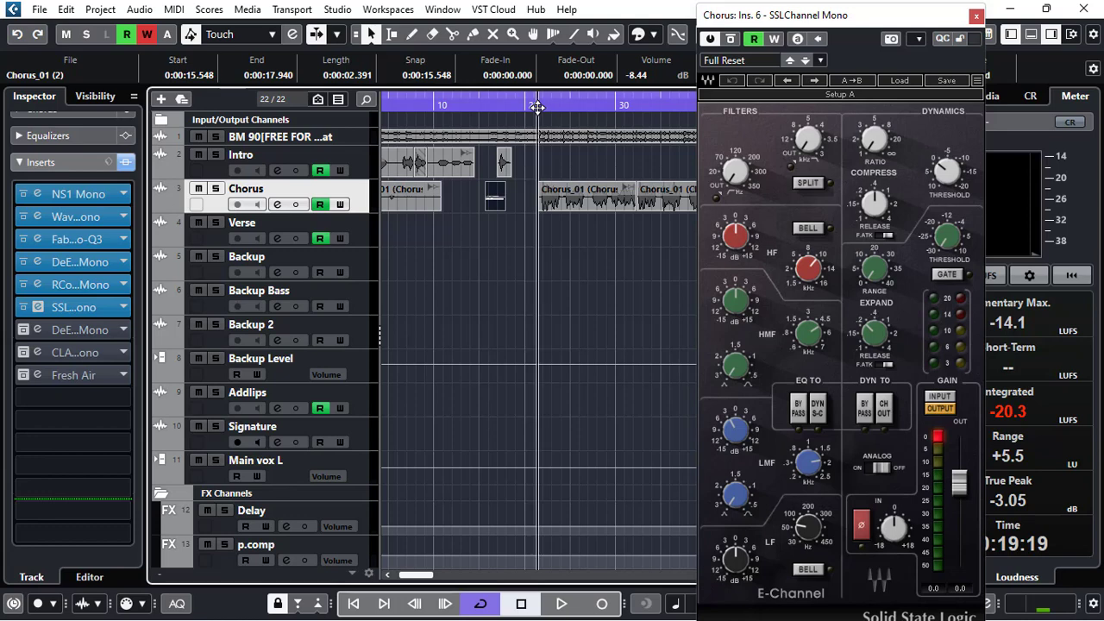
click(731, 39)
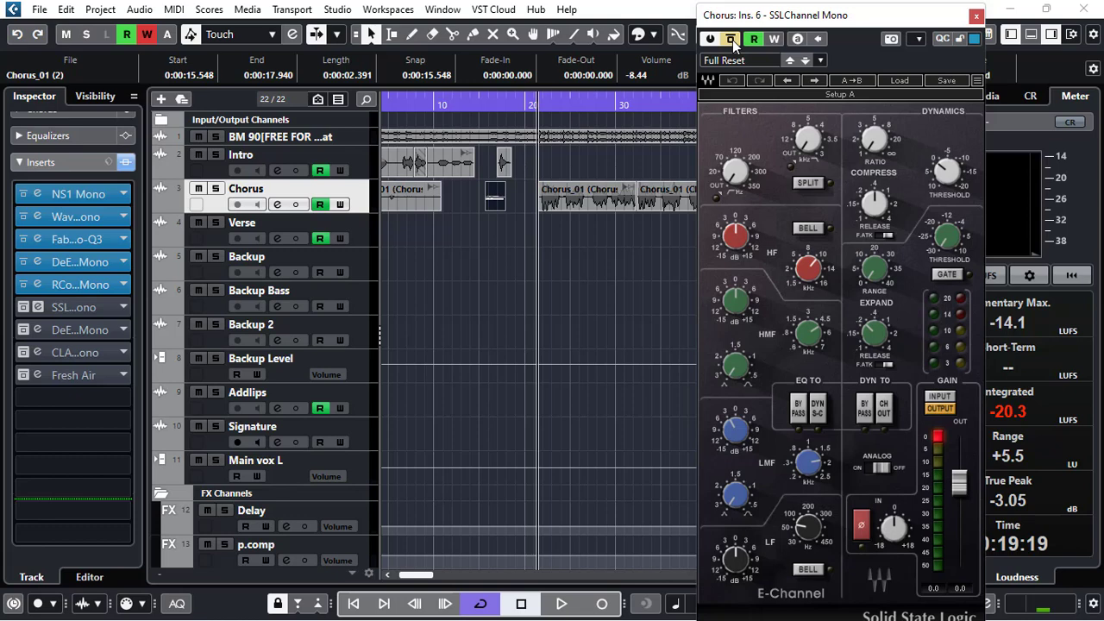
key(space)
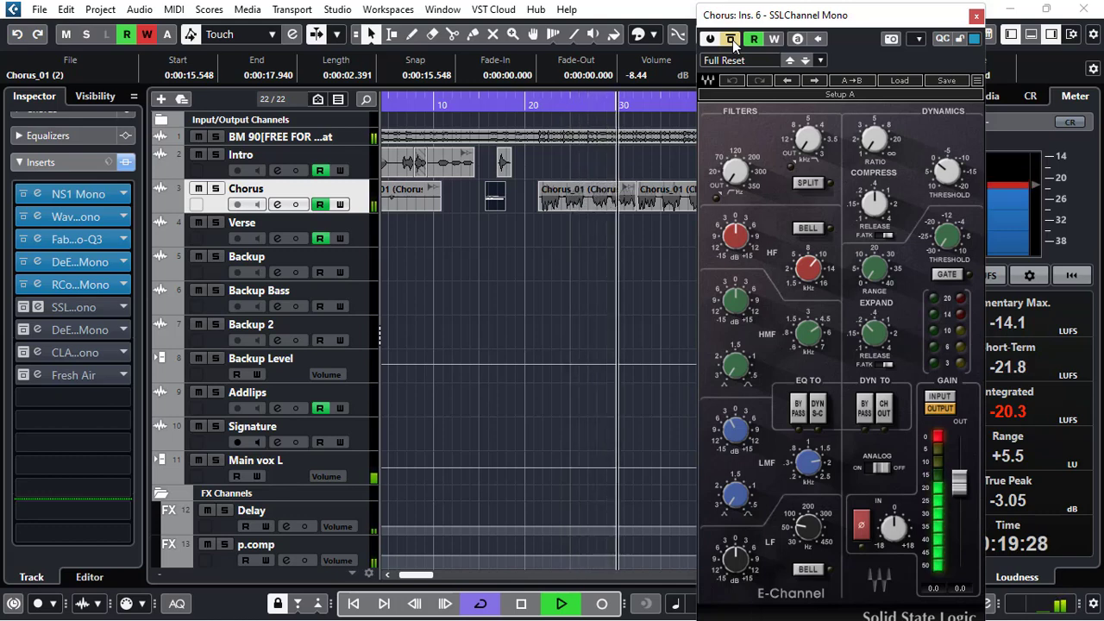
click(732, 39)
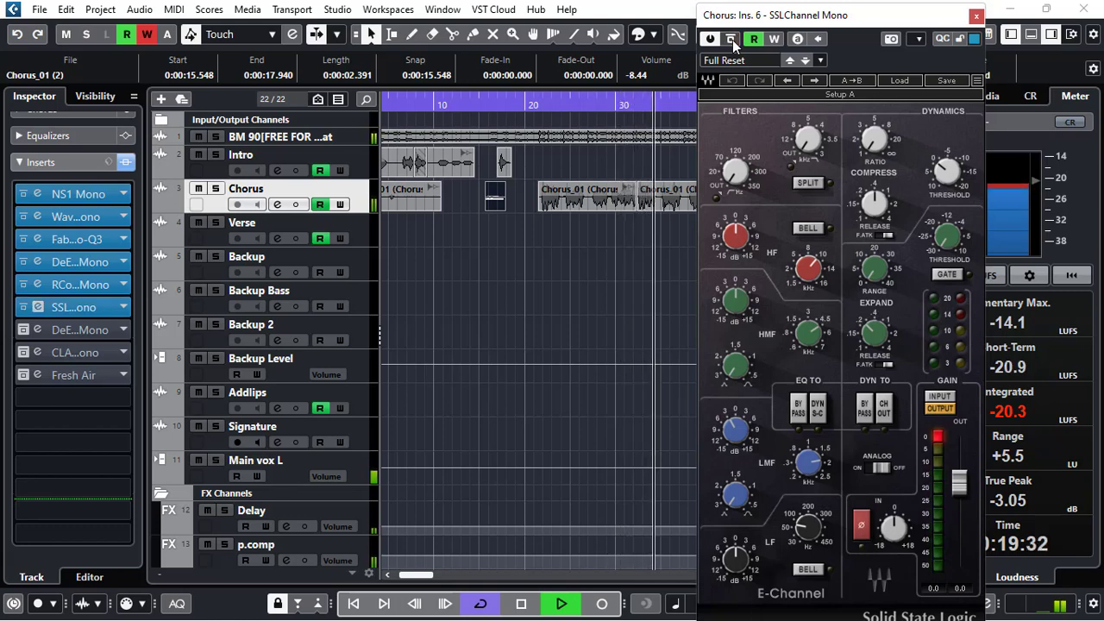
Replay the chorus from its start while toggling SSLChannel's bypass to compare, then stop playback and close the plug-in.
click(537, 105)
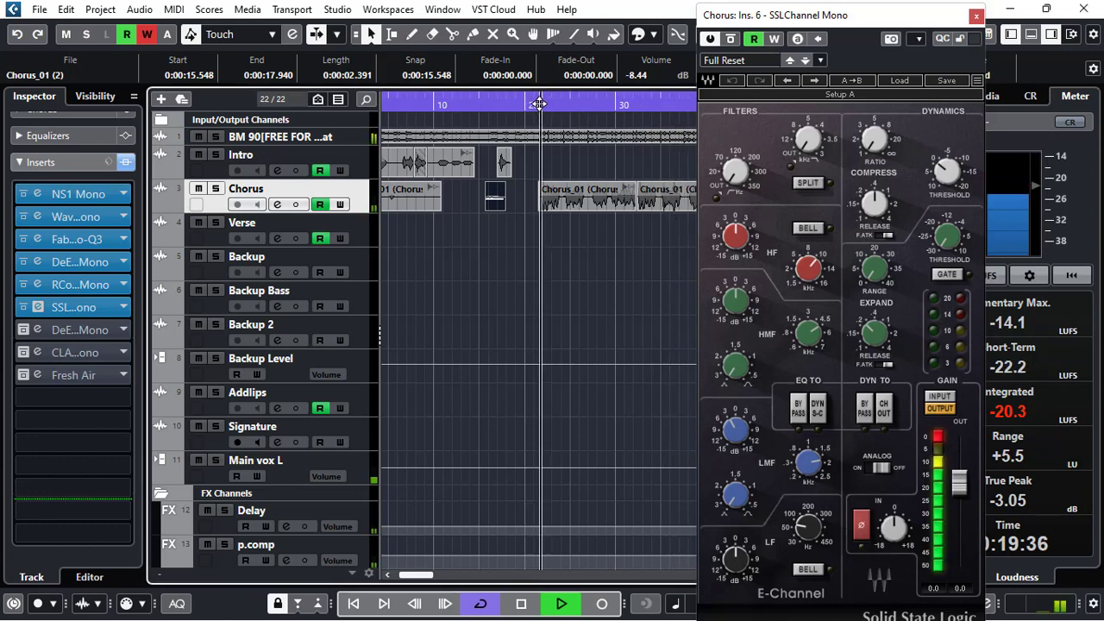
click(730, 41)
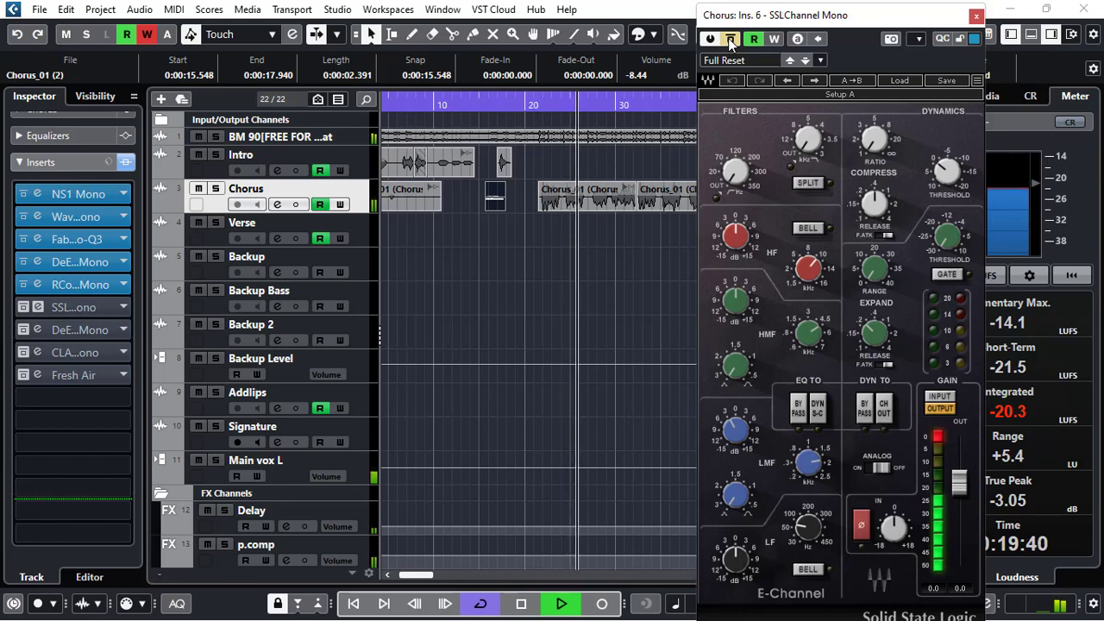
click(730, 40)
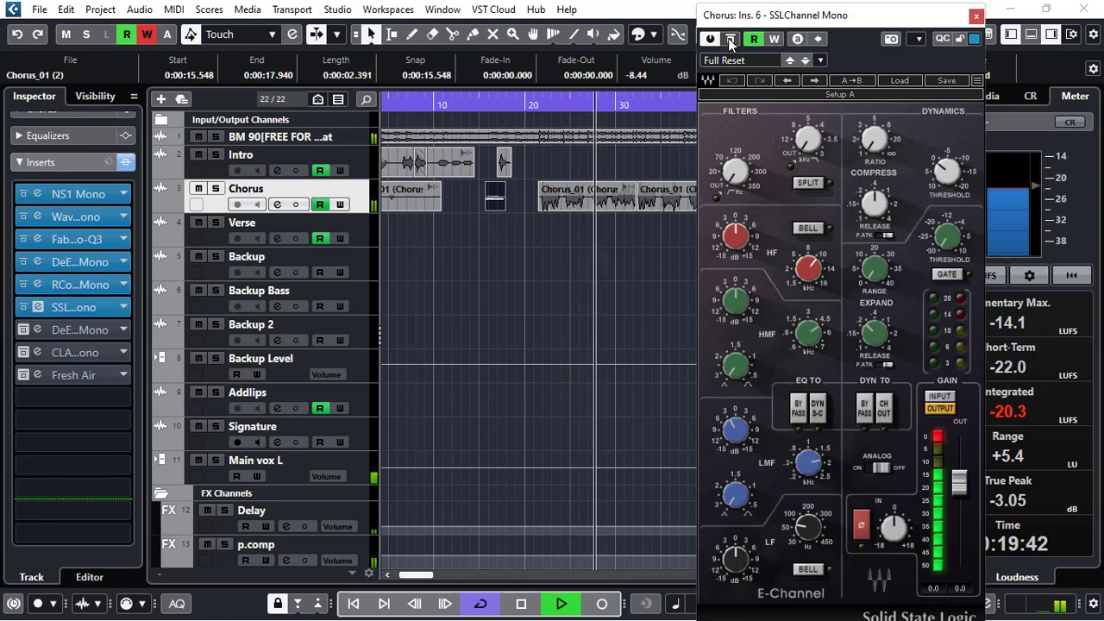
click(730, 40)
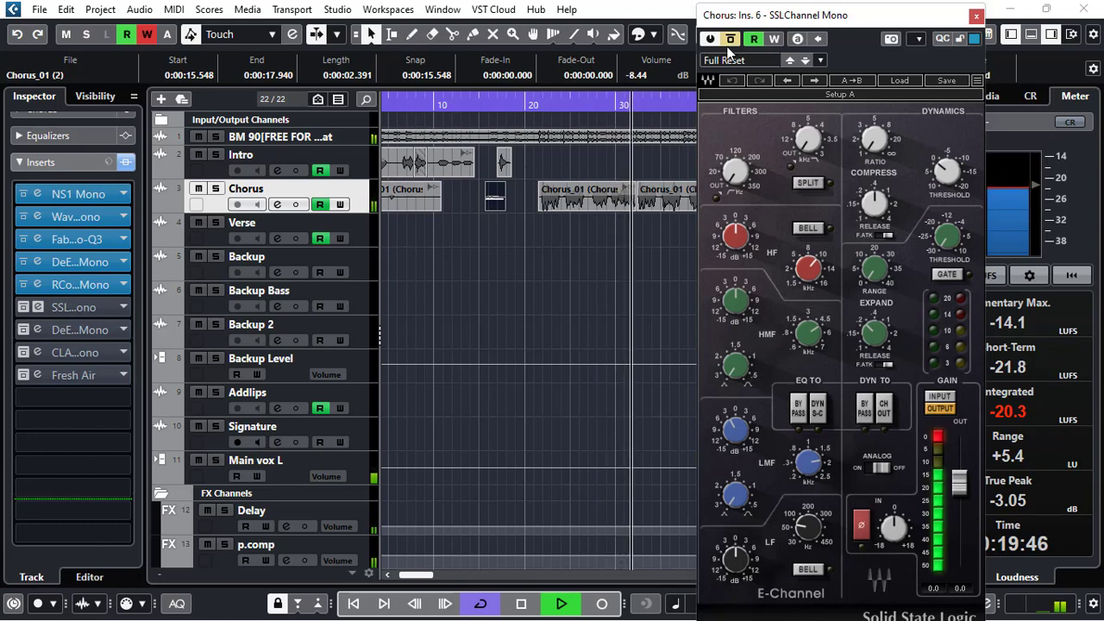
key(space)
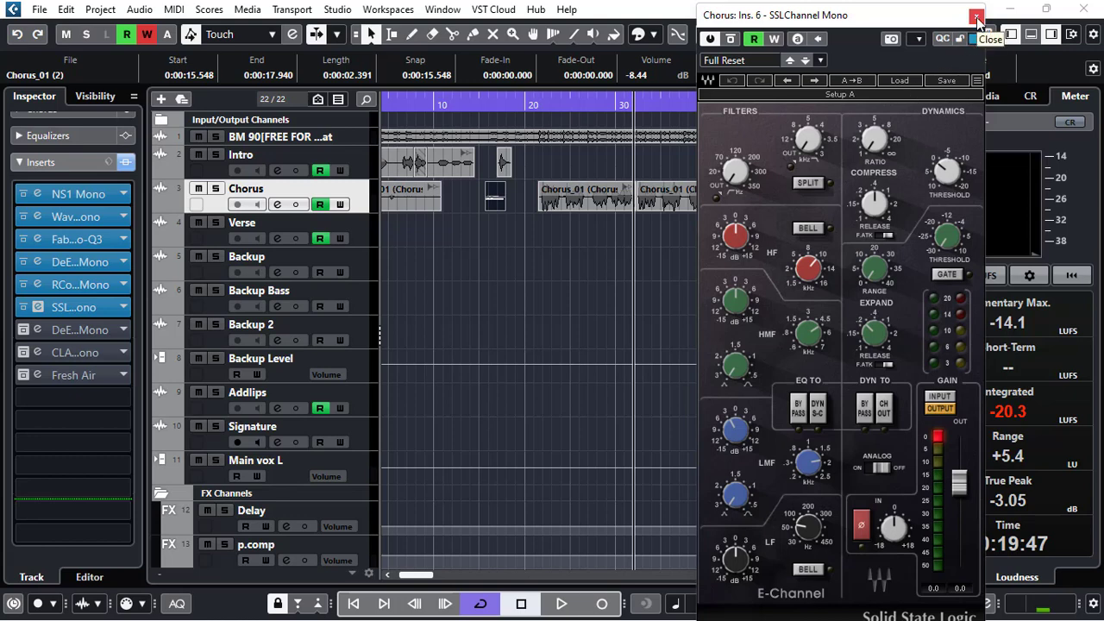
click(977, 17)
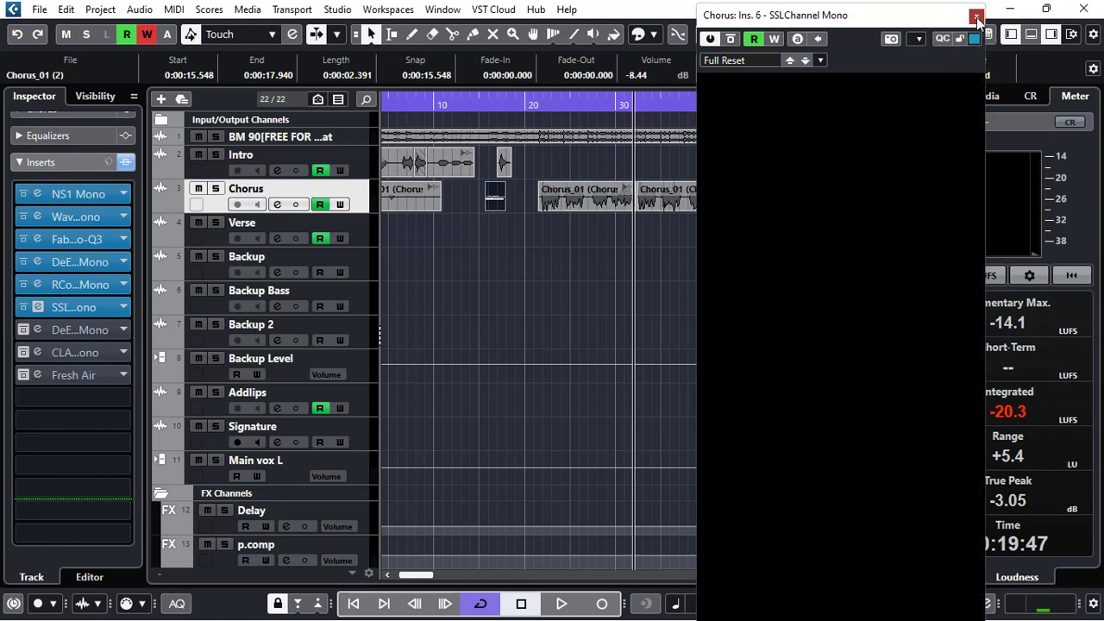
Re-enable the second DeEsser insert, after SSLChannel on the Chorus track, open it and move its window clear of the chorus start.
click(24, 330)
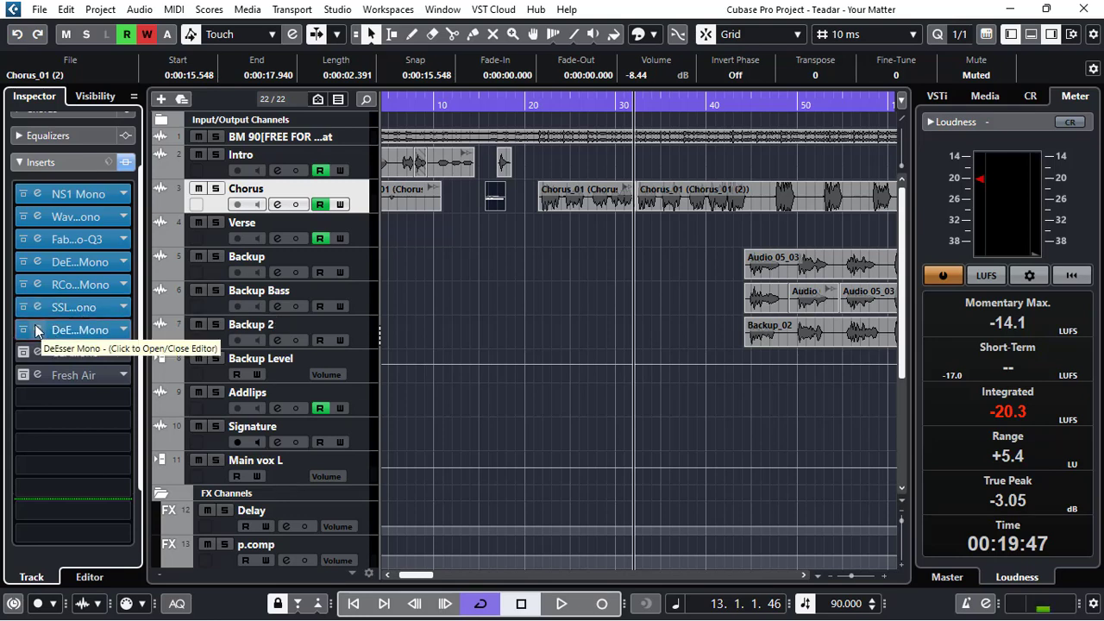
click(35, 329)
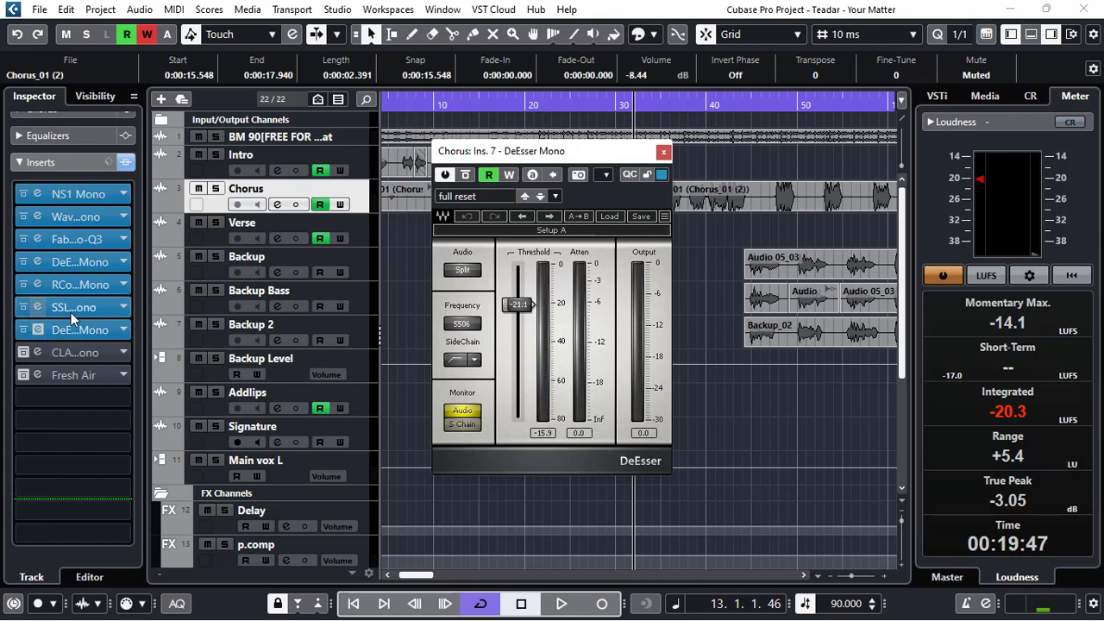
drag(553, 158, 767, 158)
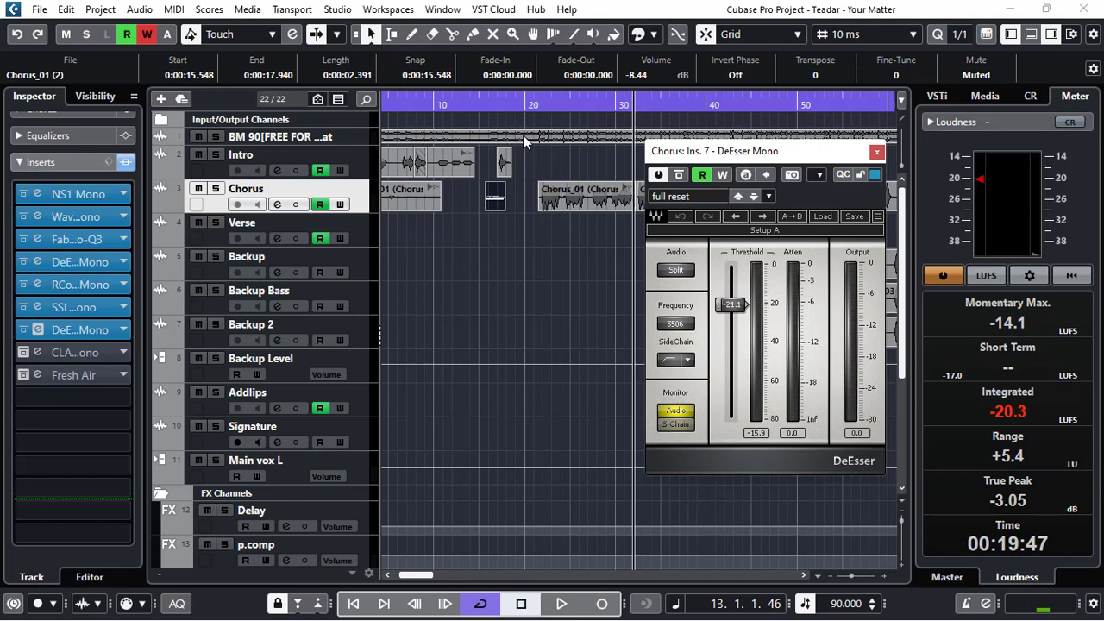
Play the chorus from its start to audition the second DeEsser, then stop playback and close the plug-in.
click(533, 105)
key(space)
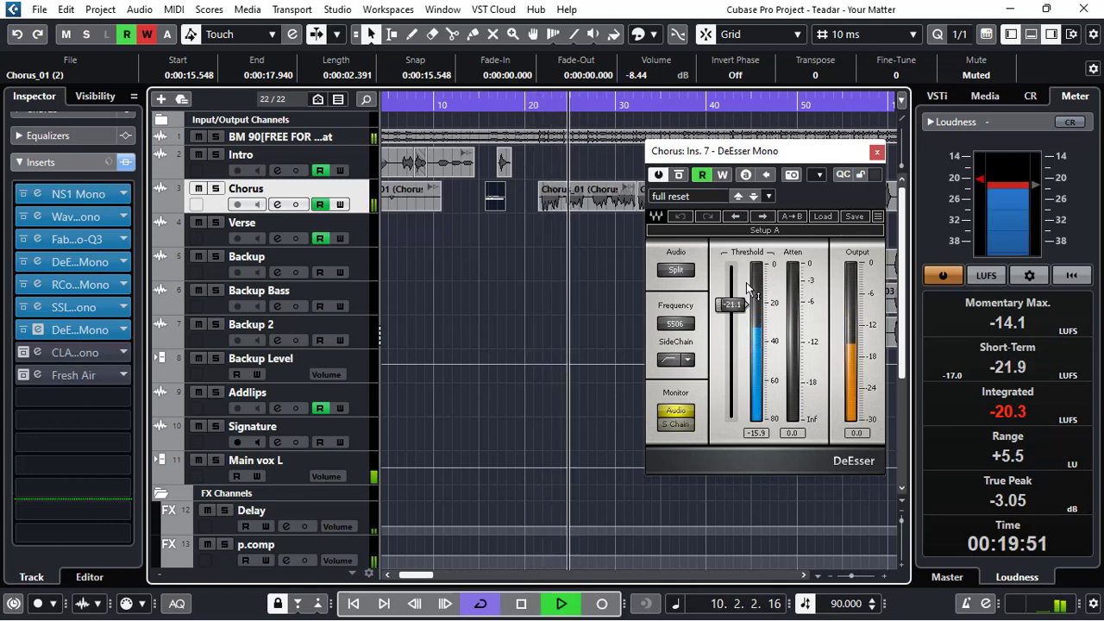
key(space)
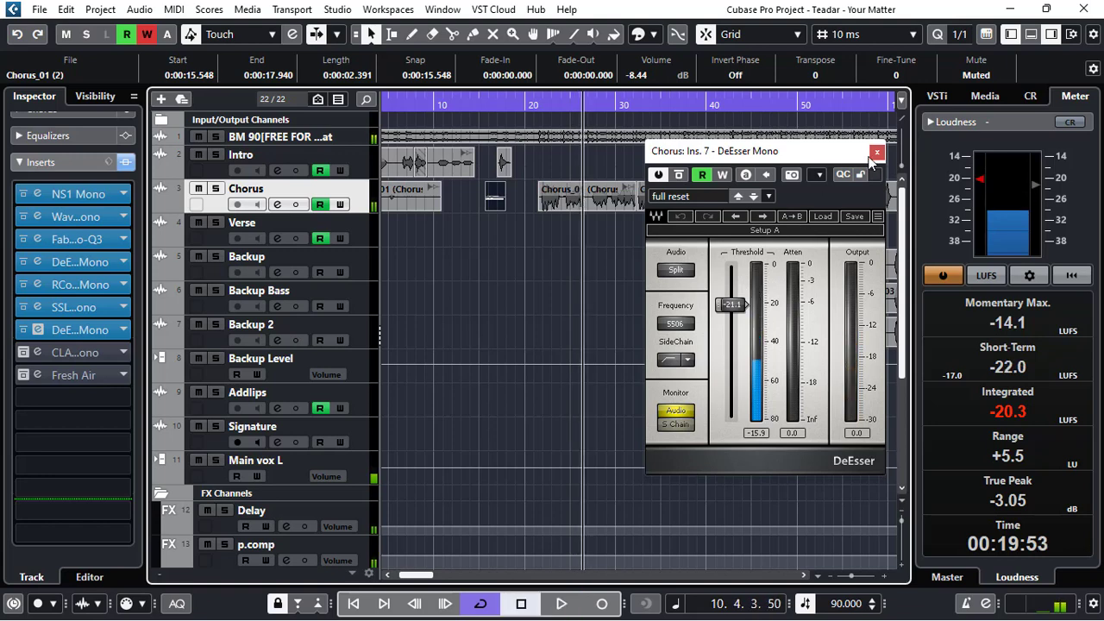
click(877, 151)
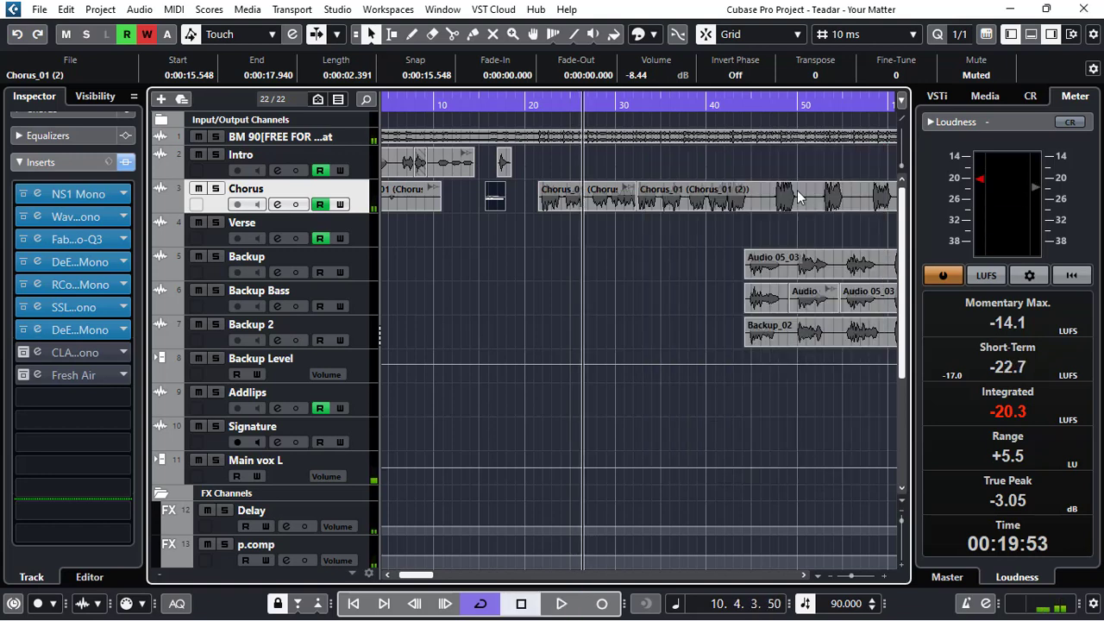
Re-enable the CLA-76 insert on the Chorus track, open it and move its window below the chorus clips.
click(28, 352)
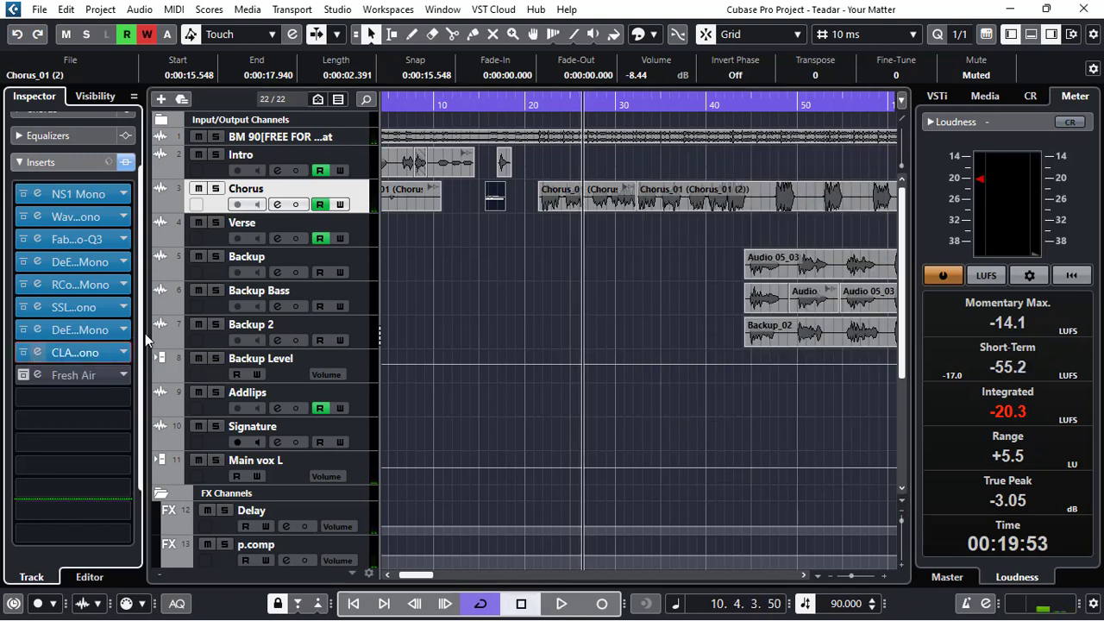
click(37, 352)
drag(535, 198, 661, 273)
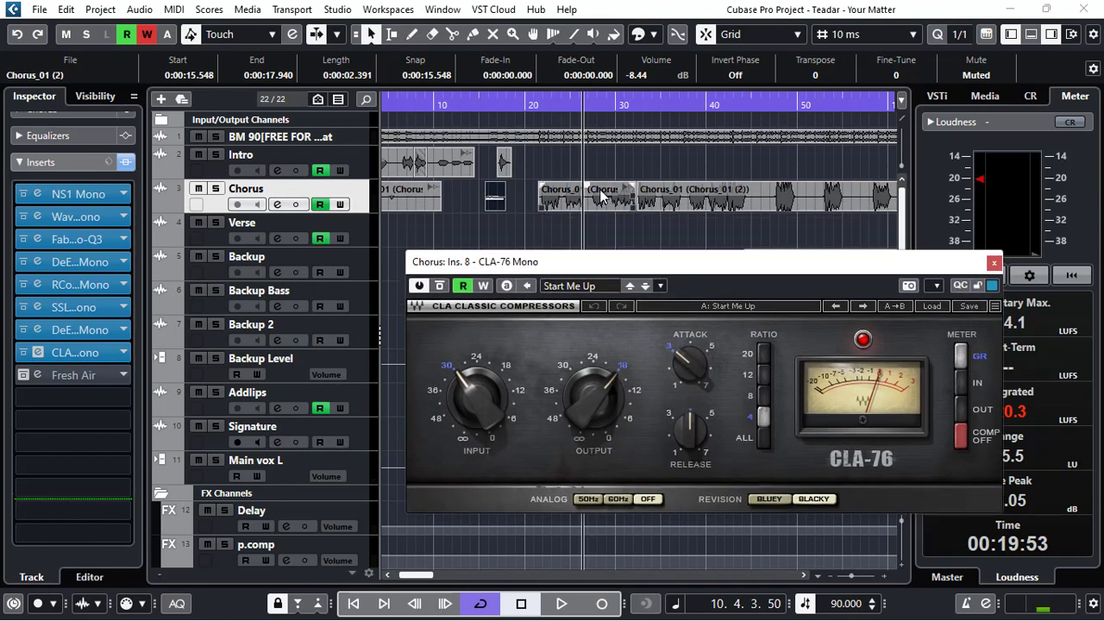
Play the chorus from its start, bypass and re-engage CLA-76 to compare its compression, then stop and close the plug-in.
click(536, 105)
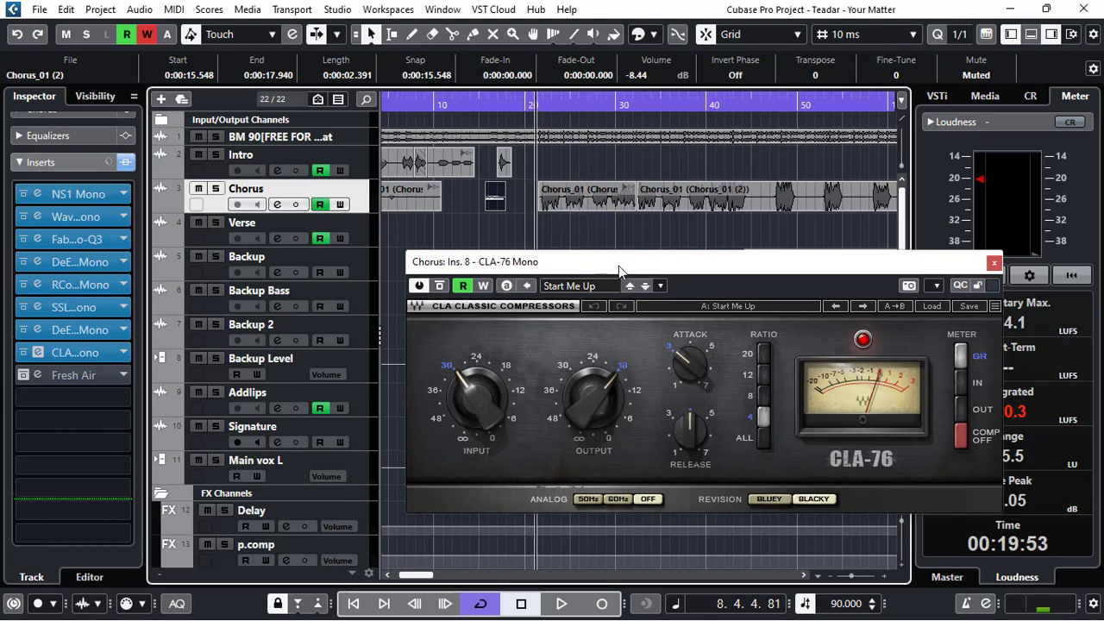
key(space)
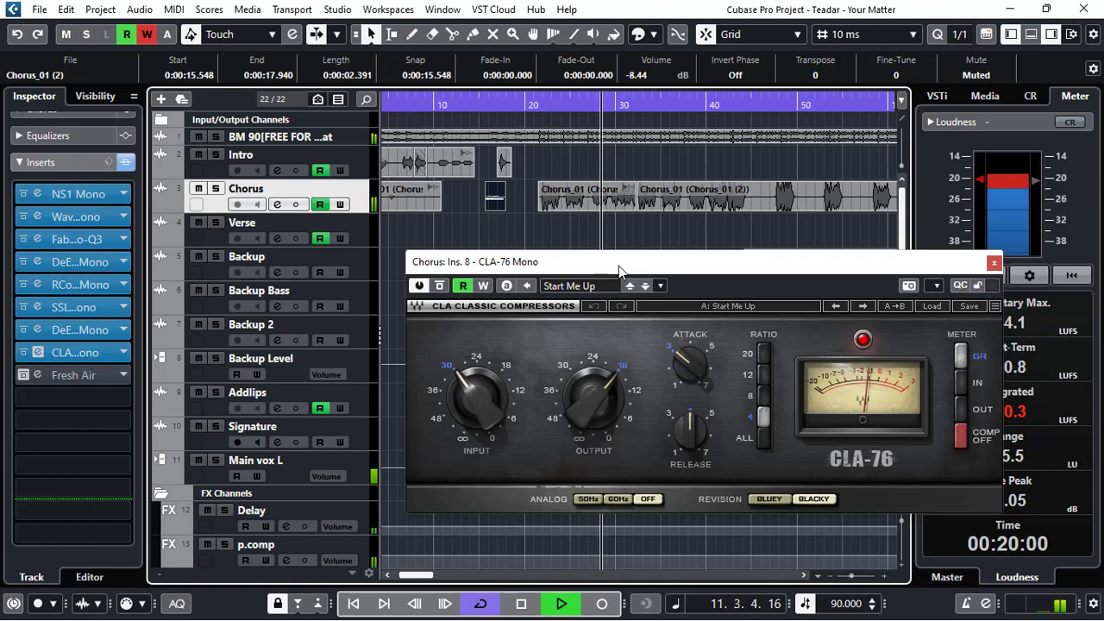
click(441, 287)
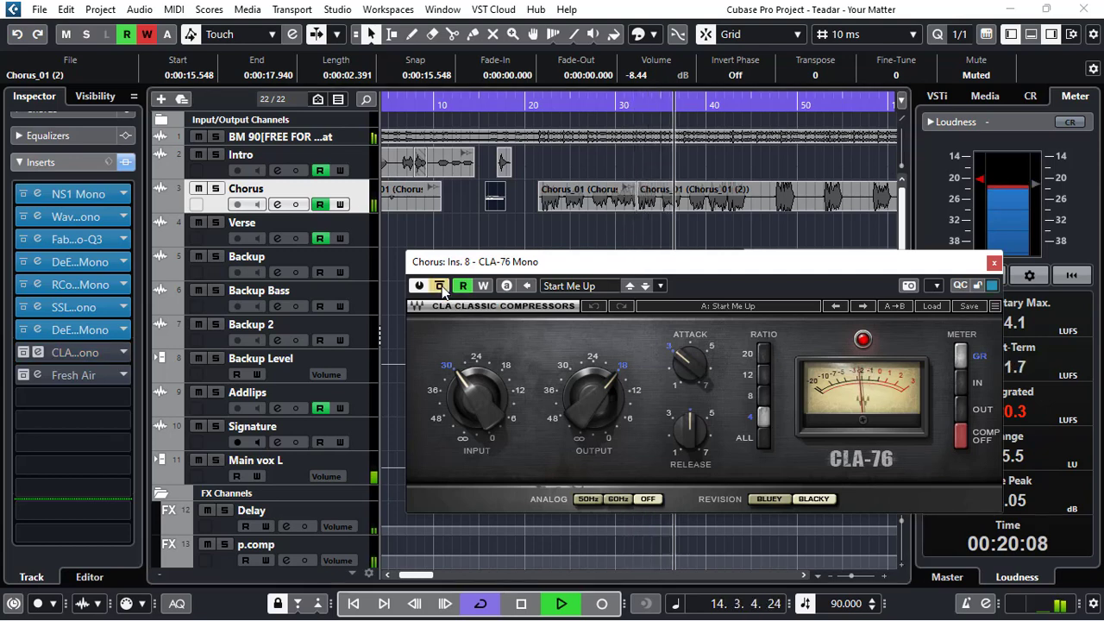
click(441, 287)
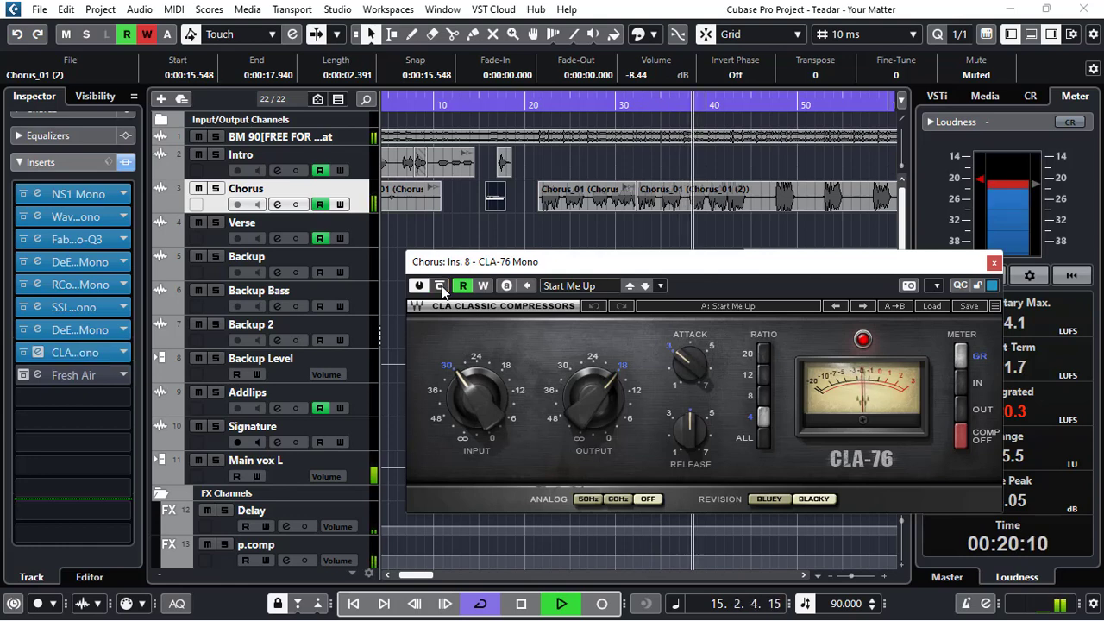
key(space)
click(994, 263)
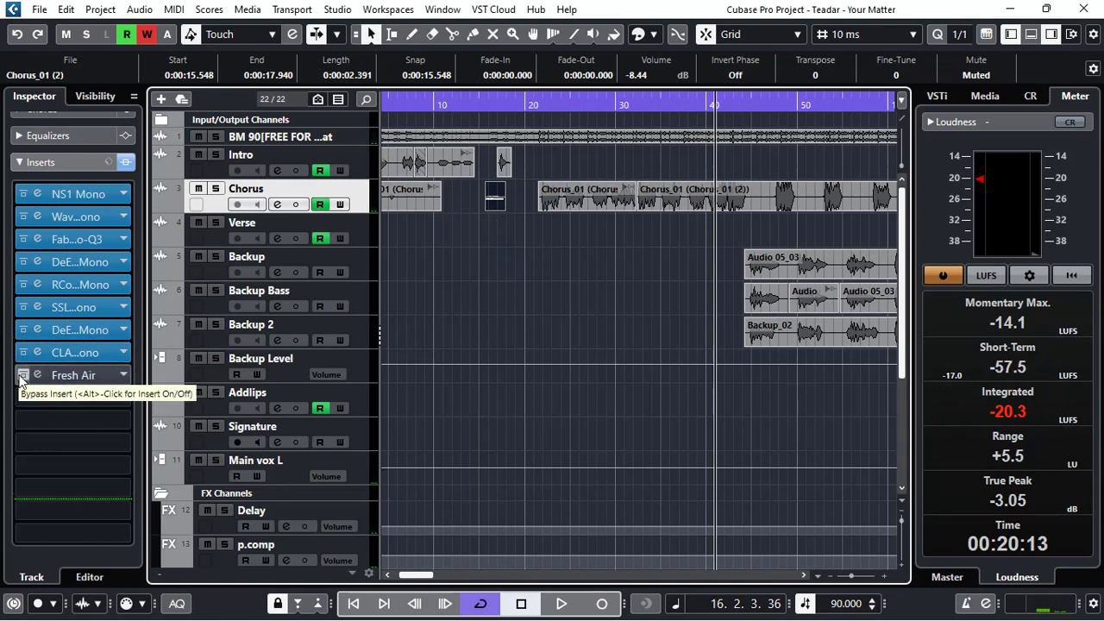
Reopen CLA-76 to review its input, output, attack, release and ratio settings, return to the chorus start and close the plug-in.
click(75, 352)
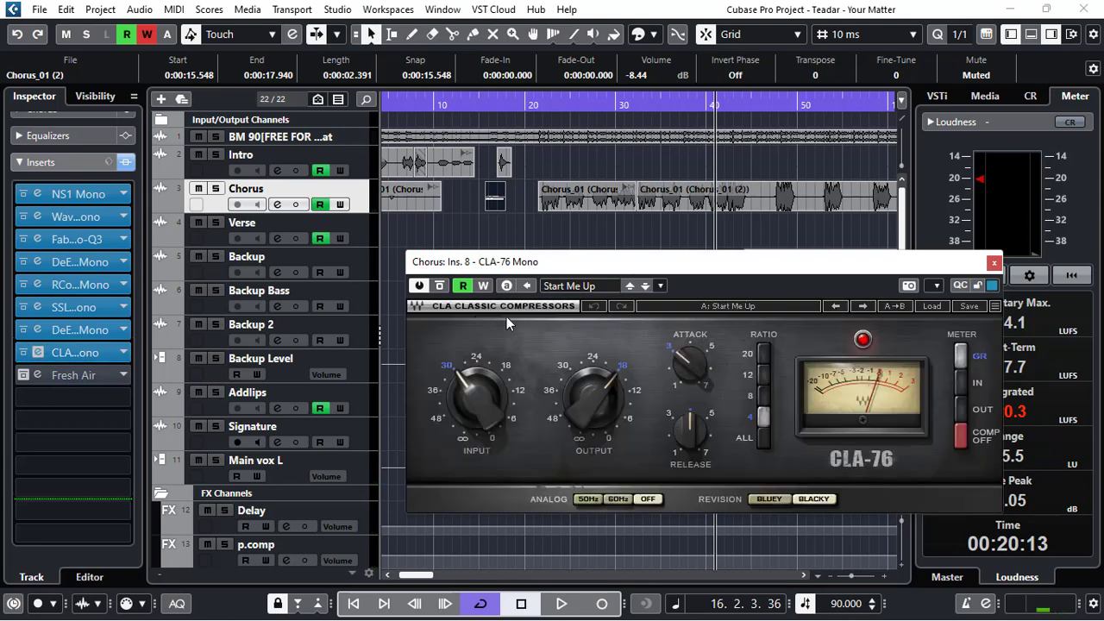
mouse_move(538, 264)
mouse_down()
mouse_move(536, 226)
mouse_move(529, 248)
mouse_up()
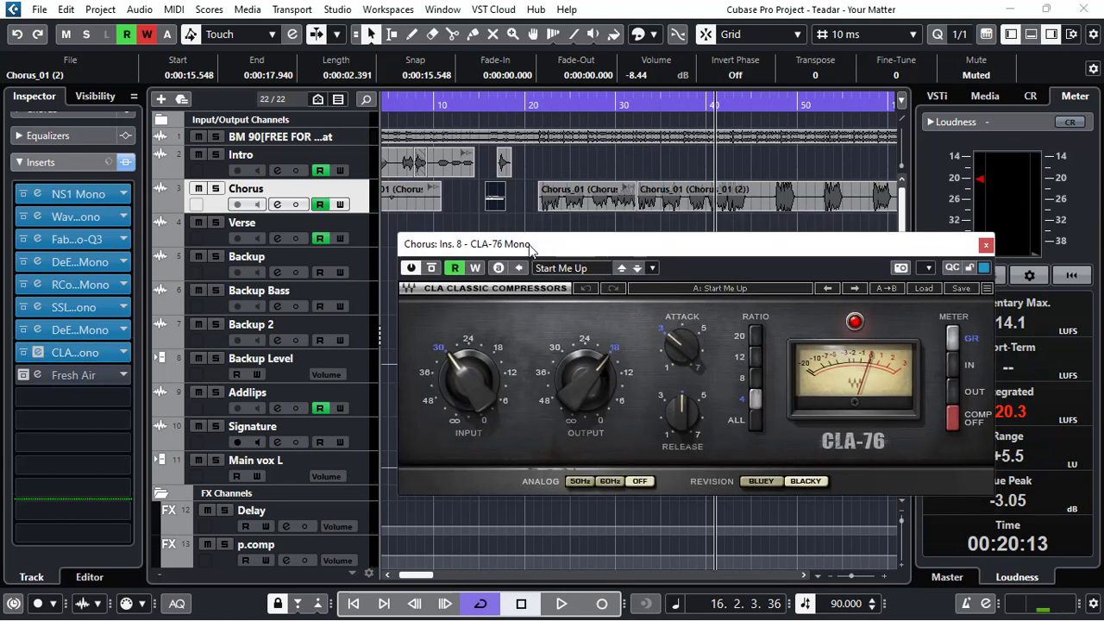
click(540, 103)
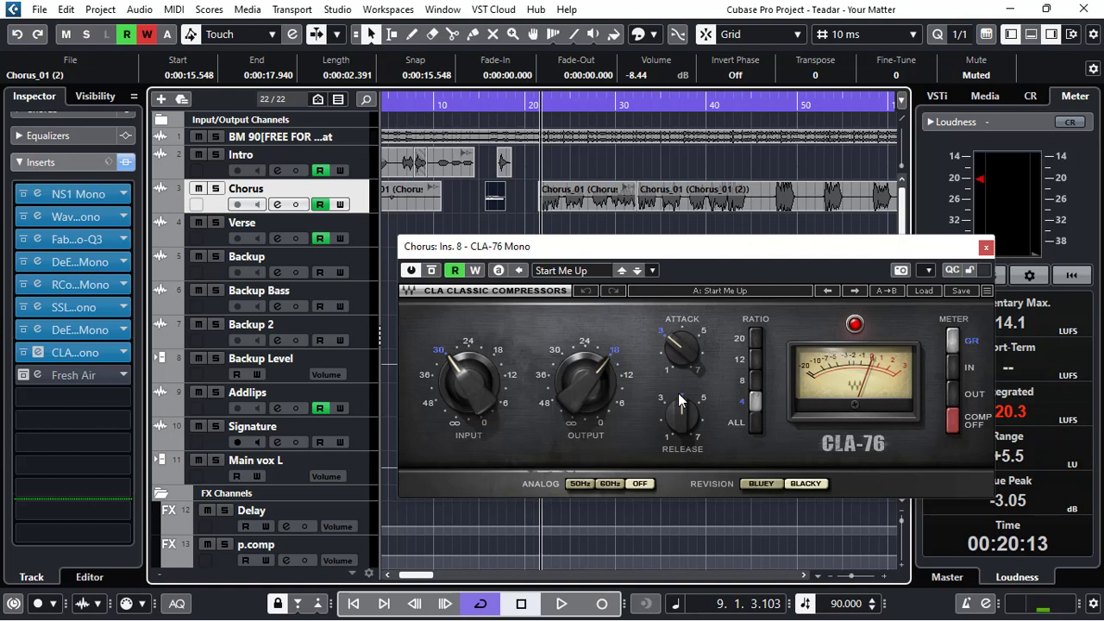
click(986, 249)
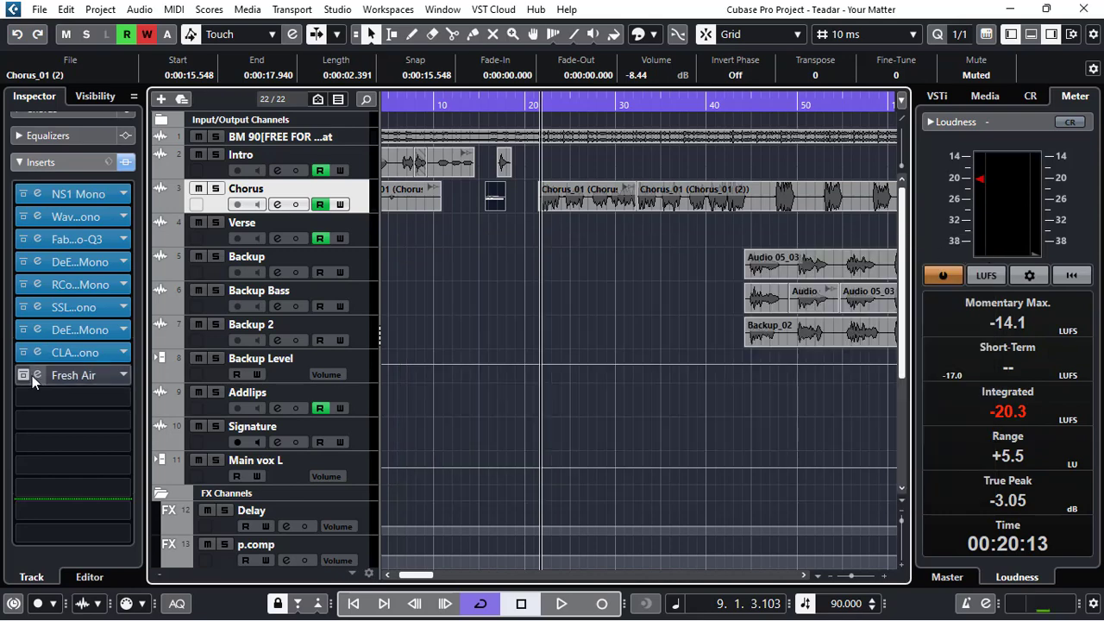
Re-enable the Fresh Air insert on the Chorus track, open it and move its window clear of the chorus start.
click(73, 376)
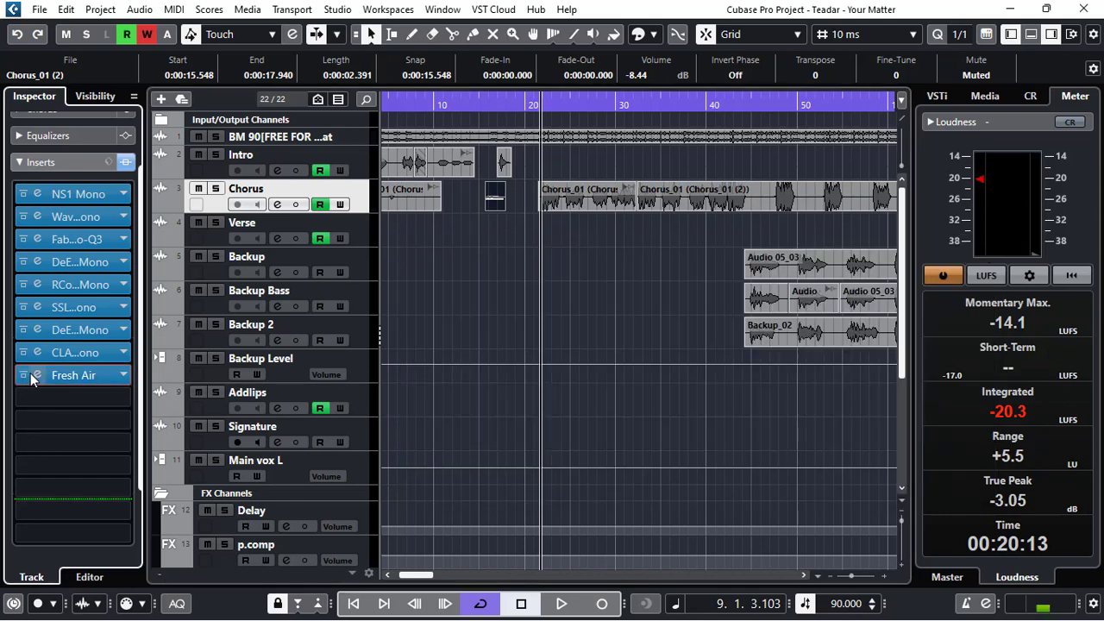
drag(464, 79, 764, 80)
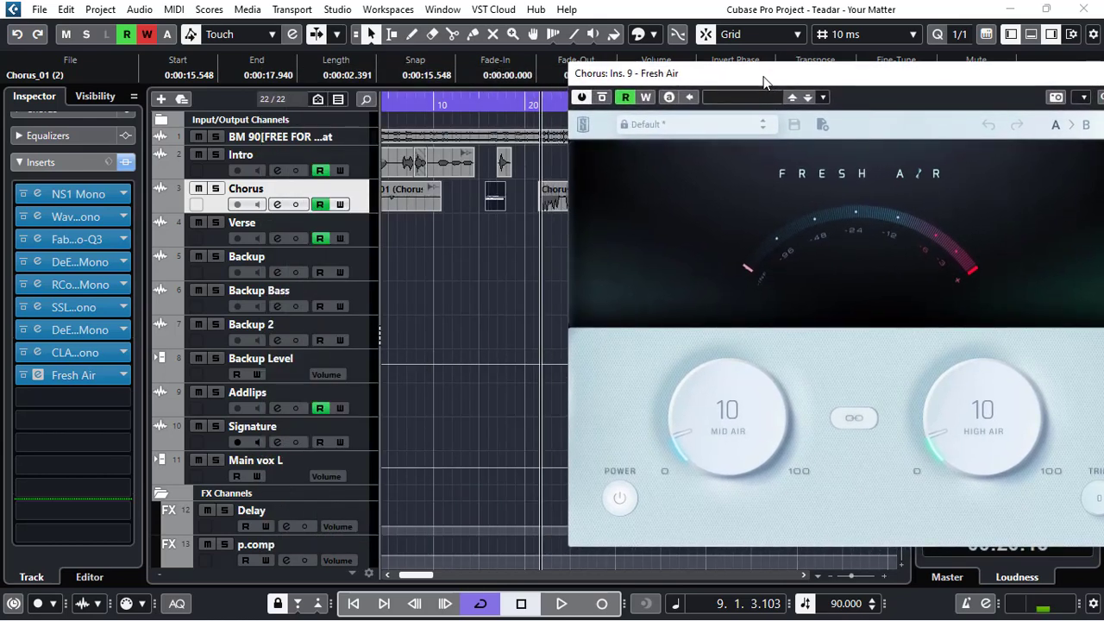
Play the chorus from its start with Fresh Air bypassed and re-engage it during playback, moving its window below the chorus clips.
click(603, 99)
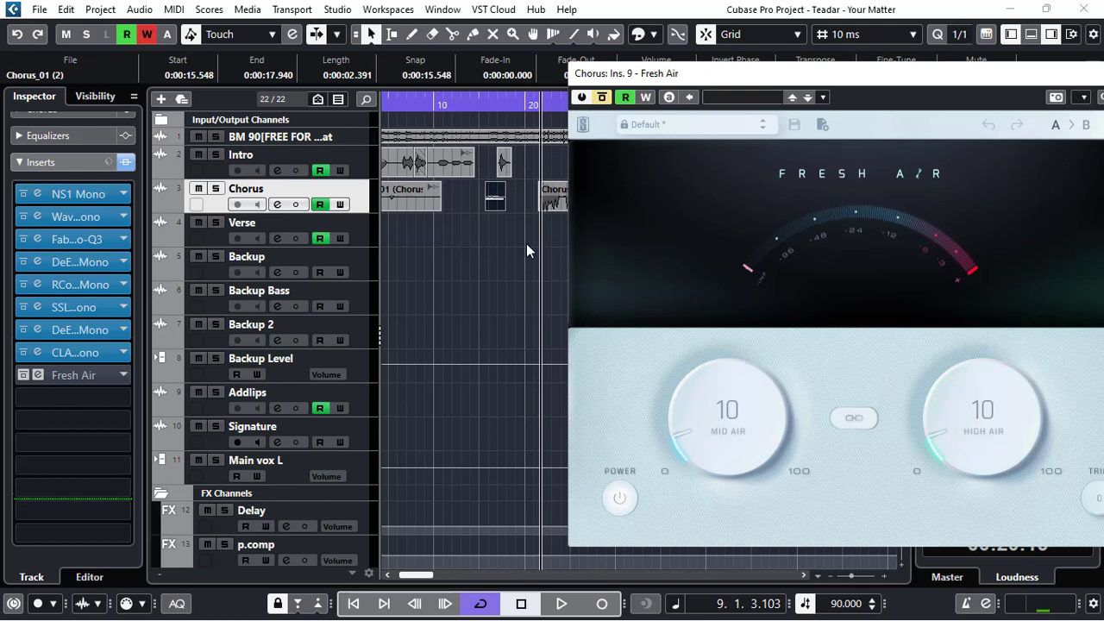
click(540, 110)
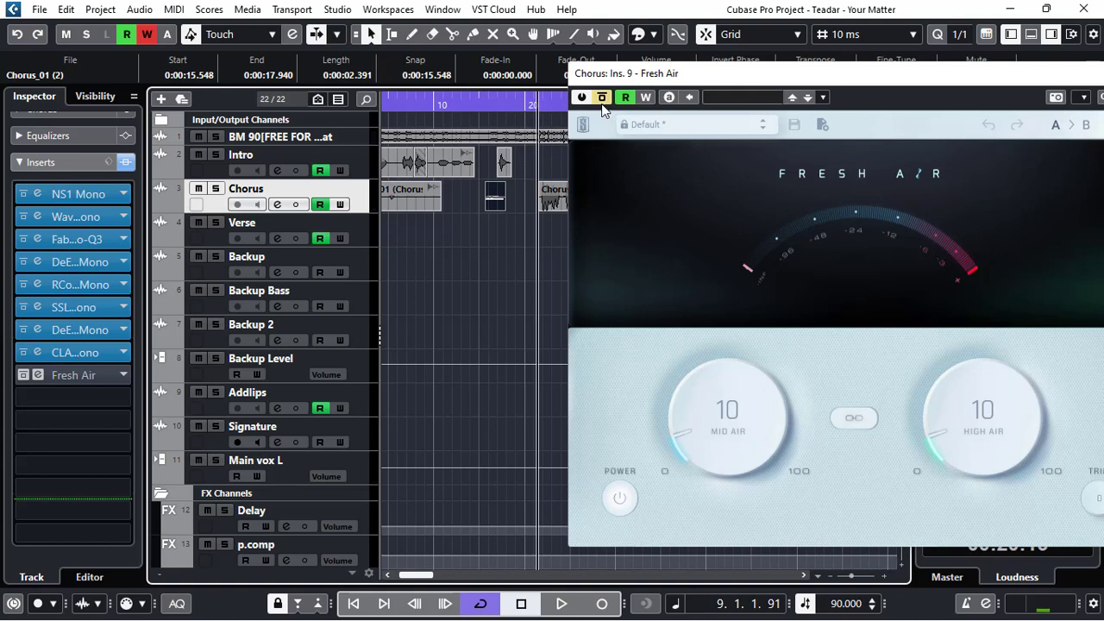
key(space)
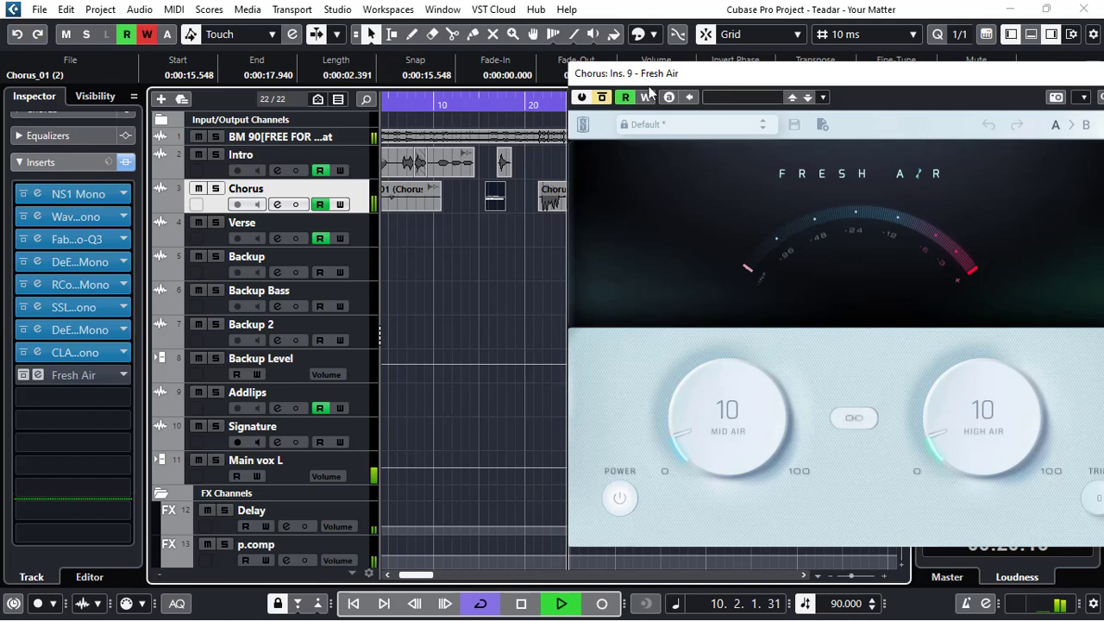
drag(650, 87, 512, 257)
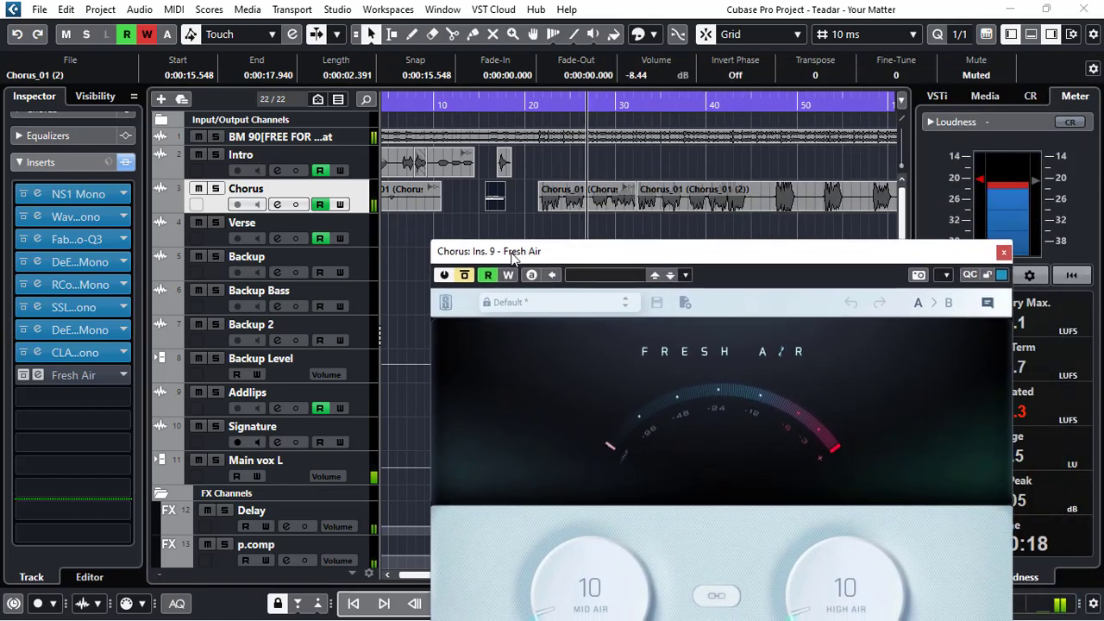
click(464, 276)
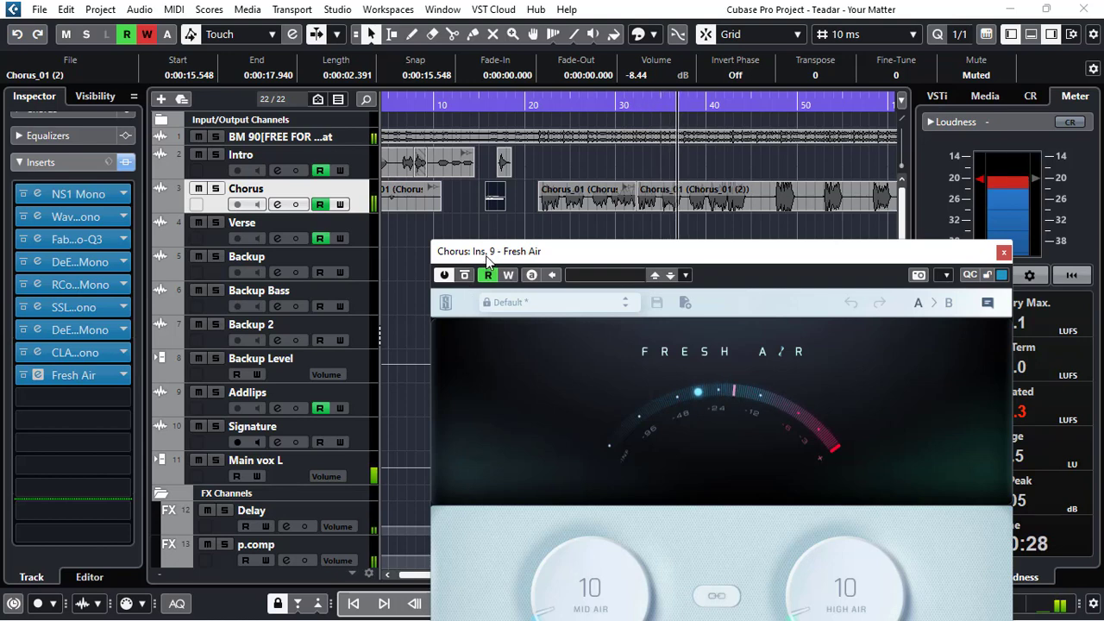
drag(486, 255, 475, 225)
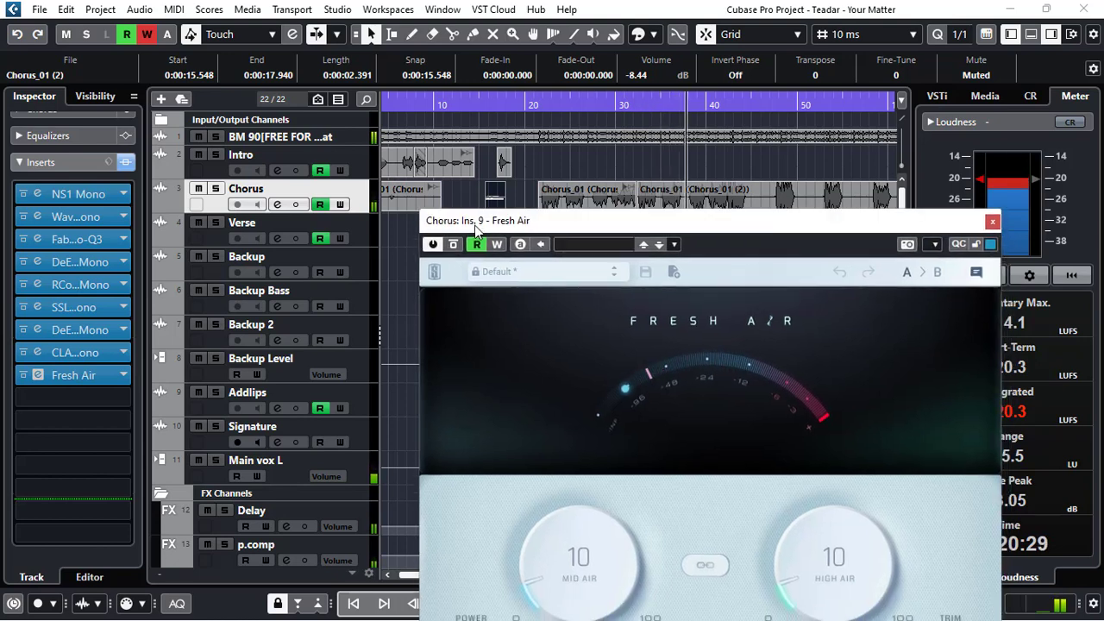
Close the Fresh Air plug-in and collapse the Chorus track's insert list.
click(992, 223)
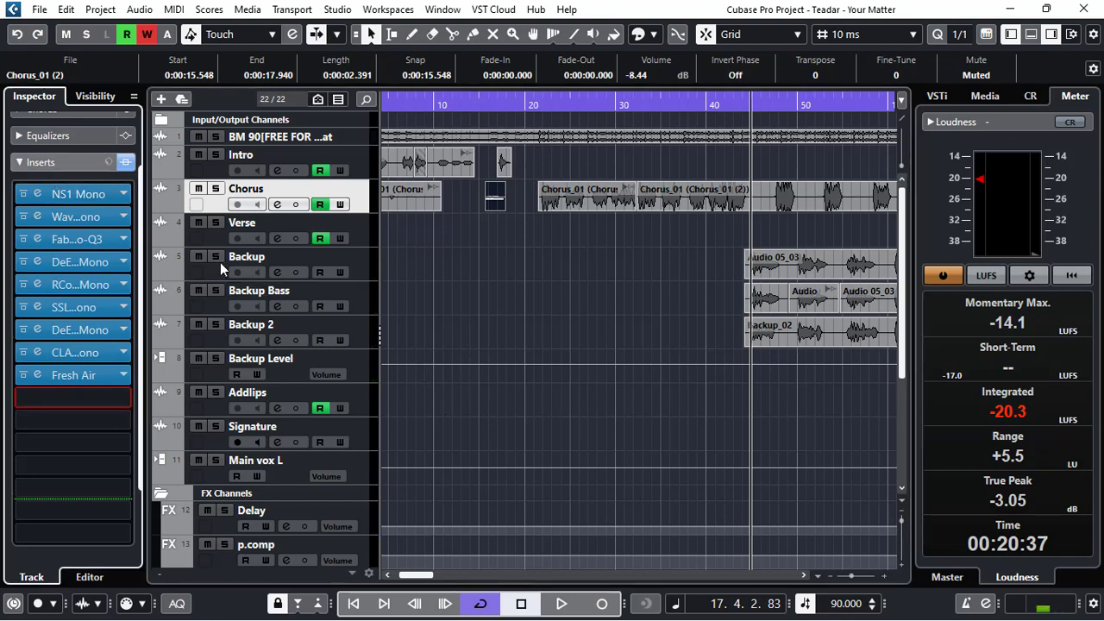
click(84, 162)
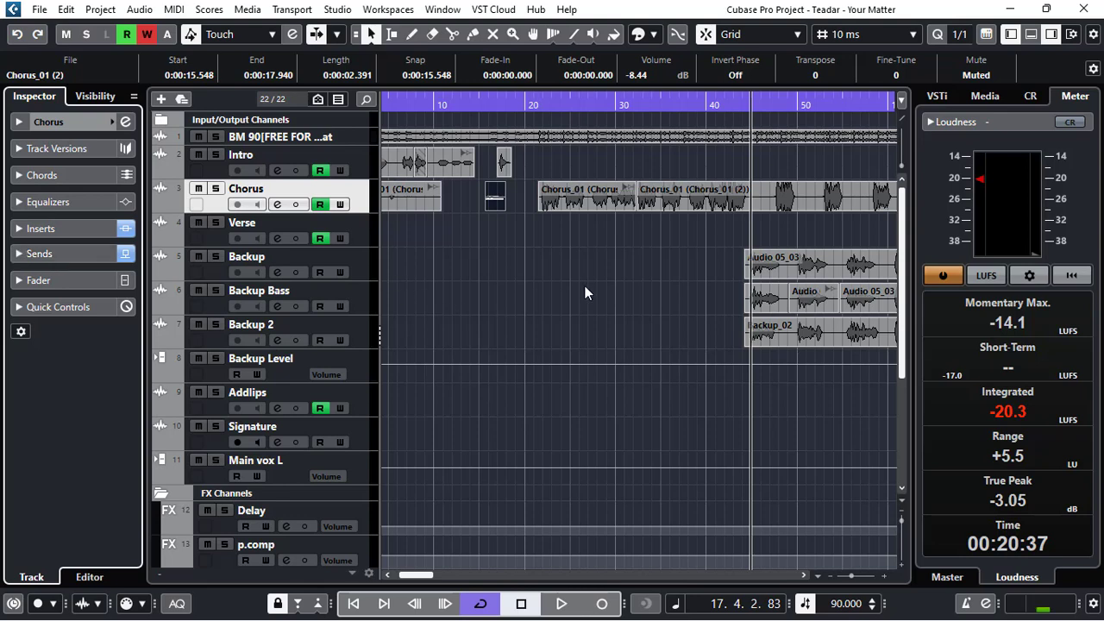
Select the Reverb FX channel, open its FabFilter Pro-R insert and move the plug-in window clear of the track list.
scroll(585, 294, down, 5)
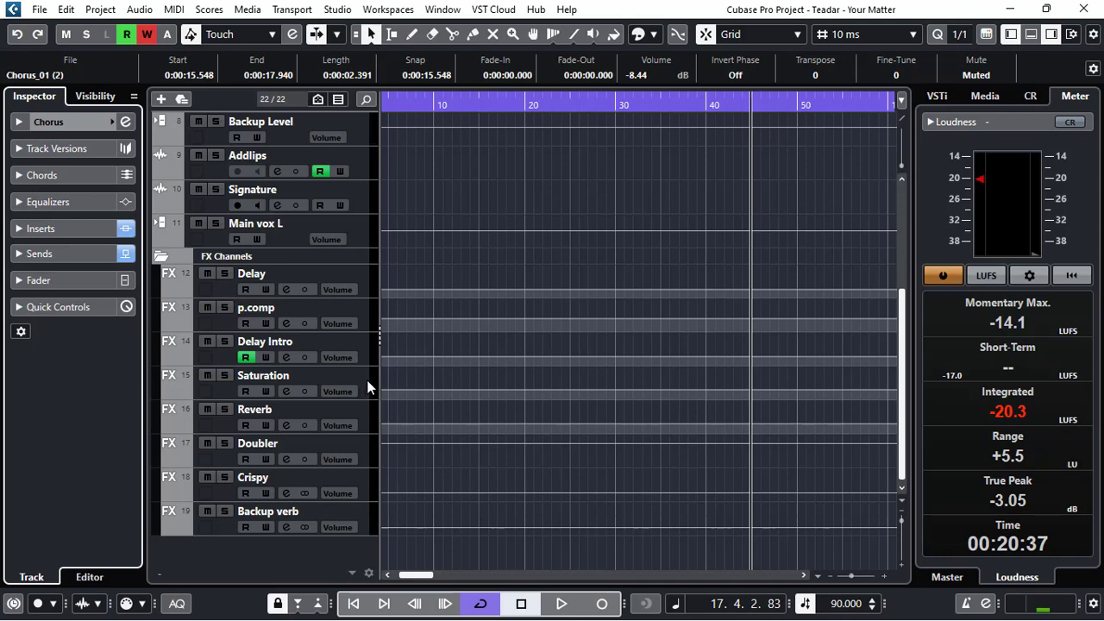
click(365, 427)
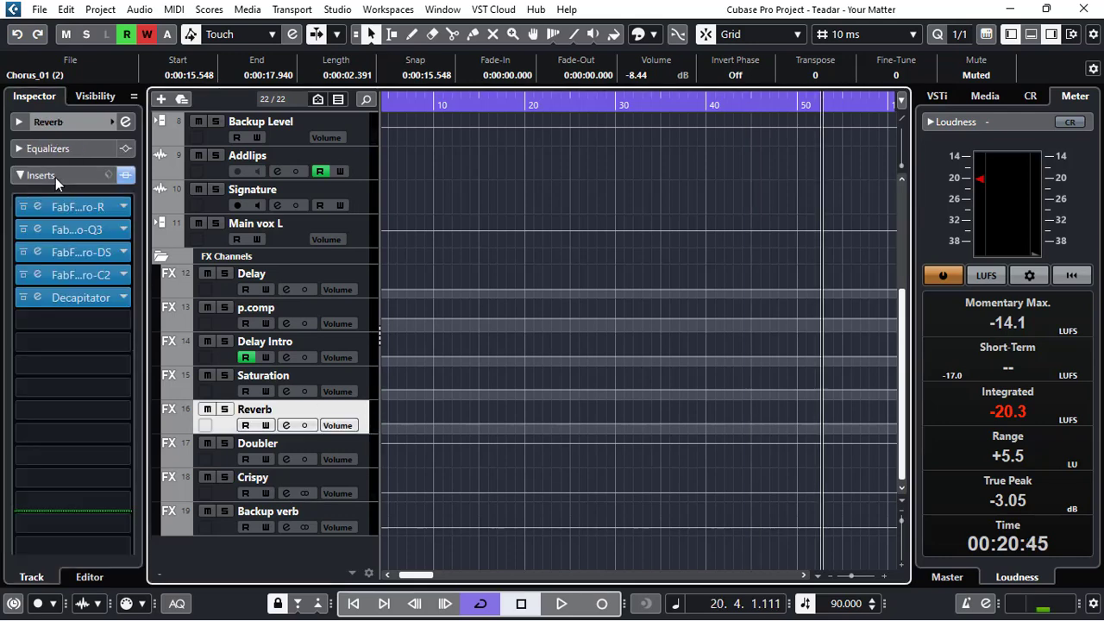
click(39, 207)
click(39, 207)
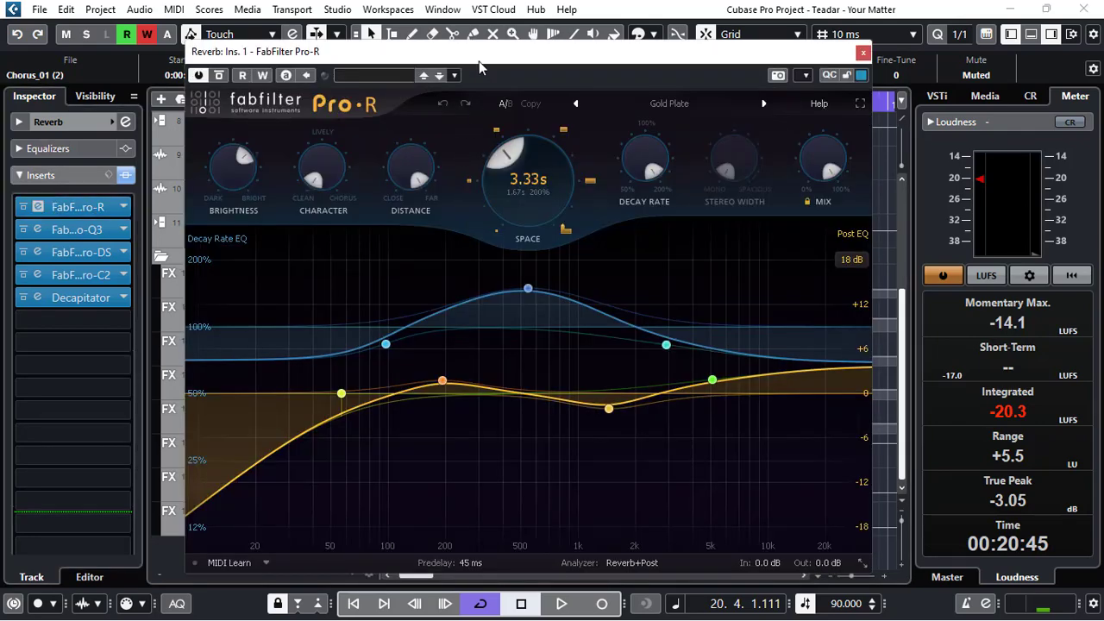
drag(479, 61, 672, 27)
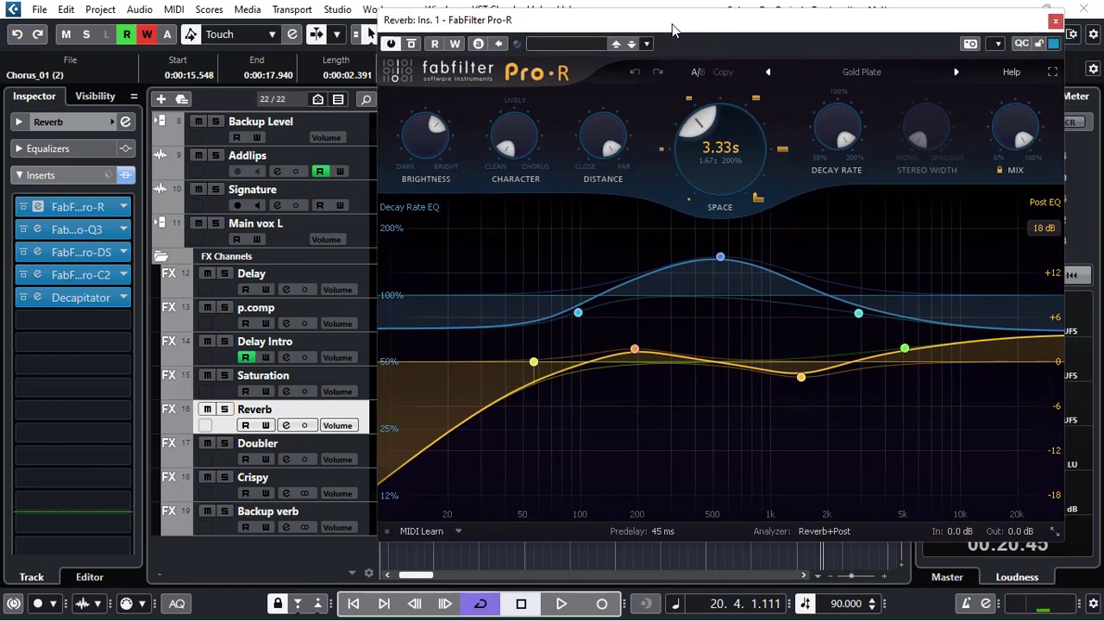
Review Pro-R's space, decay rate, decay rate EQ, post EQ and predelay settings on the Reverb channel and close the plug-in.
mouse_move(710, 151)
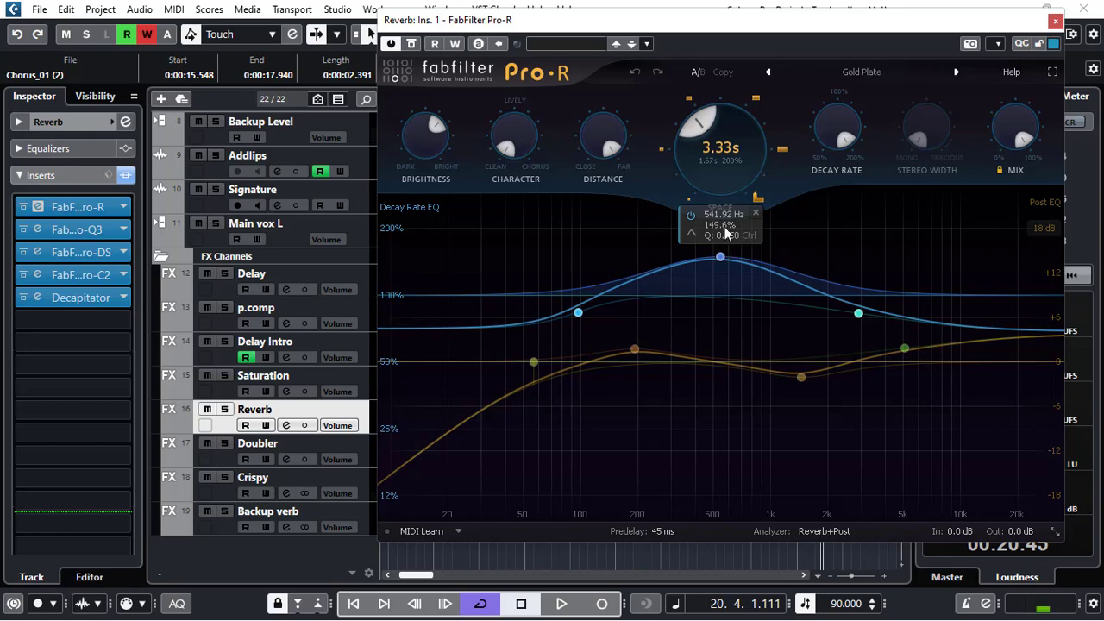
mouse_move(732, 189)
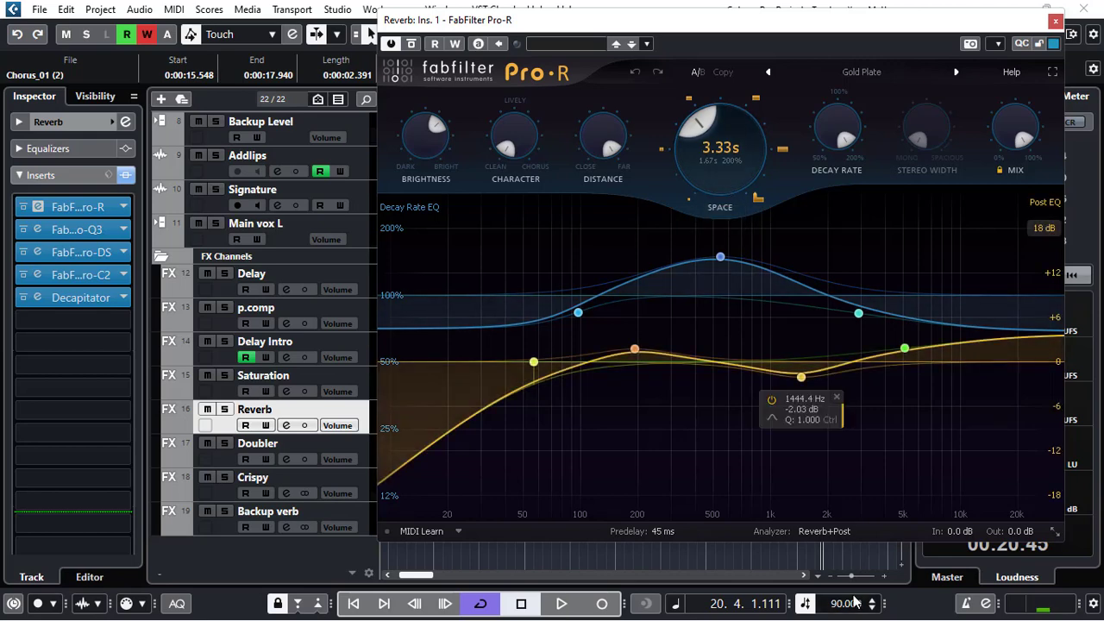
mouse_move(745, 229)
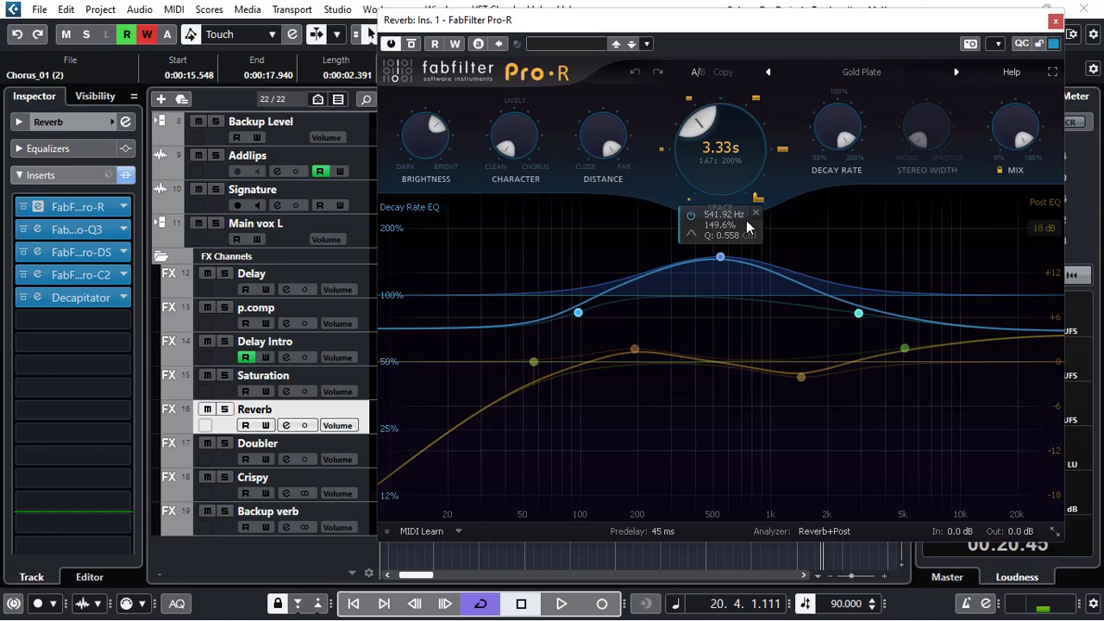
click(801, 377)
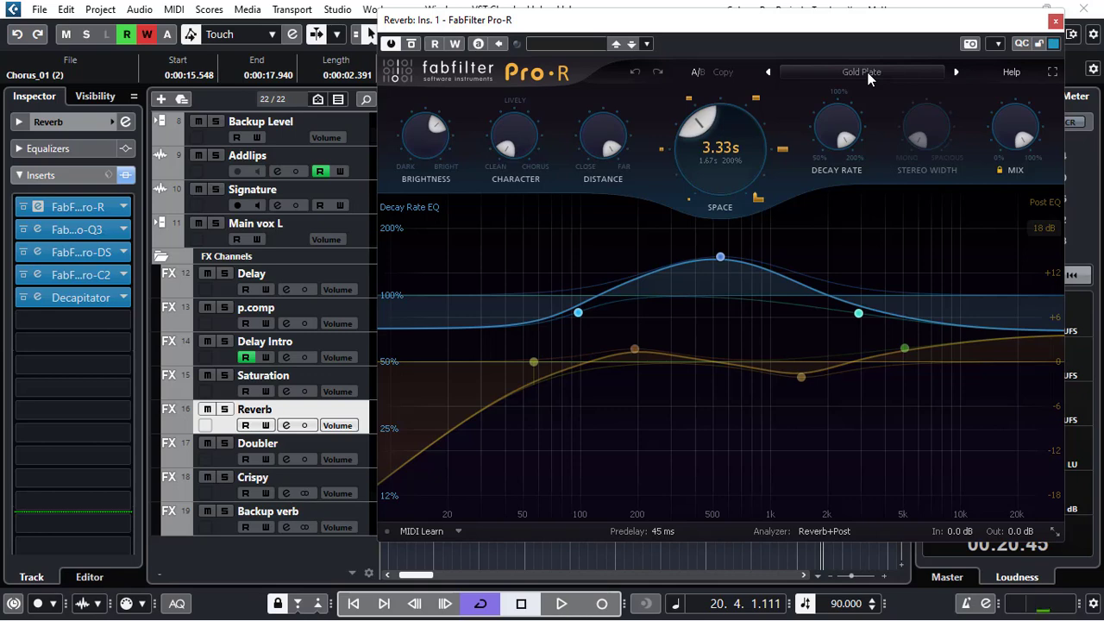
mouse_move(423, 147)
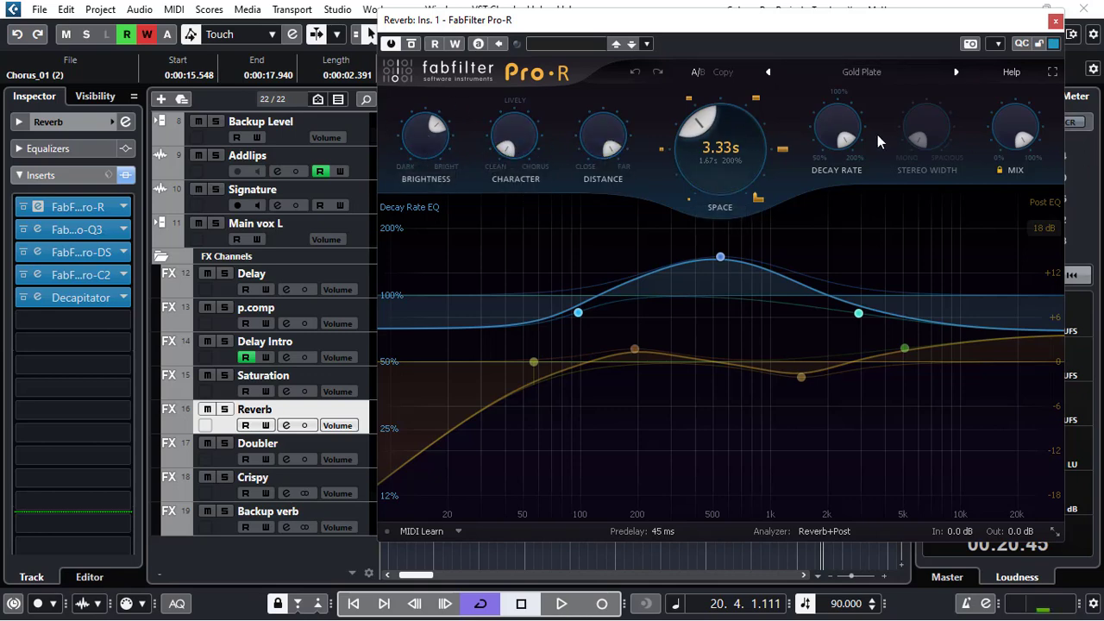
mouse_move(844, 138)
drag(723, 26, 679, 26)
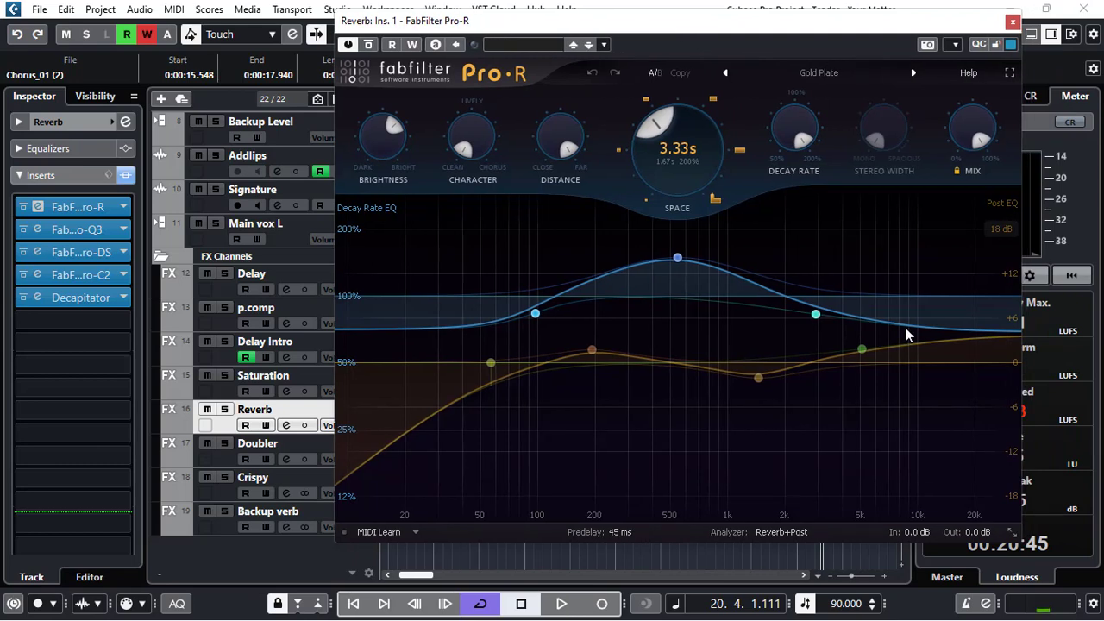
mouse_move(606, 540)
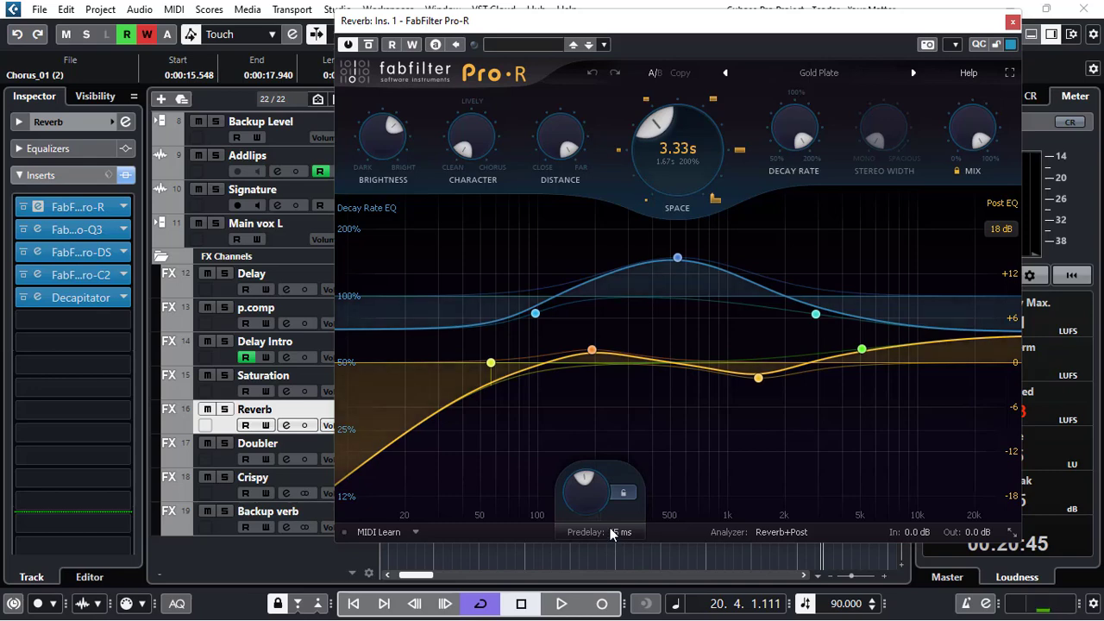
mouse_move(678, 138)
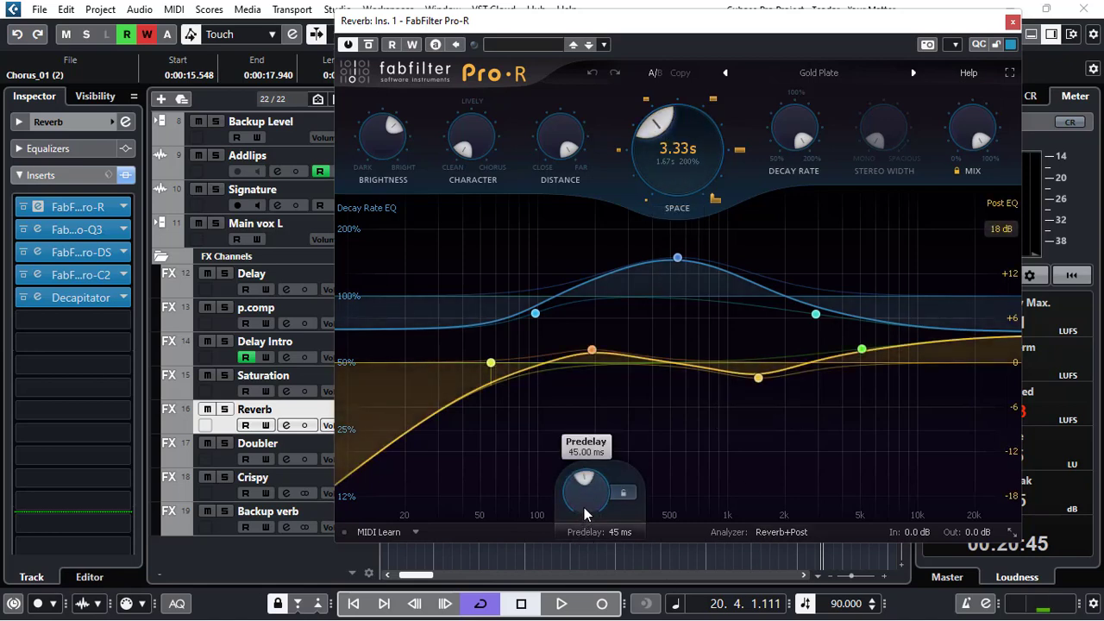
click(1013, 22)
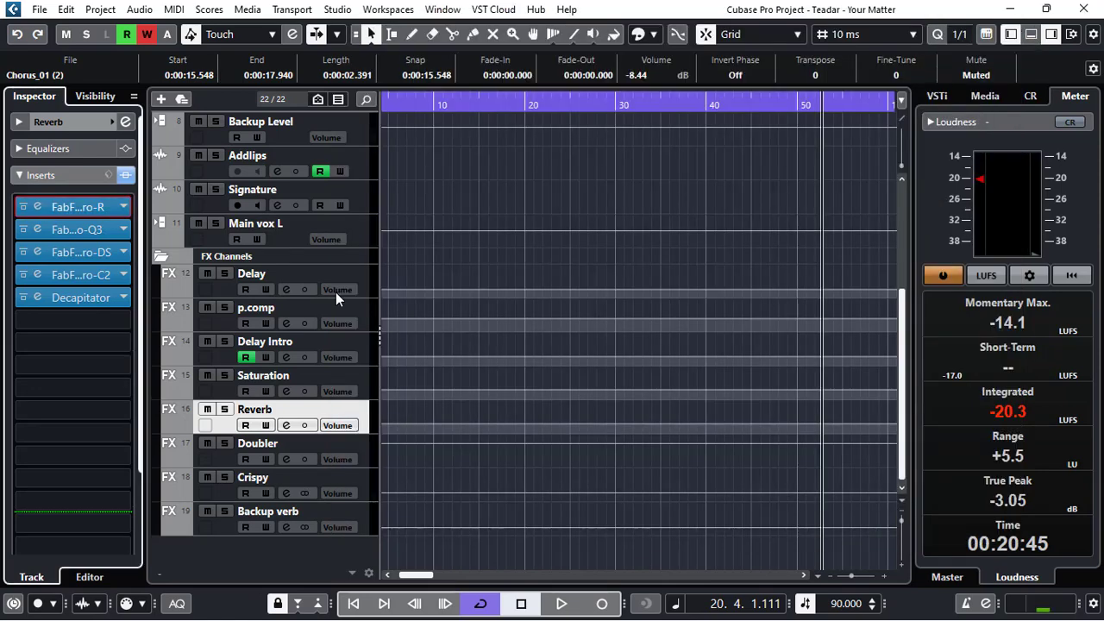
Return to the start of the chorus and play it to hear the reverb on the vocals.
scroll(414, 228, up, 5)
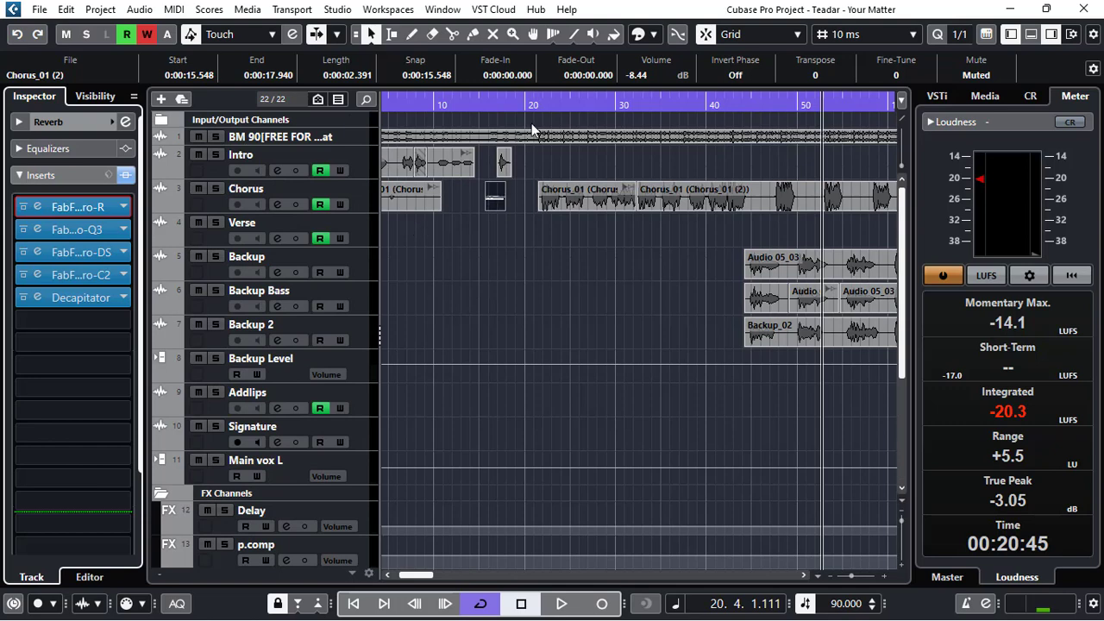
drag(538, 101, 536, 101)
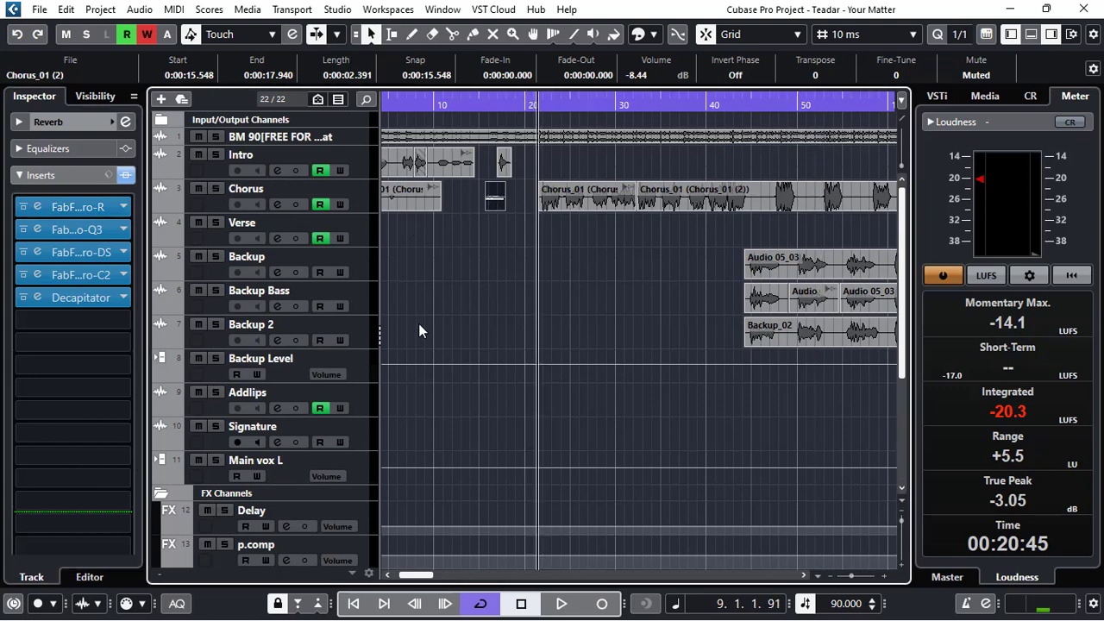
scroll(419, 328, down, 4)
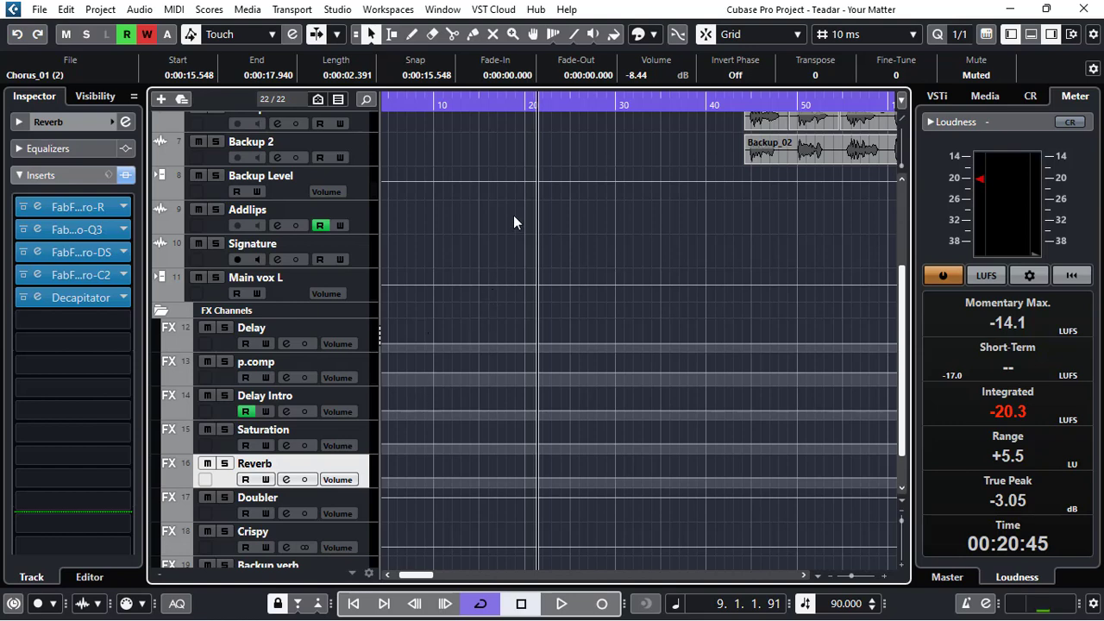
scroll(513, 223, up, 4)
key(space)
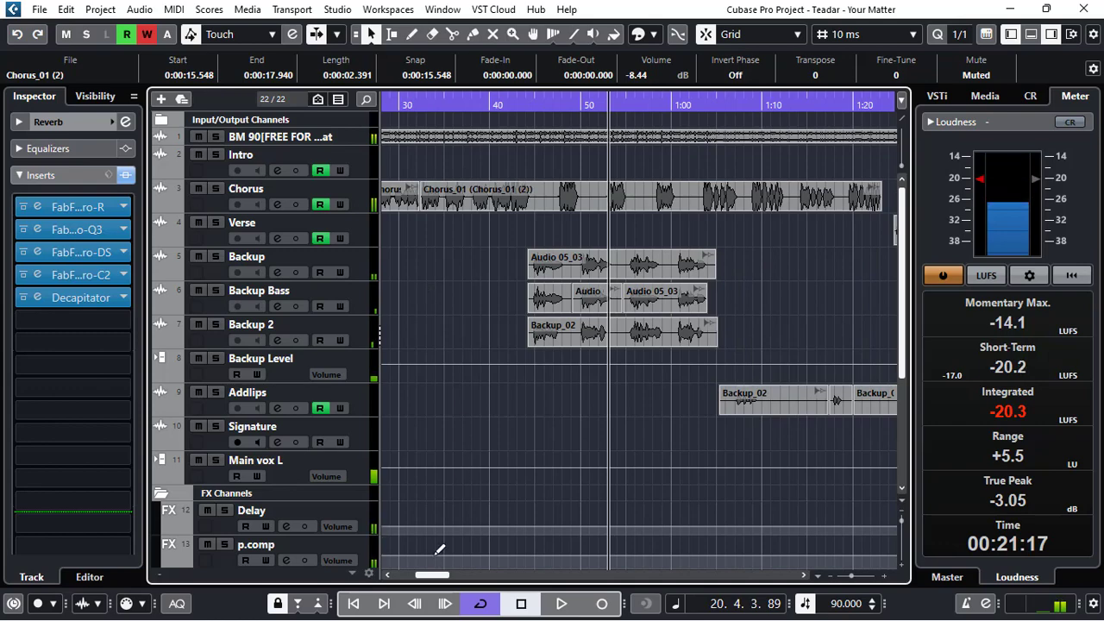
Place the playhead just before the first Verse clip, select the Verse track, play the verse and stop.
drag(432, 576, 459, 587)
click(507, 105)
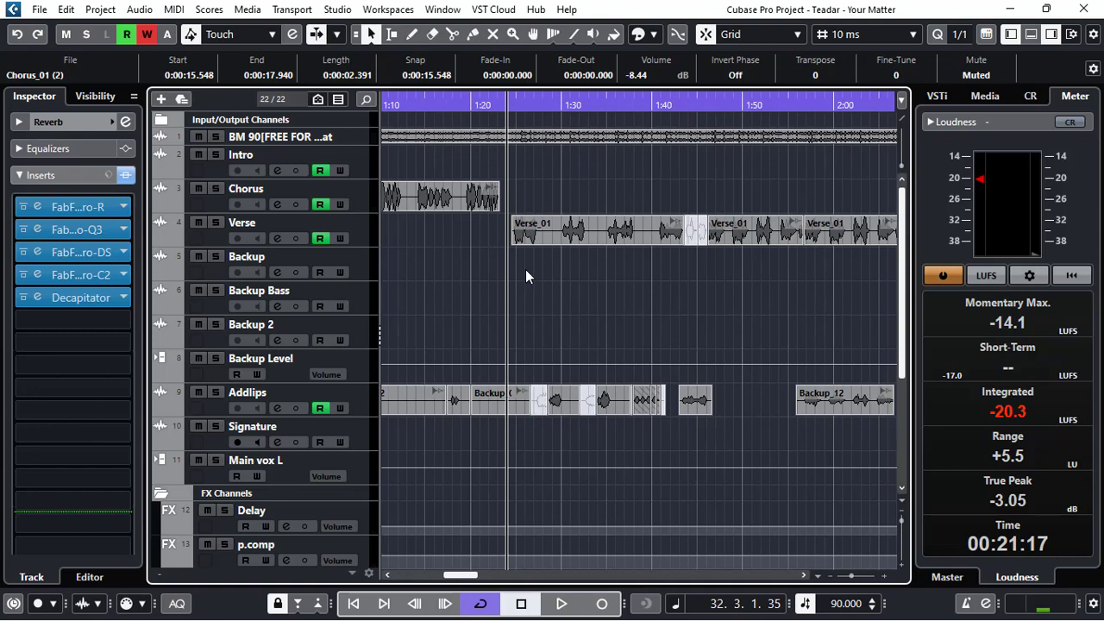
click(508, 241)
key(space)
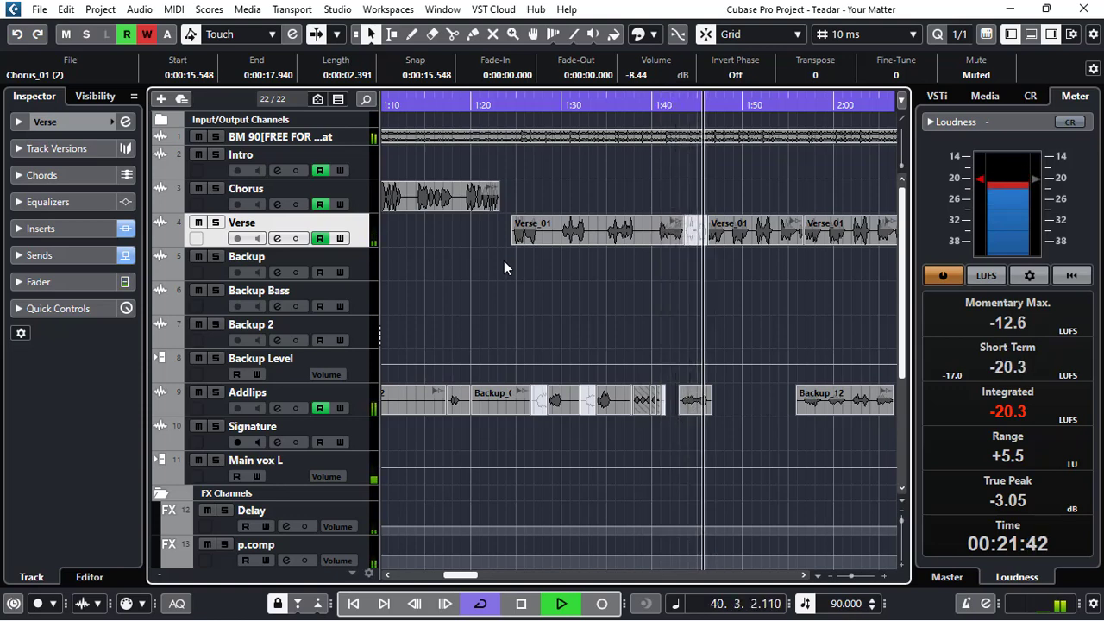
key(space)
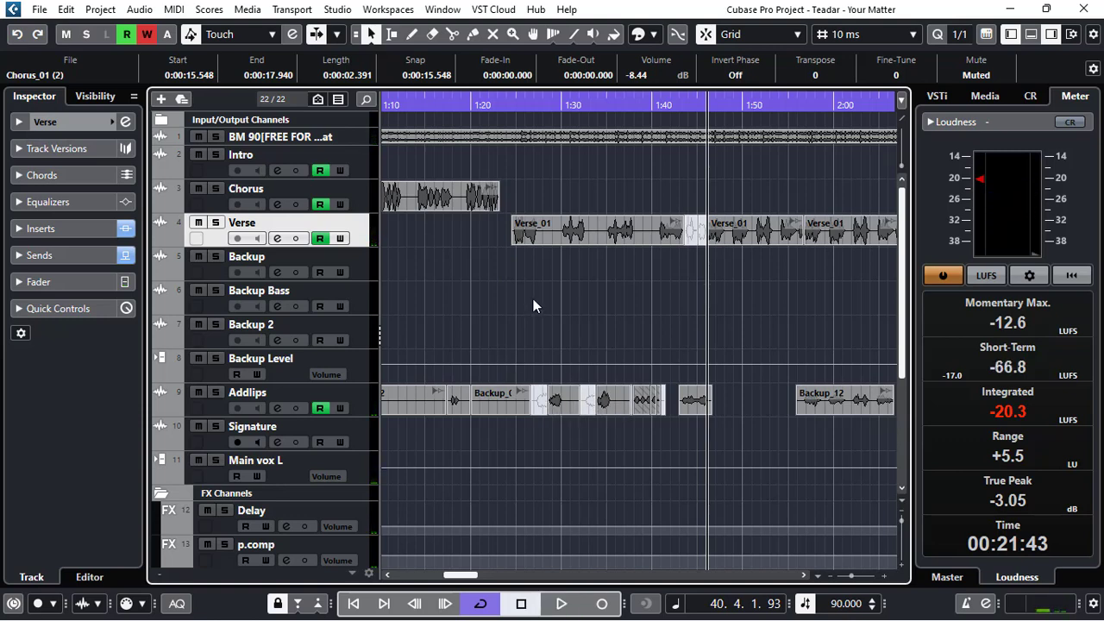
Select the Crispy FX channel to show its inserts and return the playhead to the chorus start.
scroll(533, 300, down, 5)
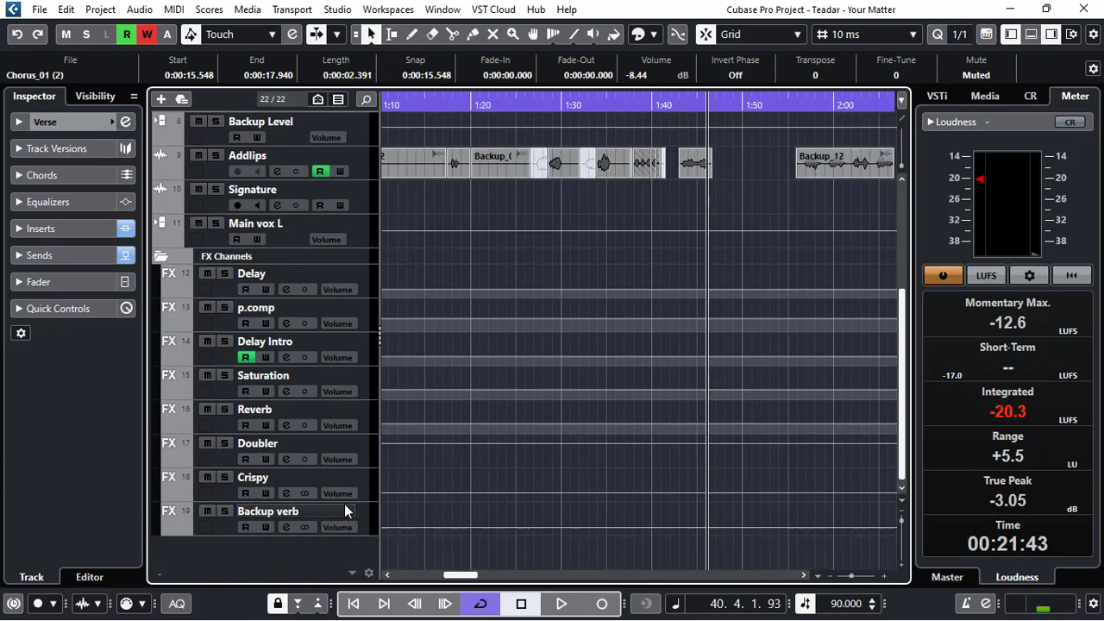
click(364, 485)
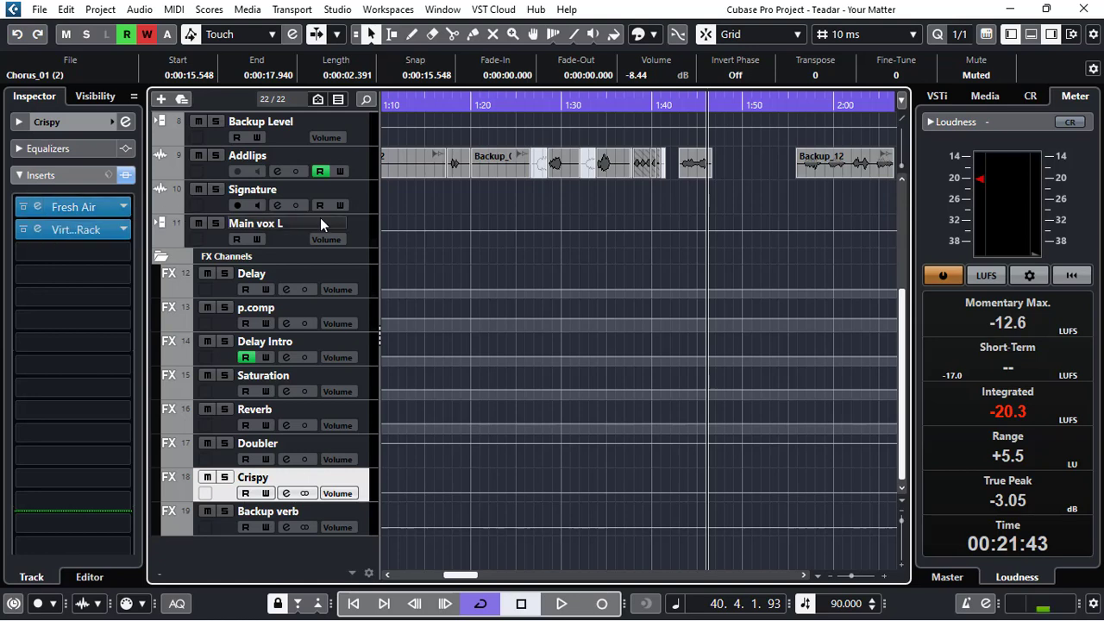
scroll(336, 241, up, 4)
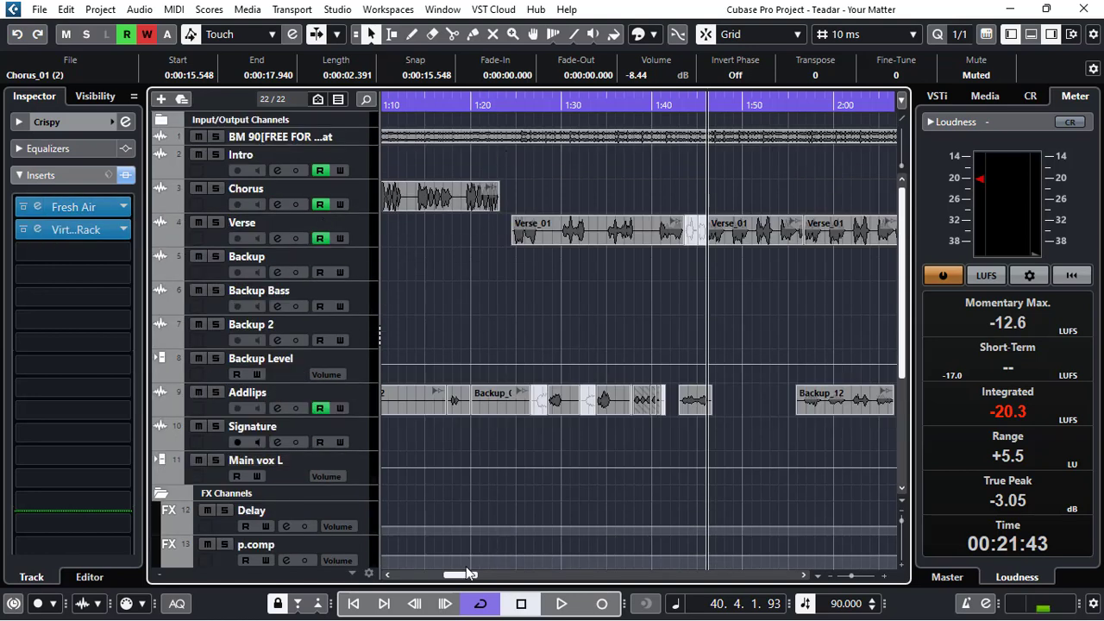
scroll(463, 575, left, 5)
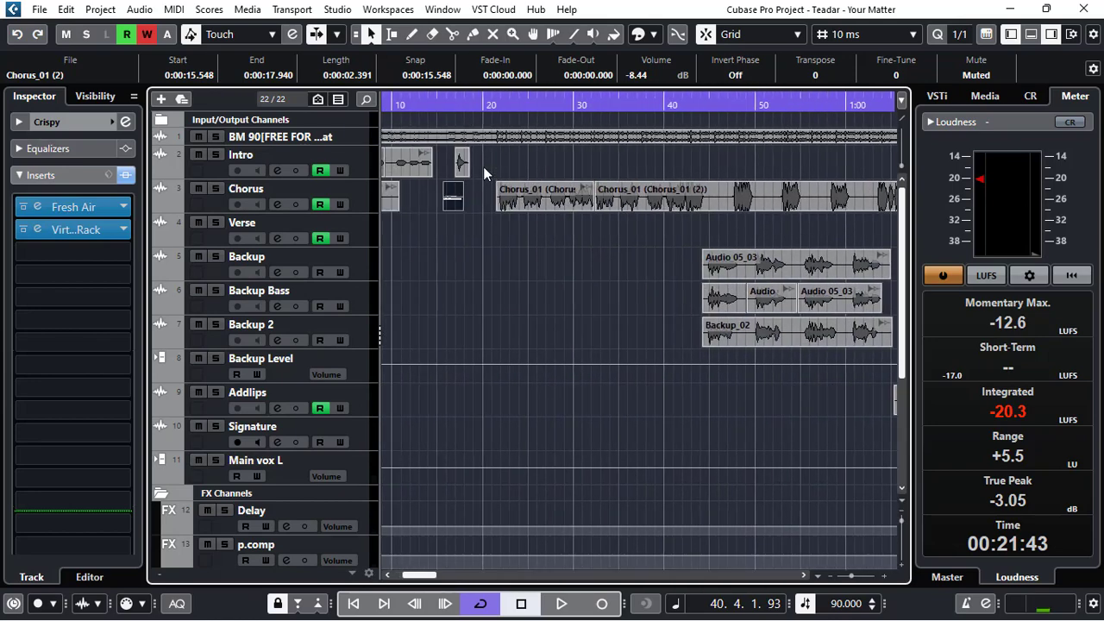
click(497, 105)
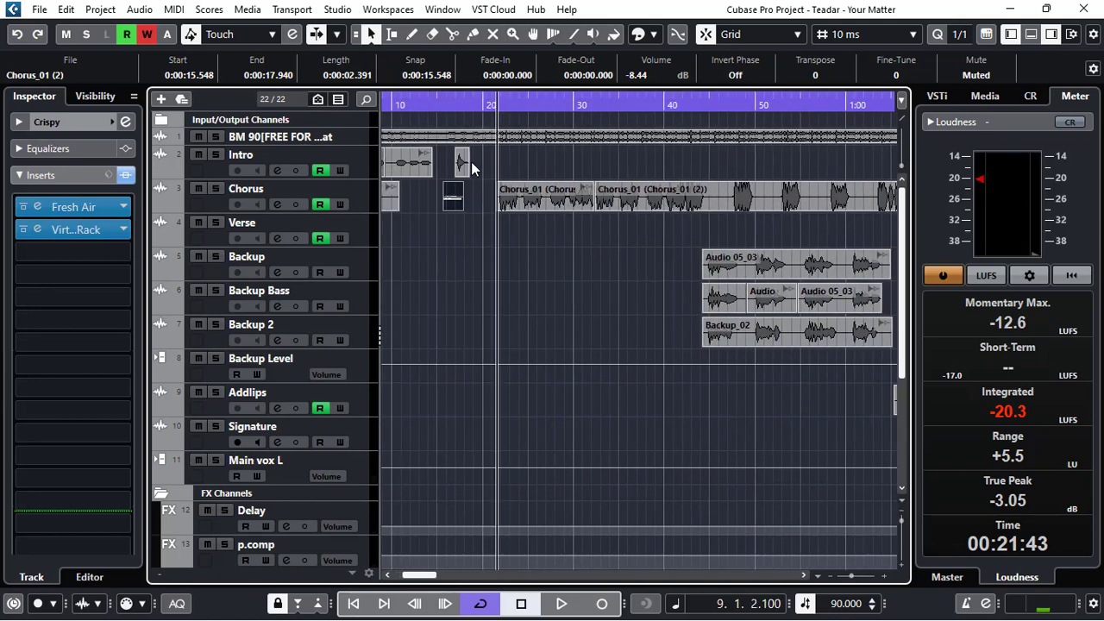
Play the chorus with the Crispy channel muted, toggle its mute during playback to compare, leave it unmuted and stop.
scroll(439, 413, down, 4)
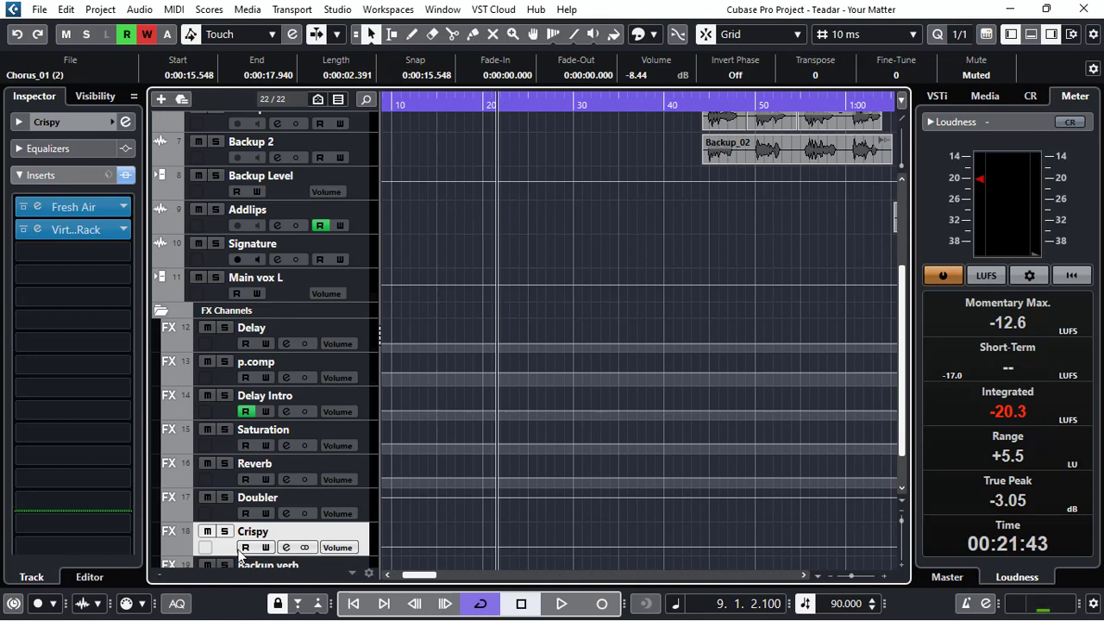
click(207, 532)
key(space)
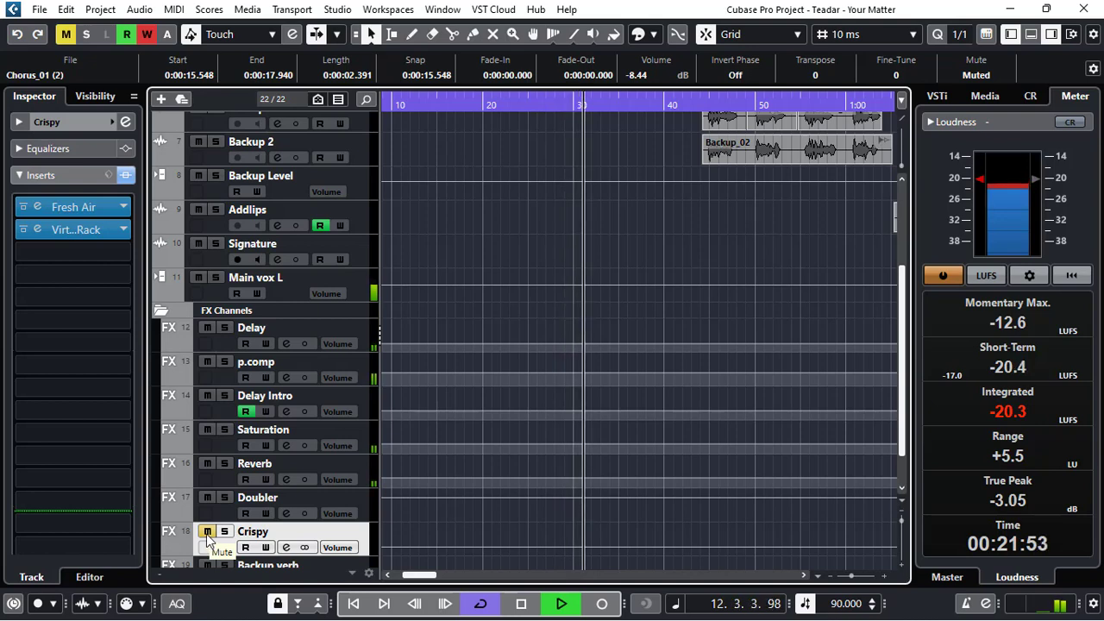
click(206, 533)
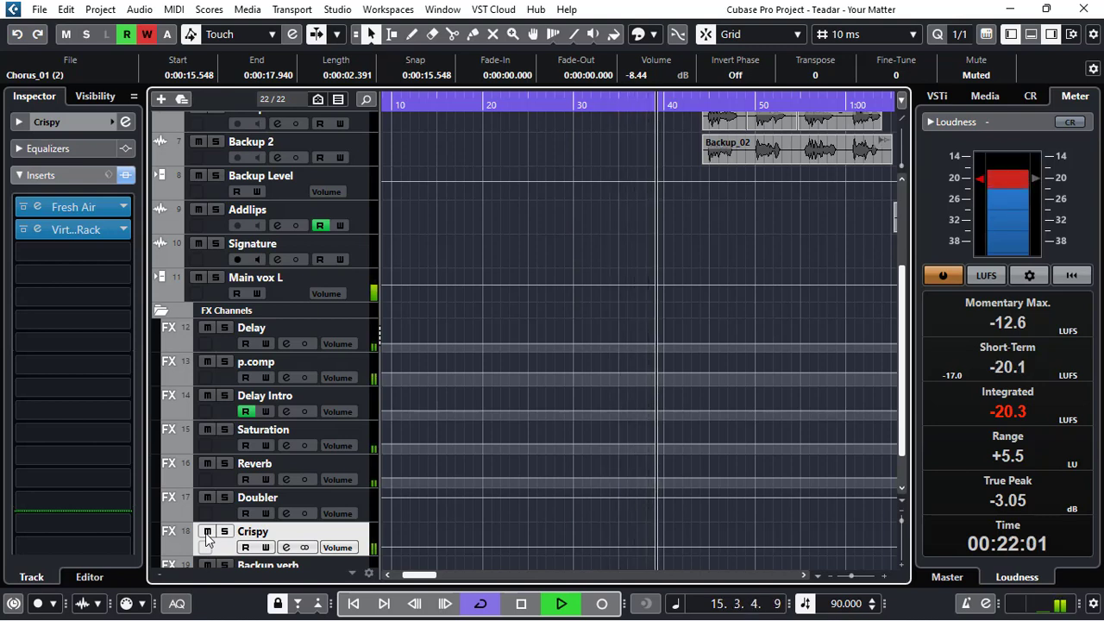
click(207, 532)
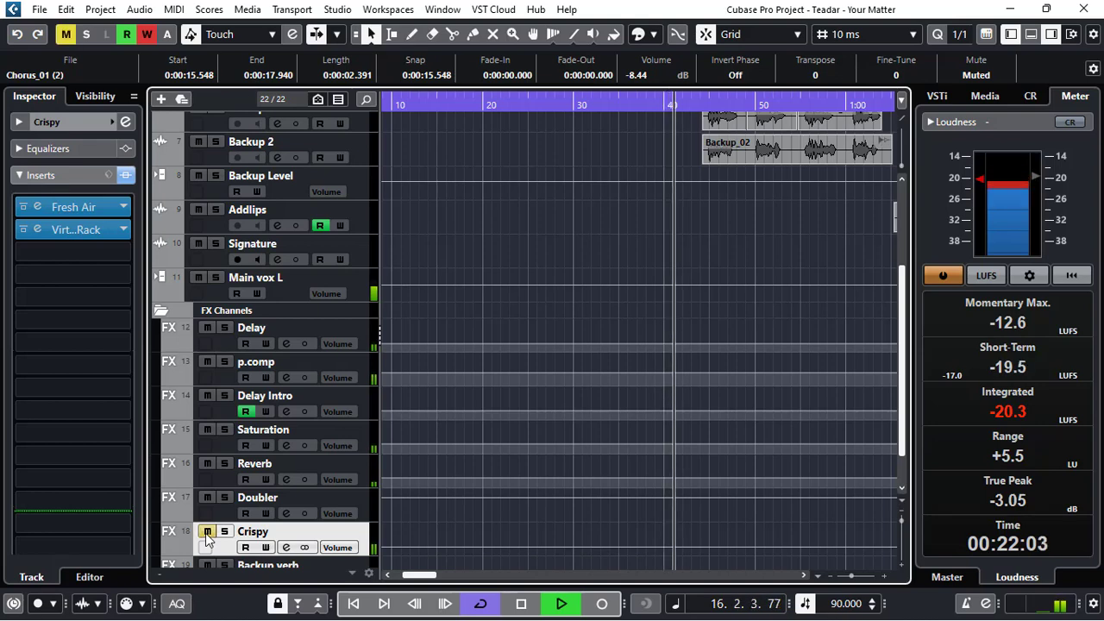
click(205, 533)
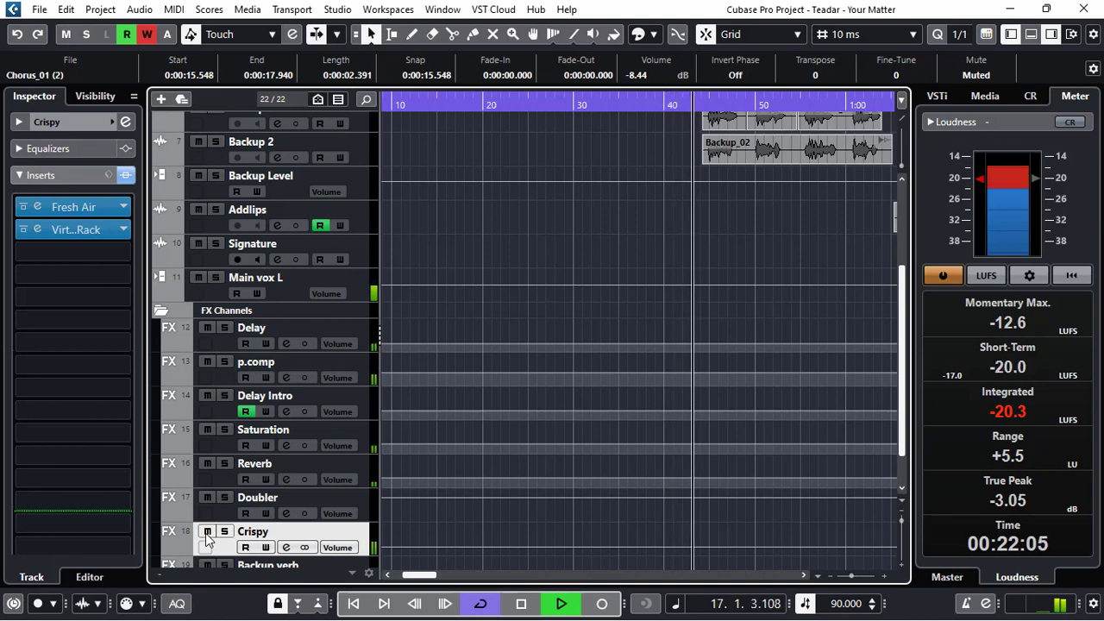
key(space)
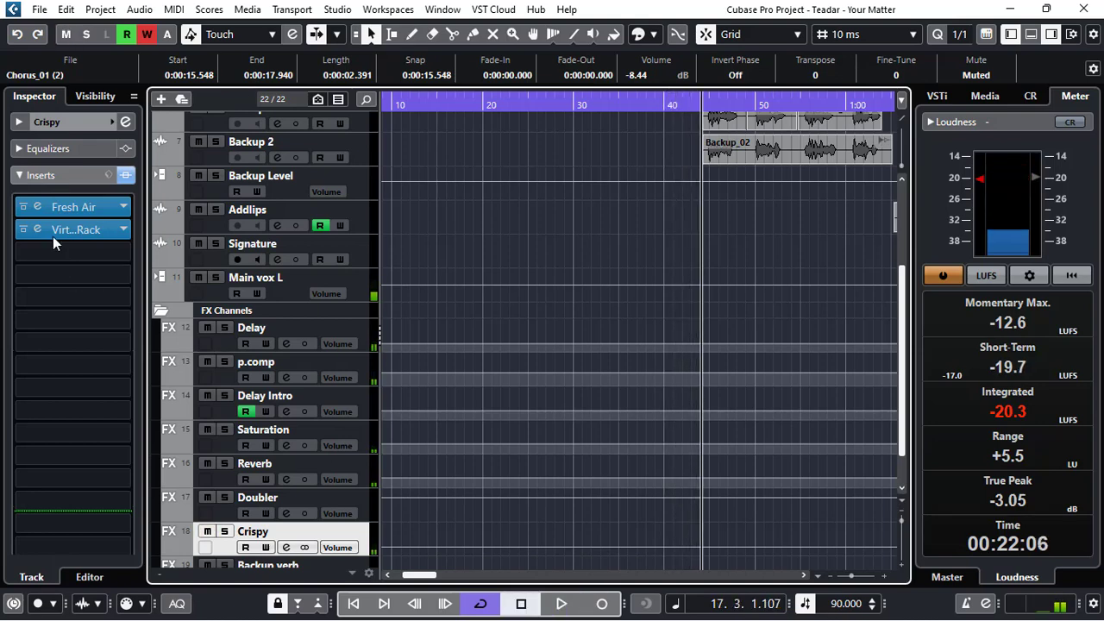
Open the Fresh Air insert on the Crispy channel and move its window clear of the FX channel names.
click(40, 207)
click(70, 207)
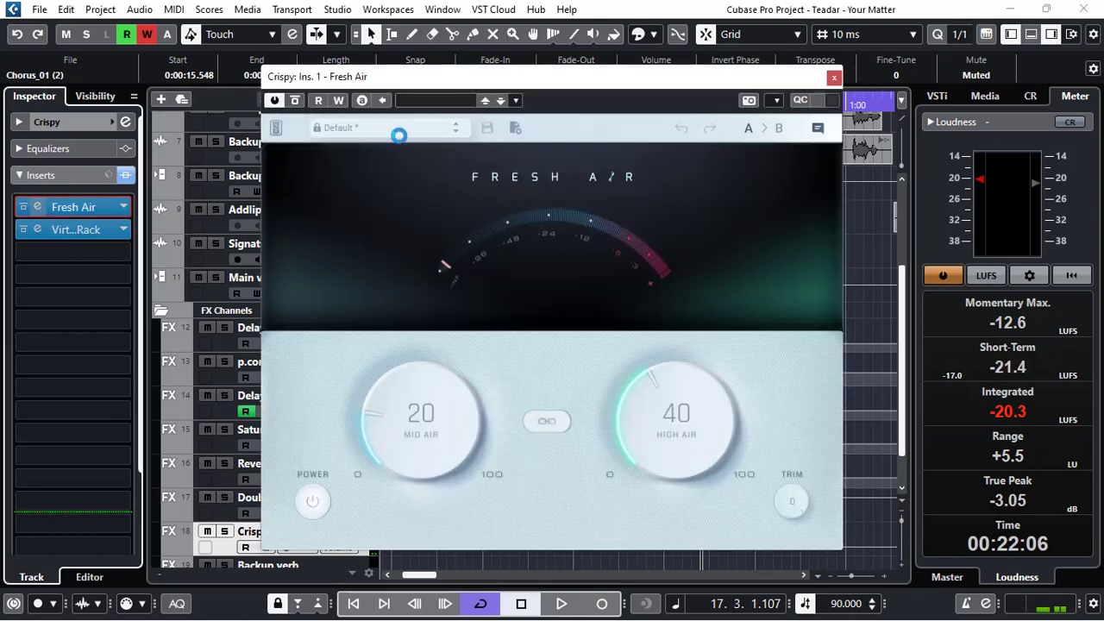
drag(420, 77, 512, 80)
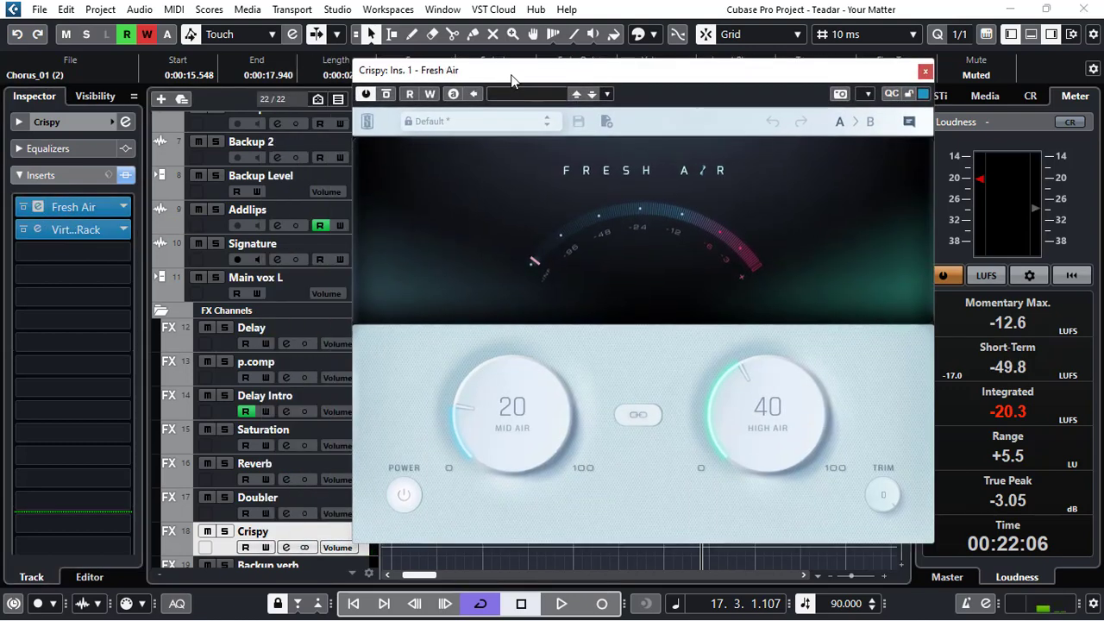
Reopen the Fresh Air insert on the Crispy channel to examine its Mid Air and High Air settings, and close it.
click(924, 72)
click(58, 177)
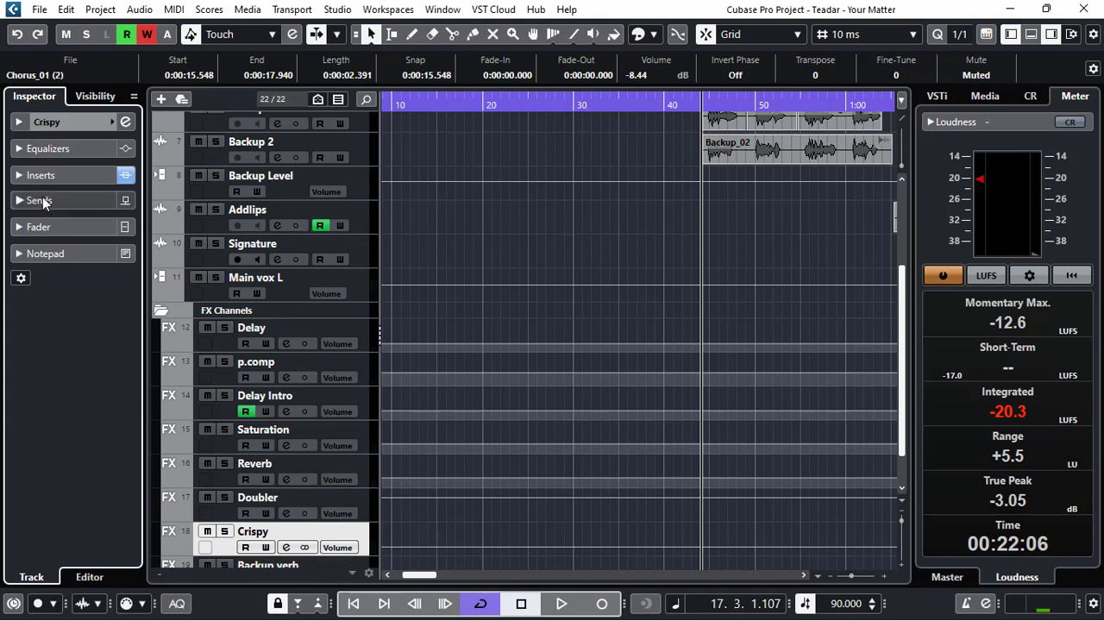
click(51, 174)
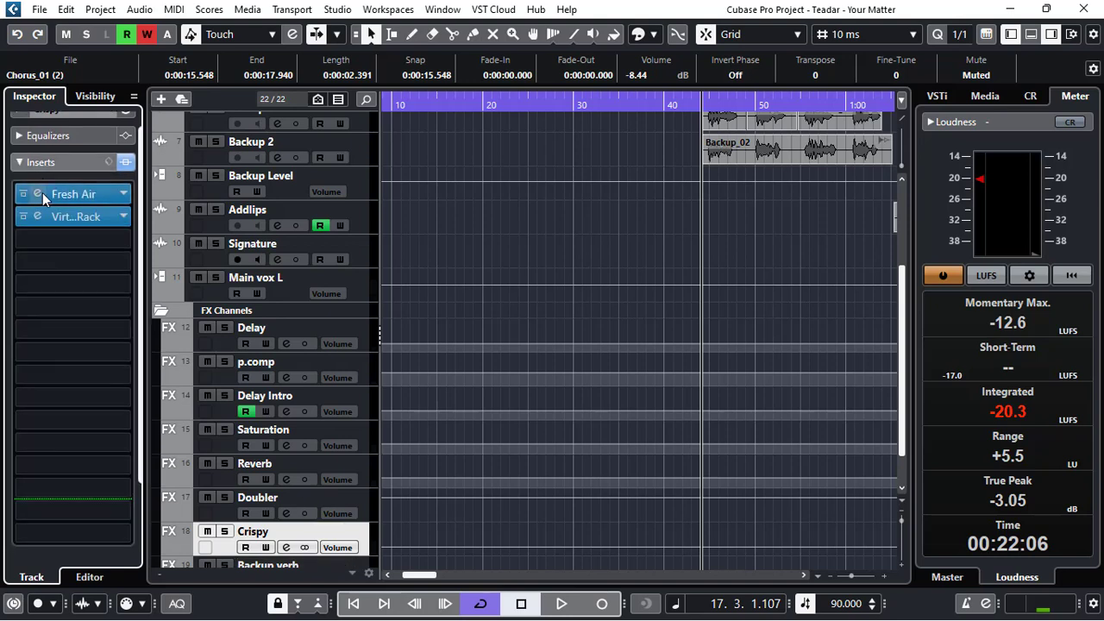
click(38, 193)
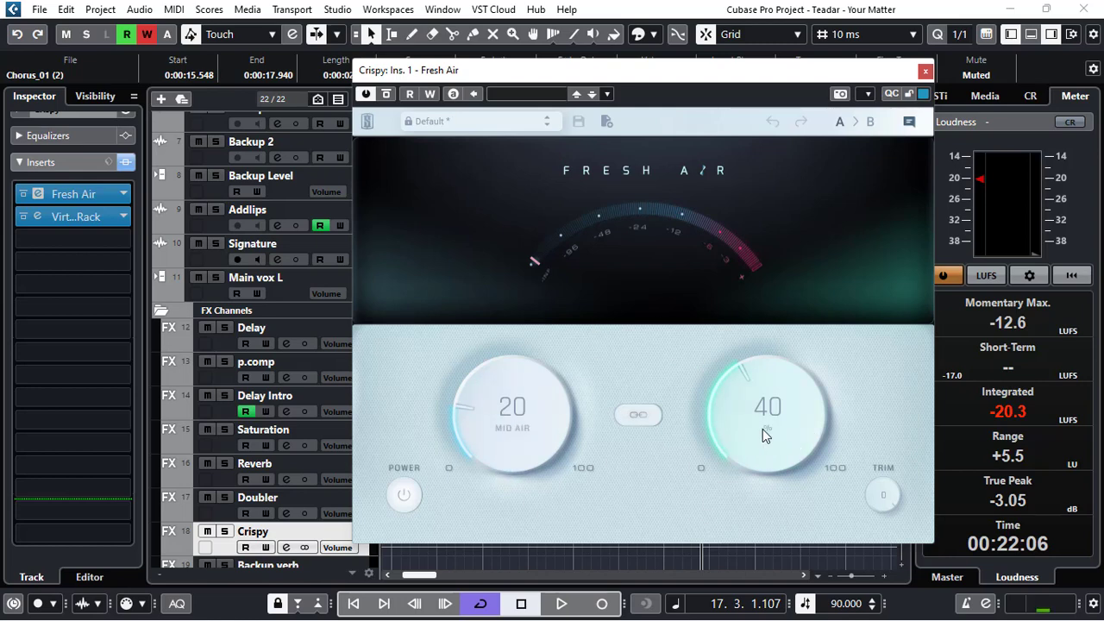
click(926, 69)
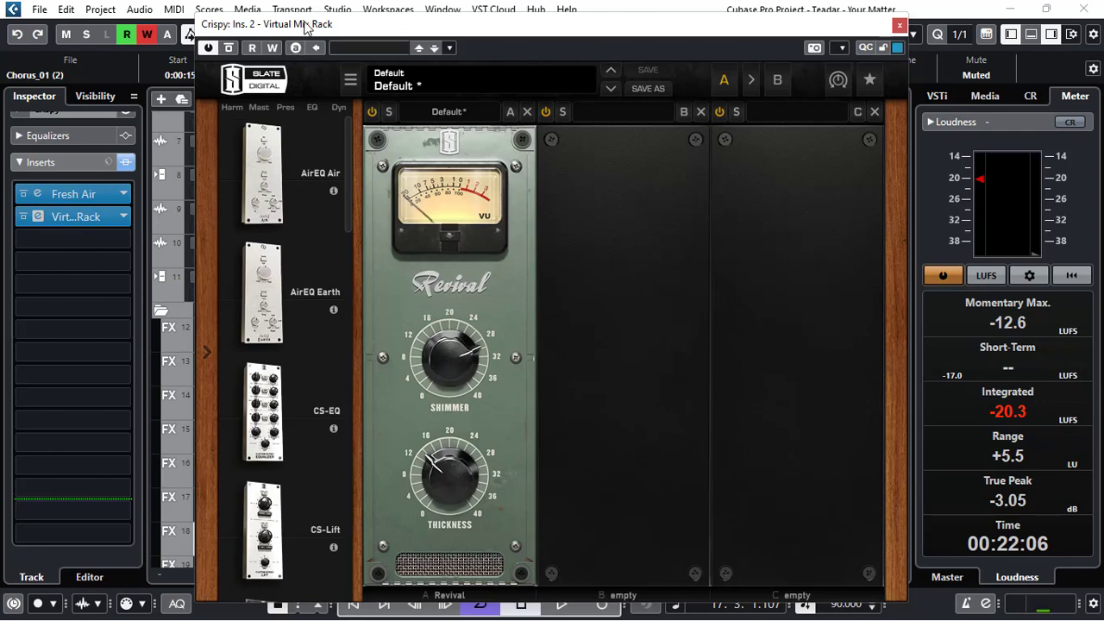
Examine Revival's Shimmer and Thickness settings in the Crispy channel's Virtual Mix Rack insert, and close it along with the inserts list.
drag(304, 27, 386, 19)
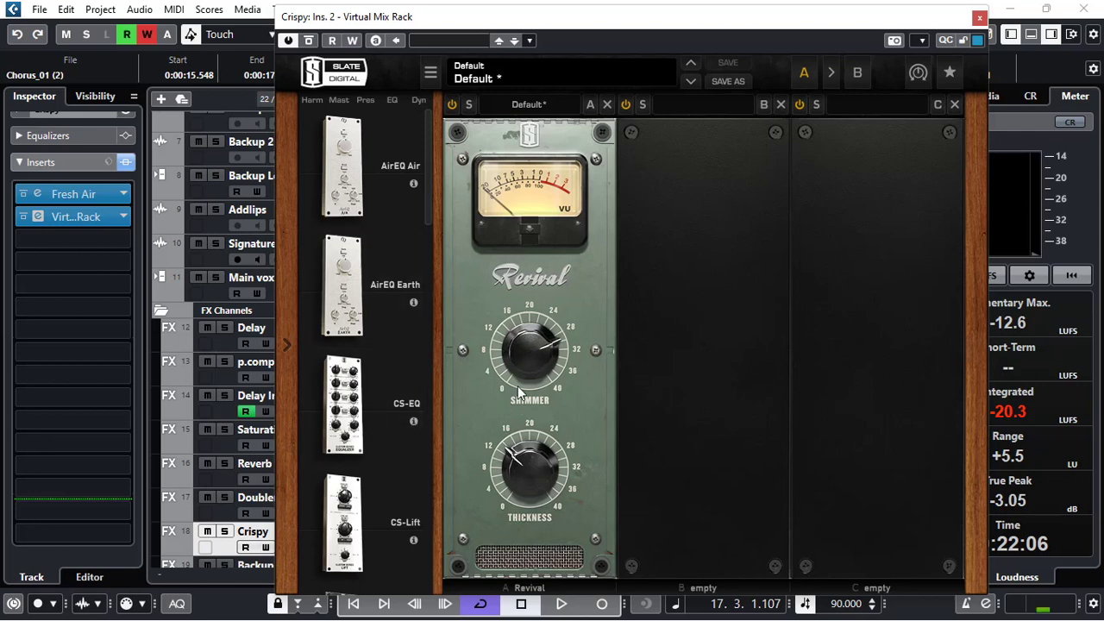
mouse_move(523, 390)
mouse_move(531, 487)
click(978, 18)
click(75, 166)
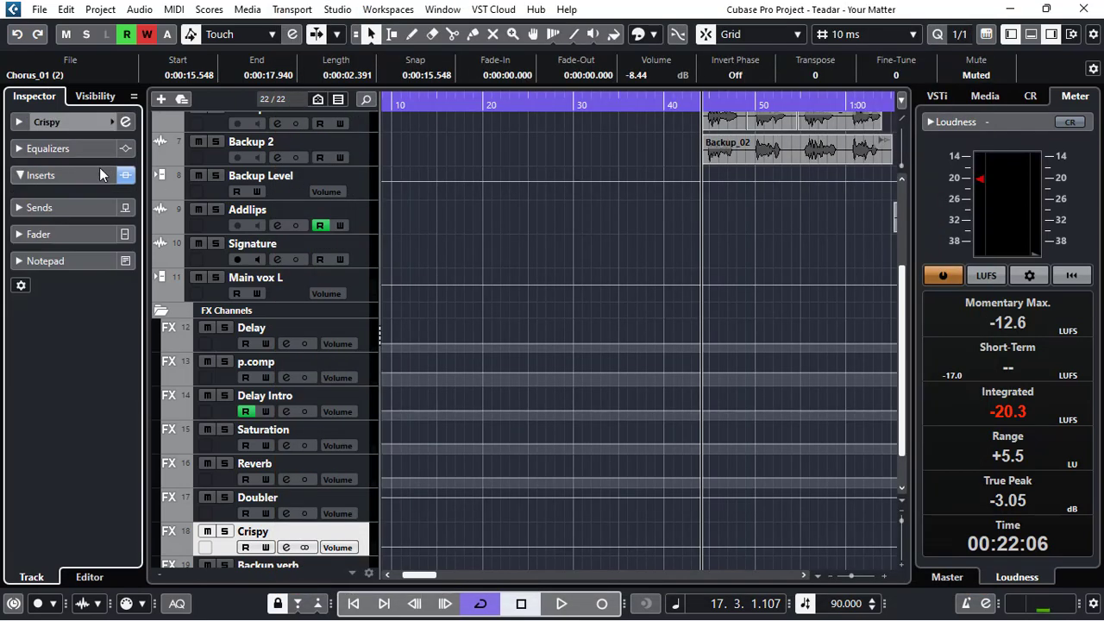
Select the Chorus track, examine its send levels alongside the FX channels and collapse the sends.
scroll(366, 177, up, 5)
click(357, 190)
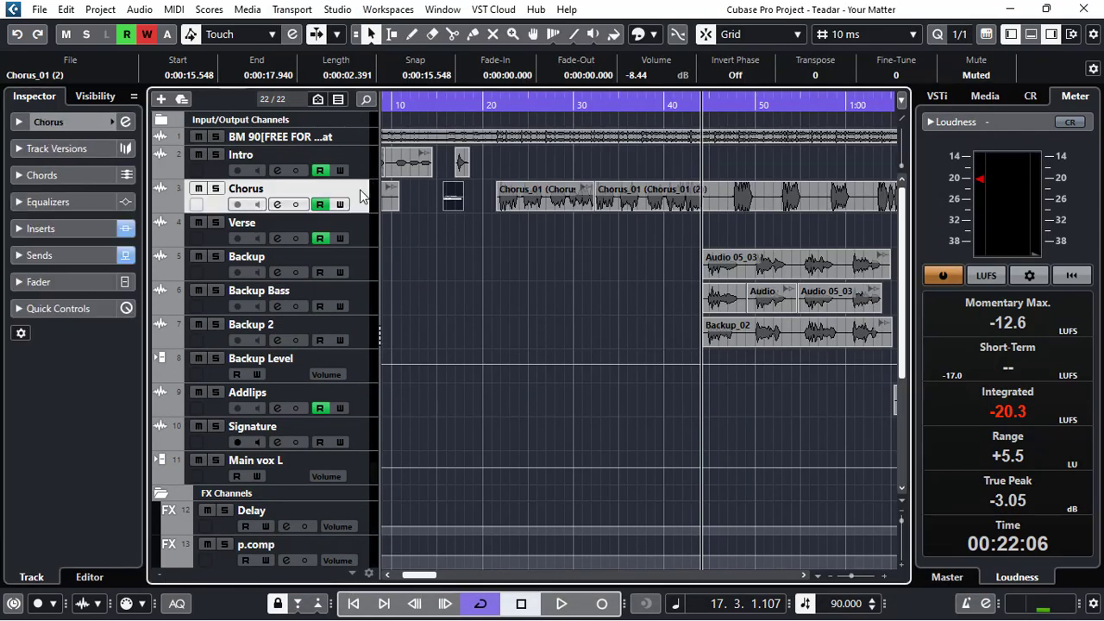
click(78, 255)
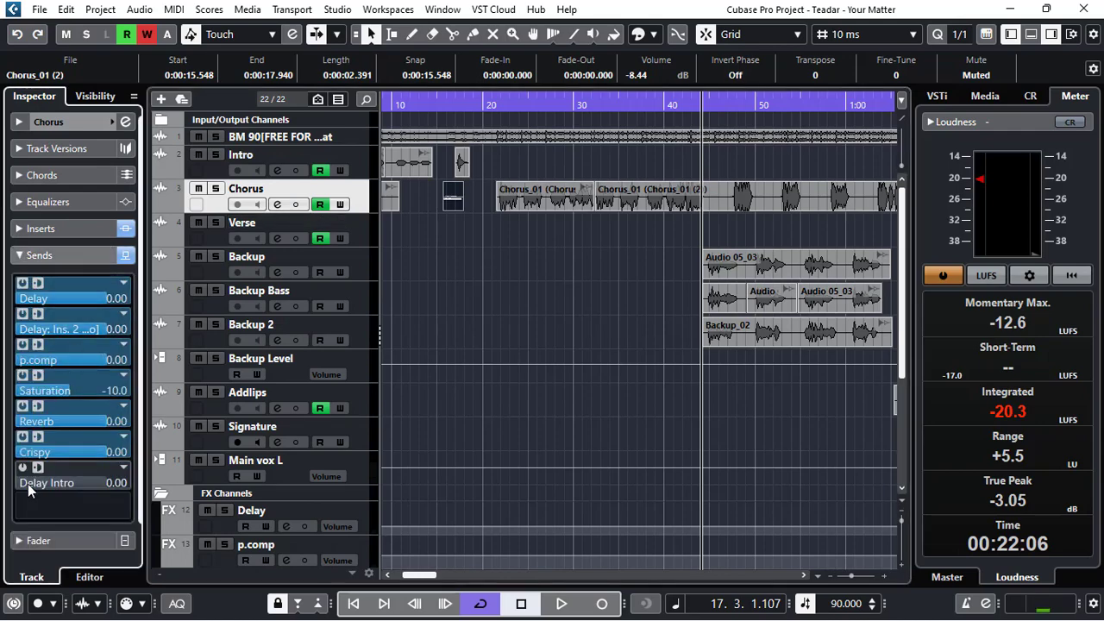
scroll(358, 511, down, 5)
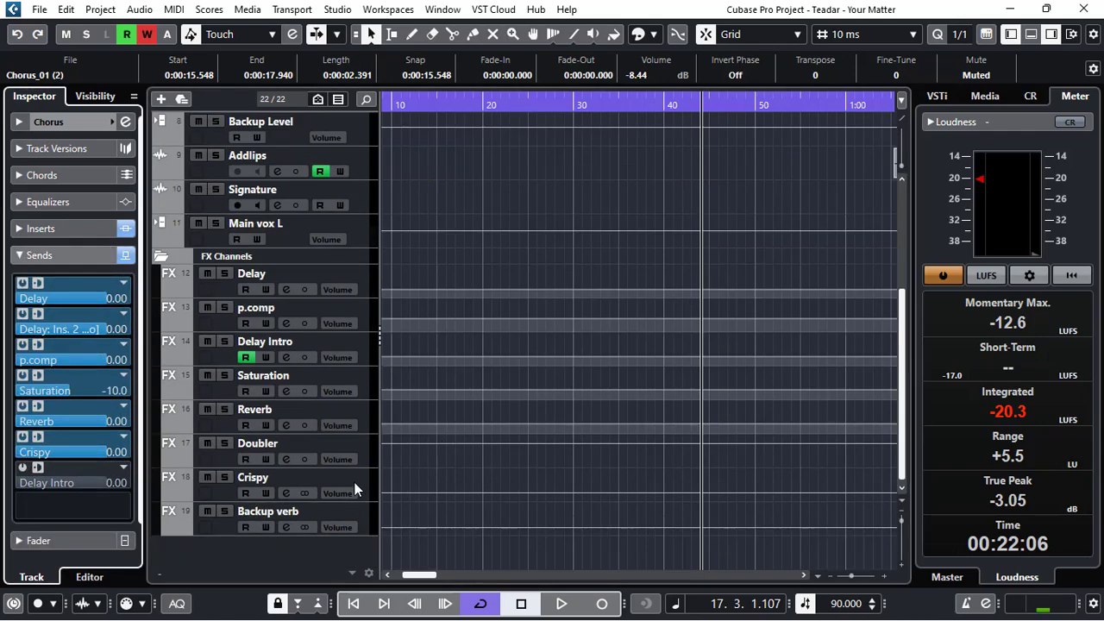
scroll(435, 226, up, 5)
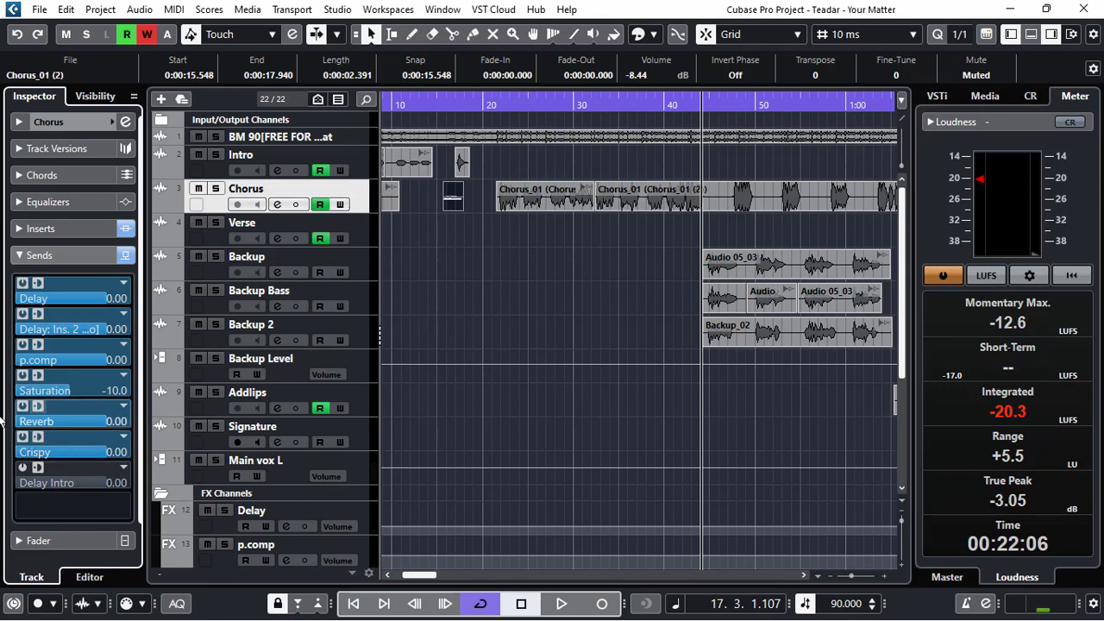
scroll(362, 387, down, 2)
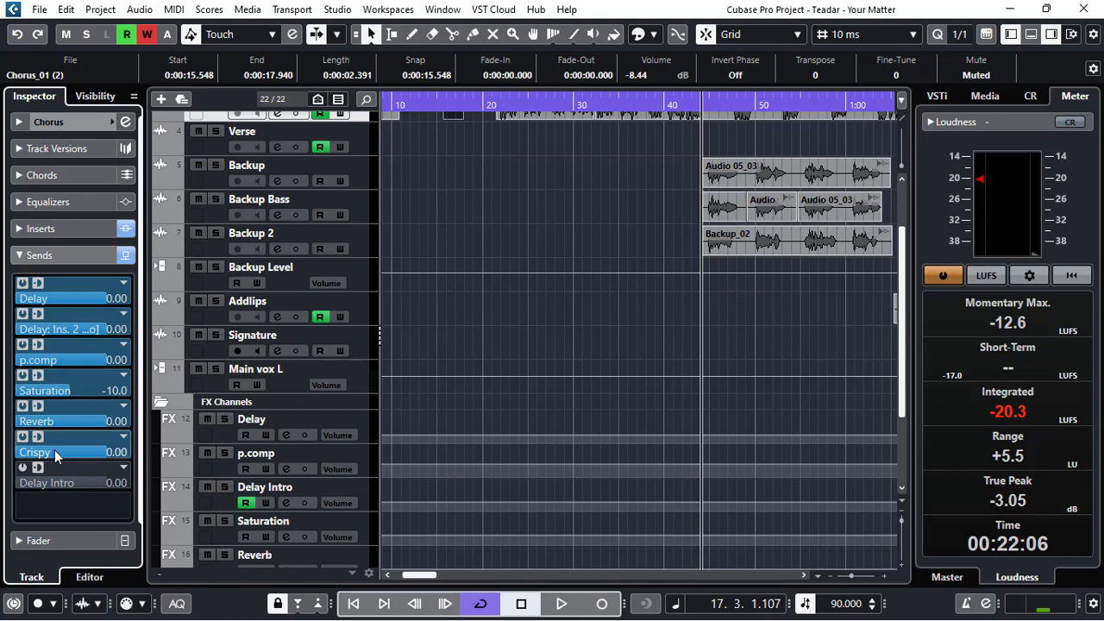
click(55, 256)
scroll(481, 299, up, 2)
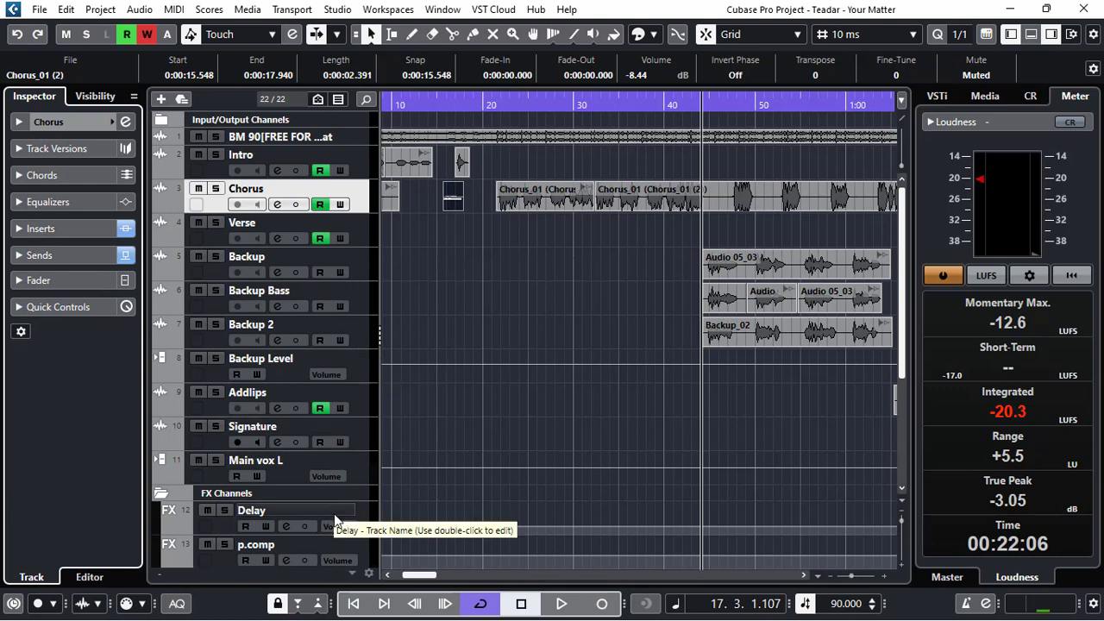
Select the Crispy FX channel and show its fader to examine the channel volume.
scroll(339, 510, down, 5)
click(364, 484)
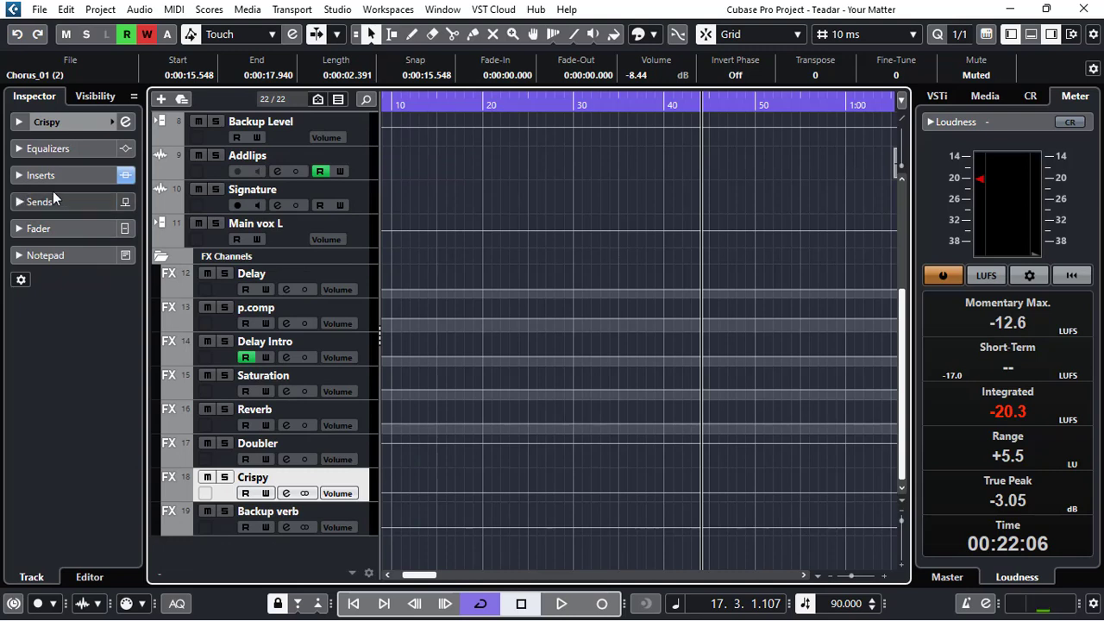
click(45, 227)
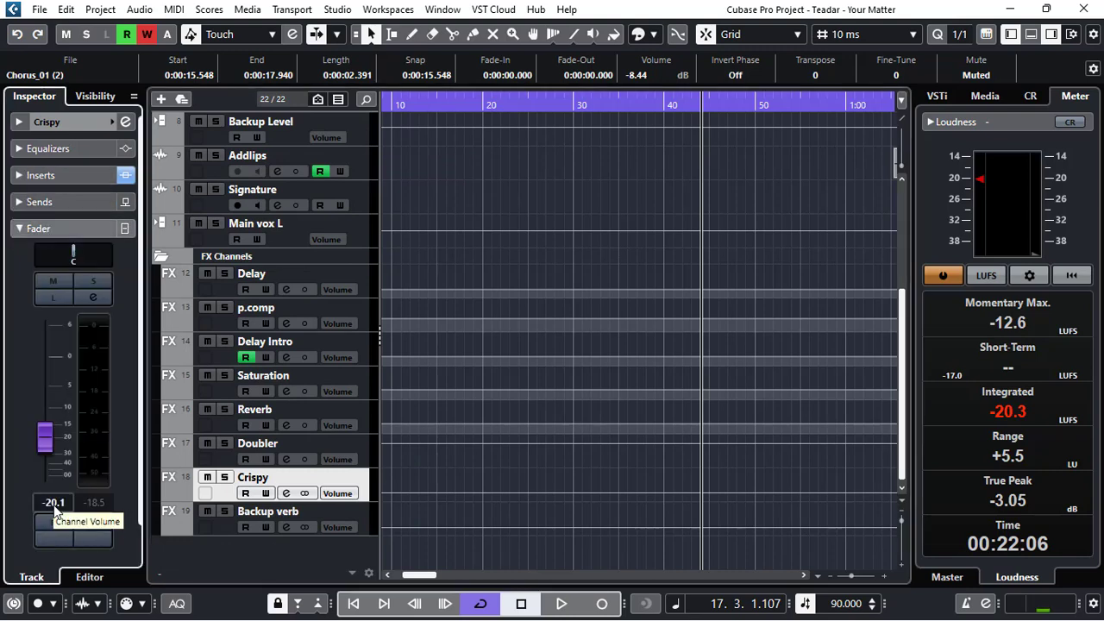
Play from the chorus start while raising the Crispy channel's volume to 6.02 dB and lowering it to -12.9 dB.
scroll(492, 250, up, 5)
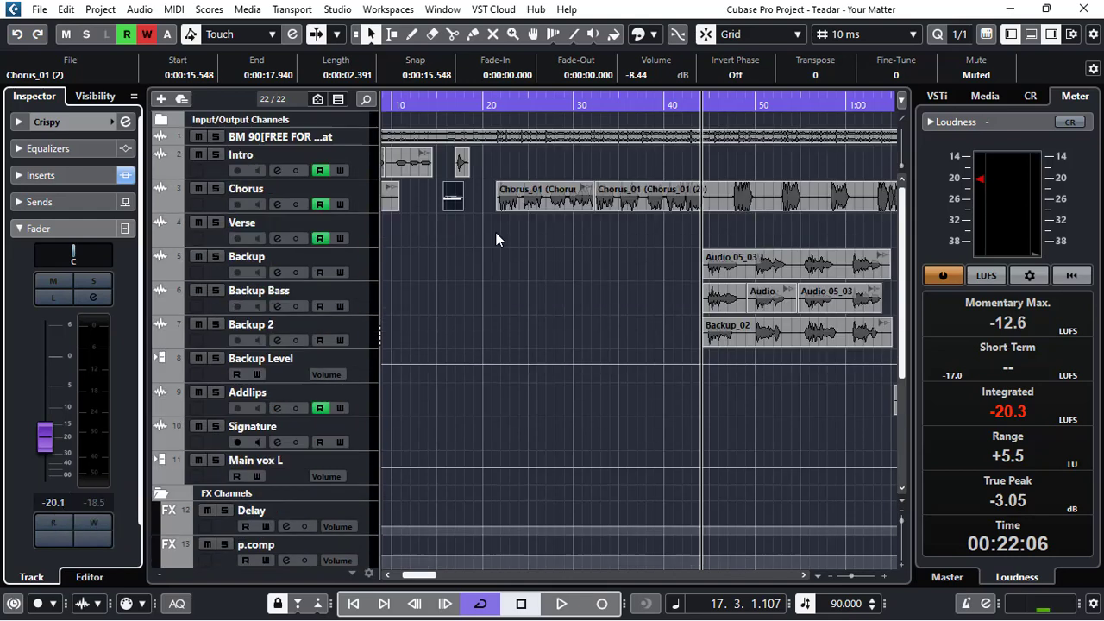
click(493, 108)
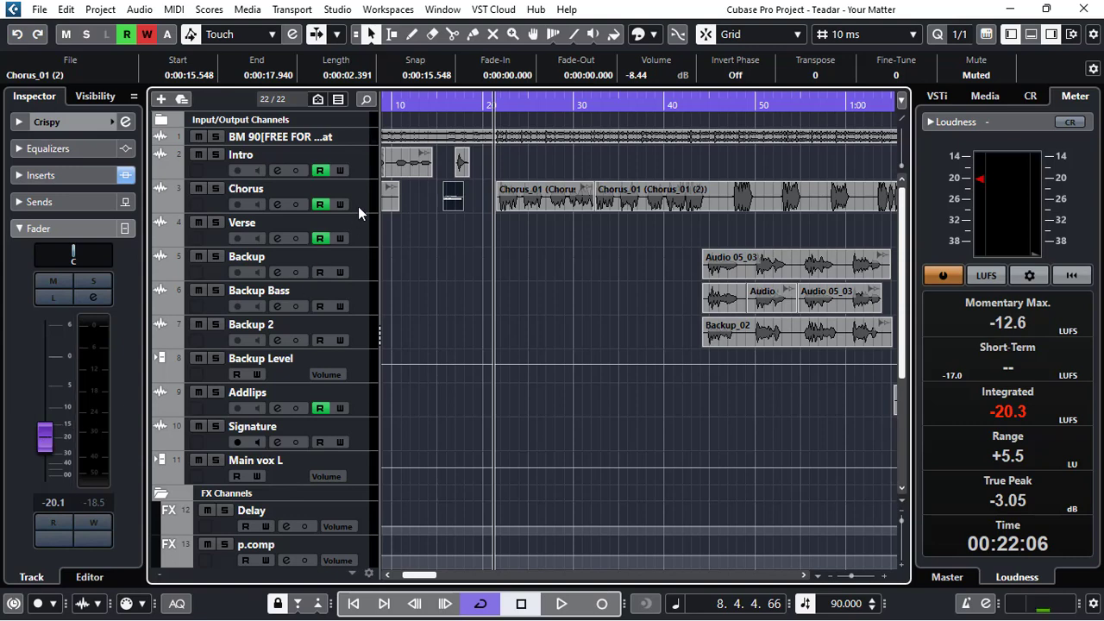
key(space)
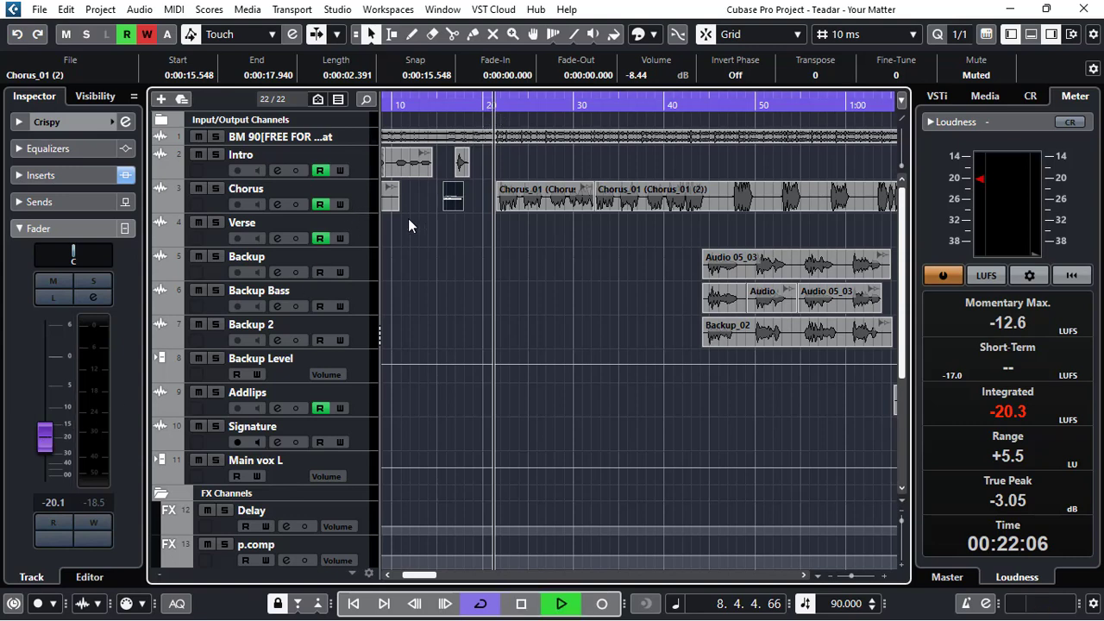
drag(62, 424, 65, 321)
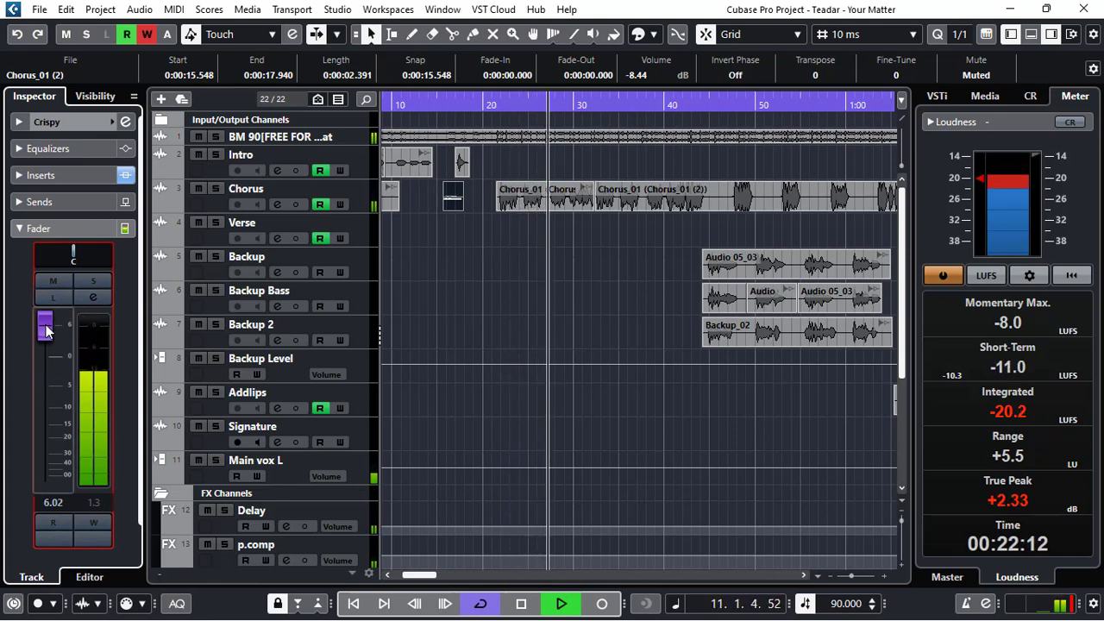
drag(46, 331, 33, 418)
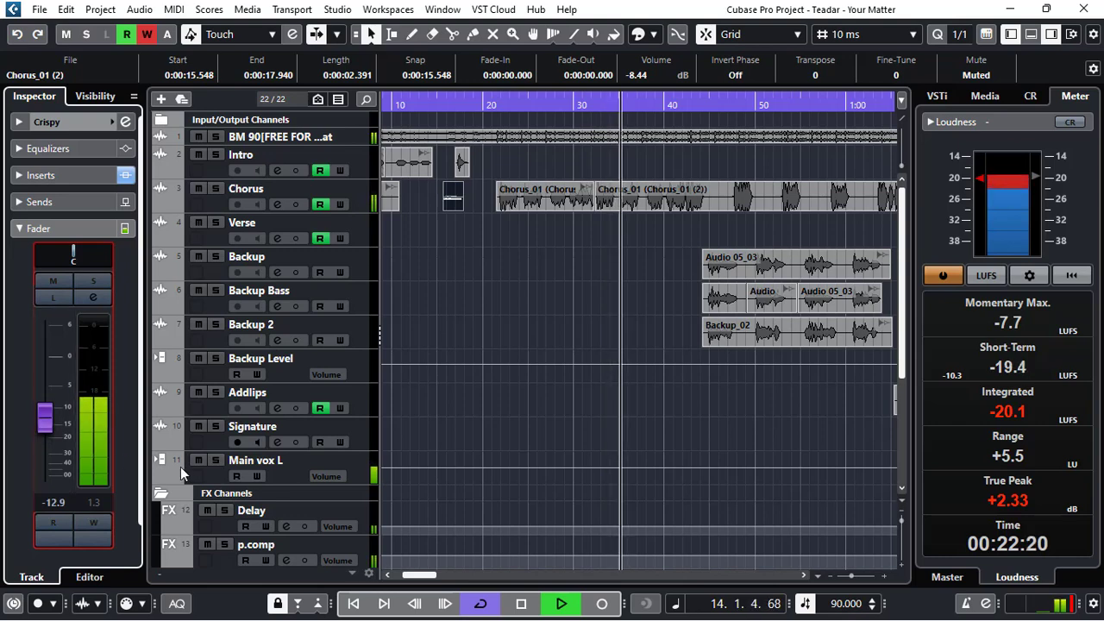
Bypass and re-enable the Crispy channel's inserts during playback, lower its volume further, collapse the fader and stop.
click(125, 176)
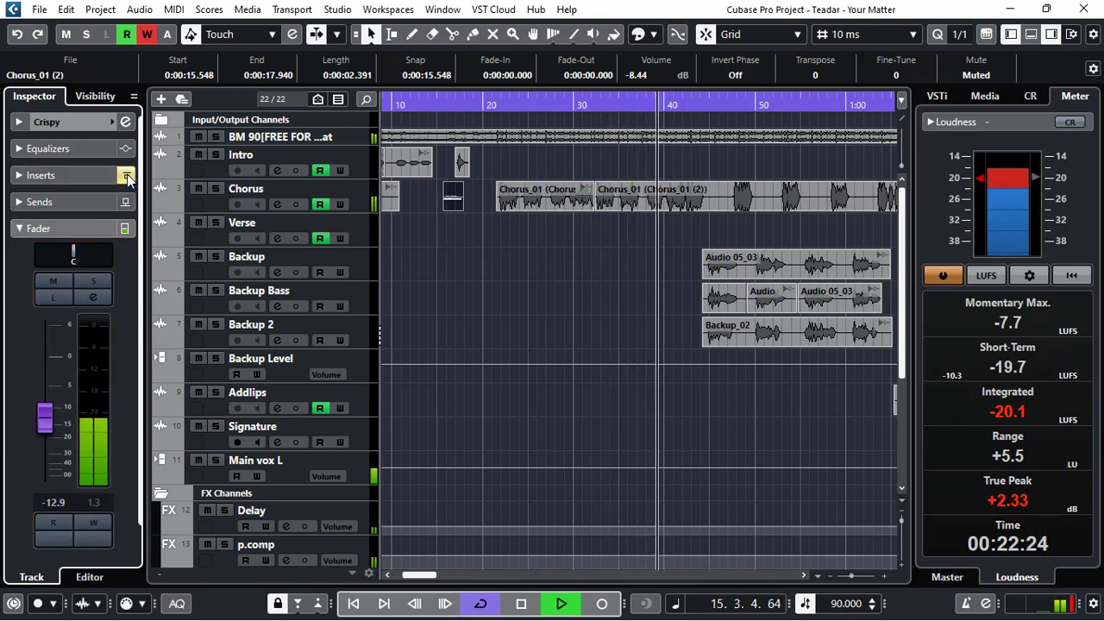
click(126, 176)
drag(45, 419, 53, 444)
click(87, 228)
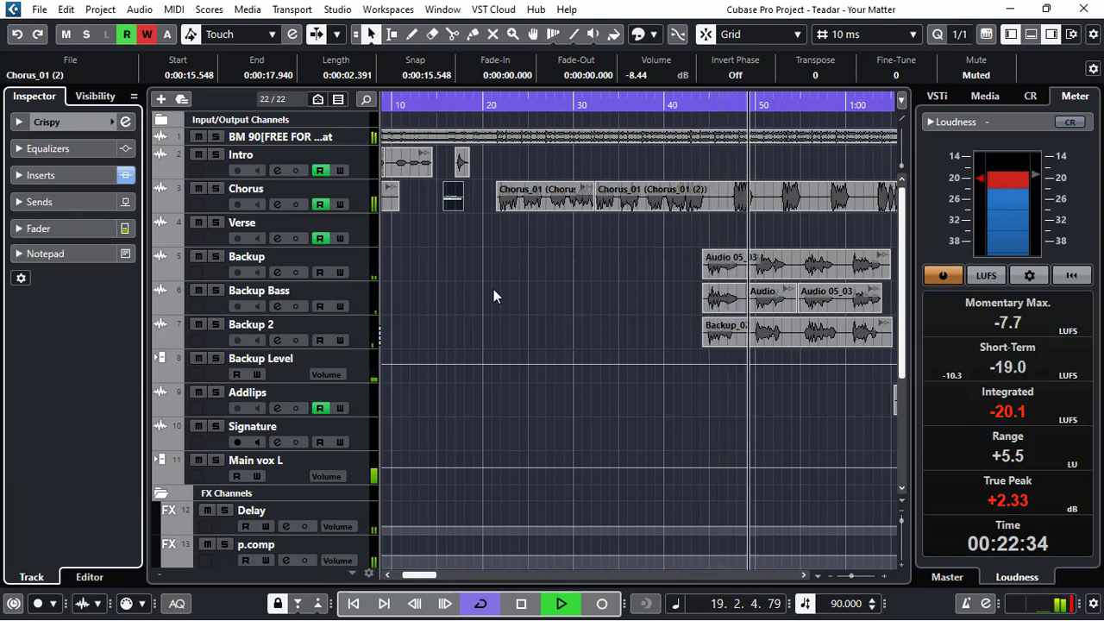
key(space)
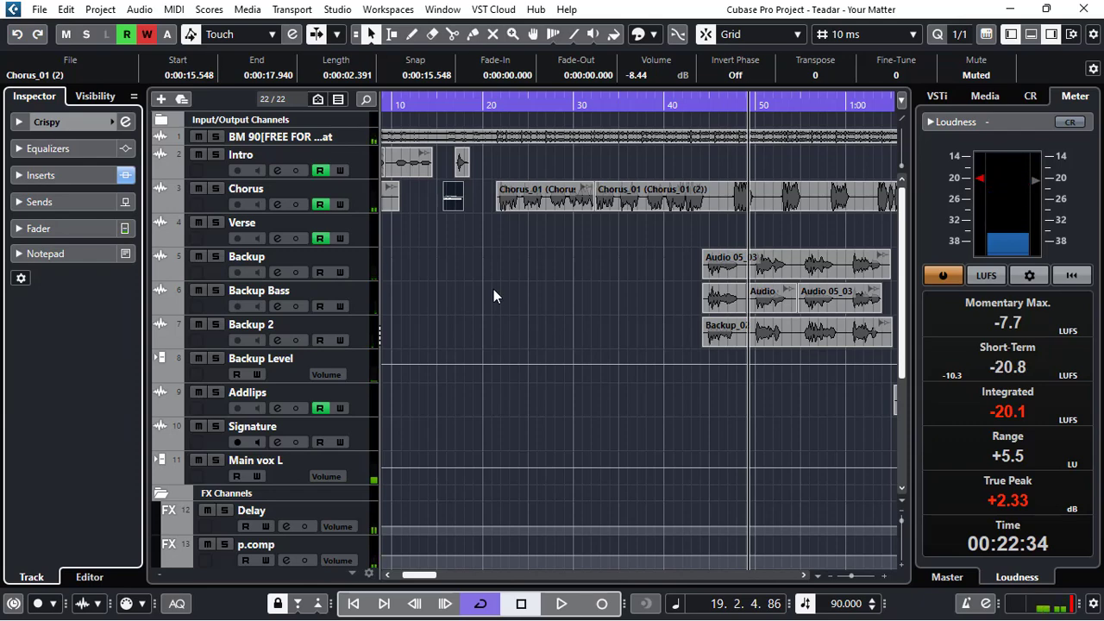
Show more of the song's timeline, return the playhead to the chorus start and play the mix.
key(g)
key(g)
key(g)
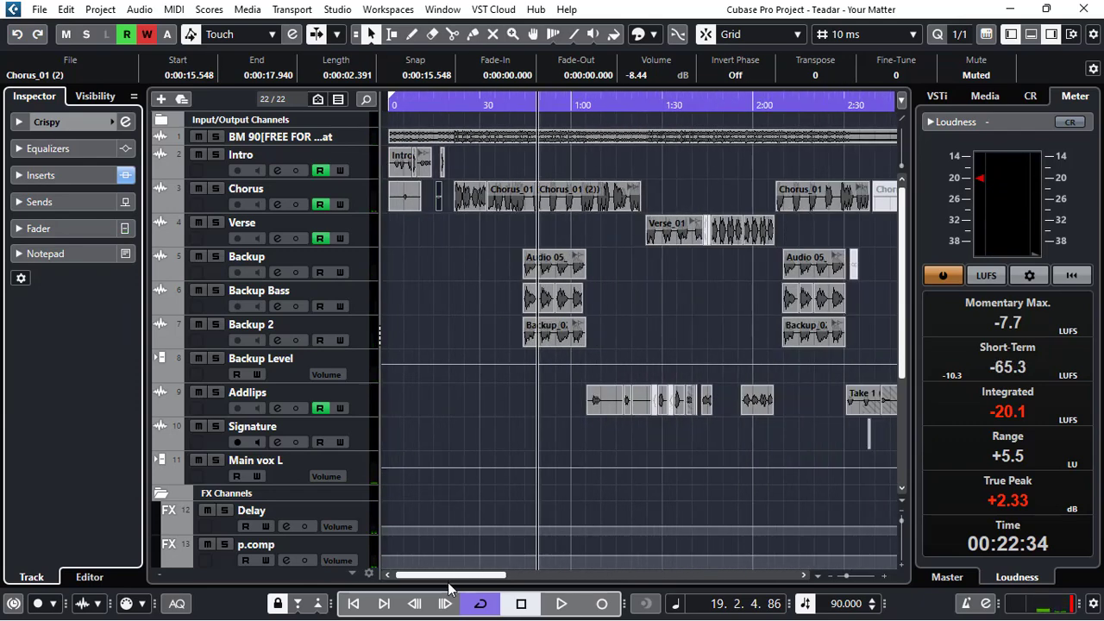
click(453, 105)
key(space)
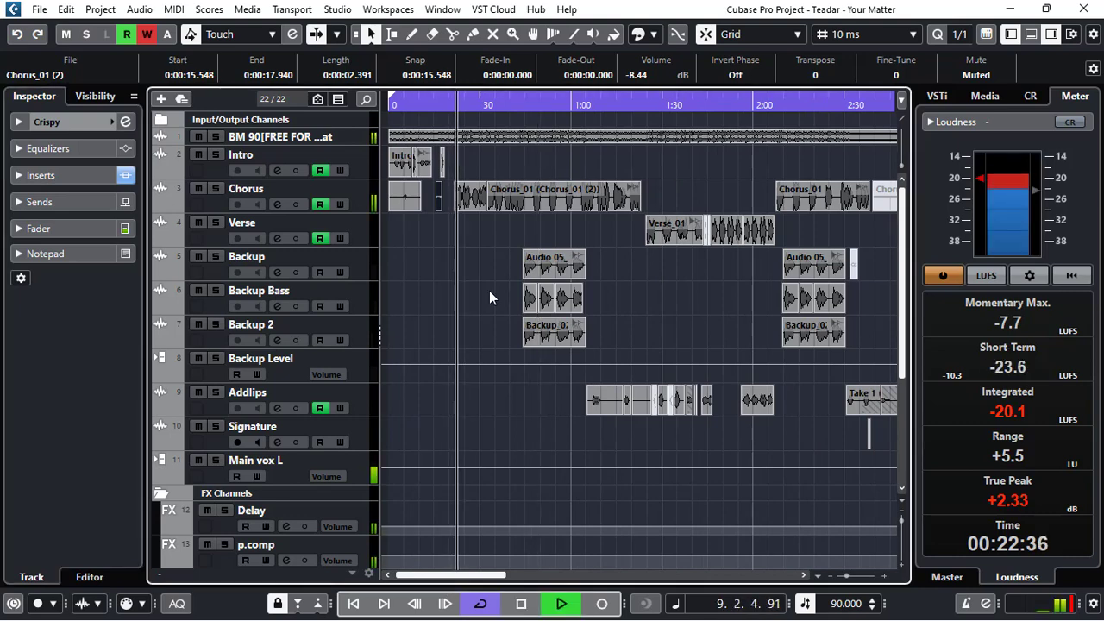